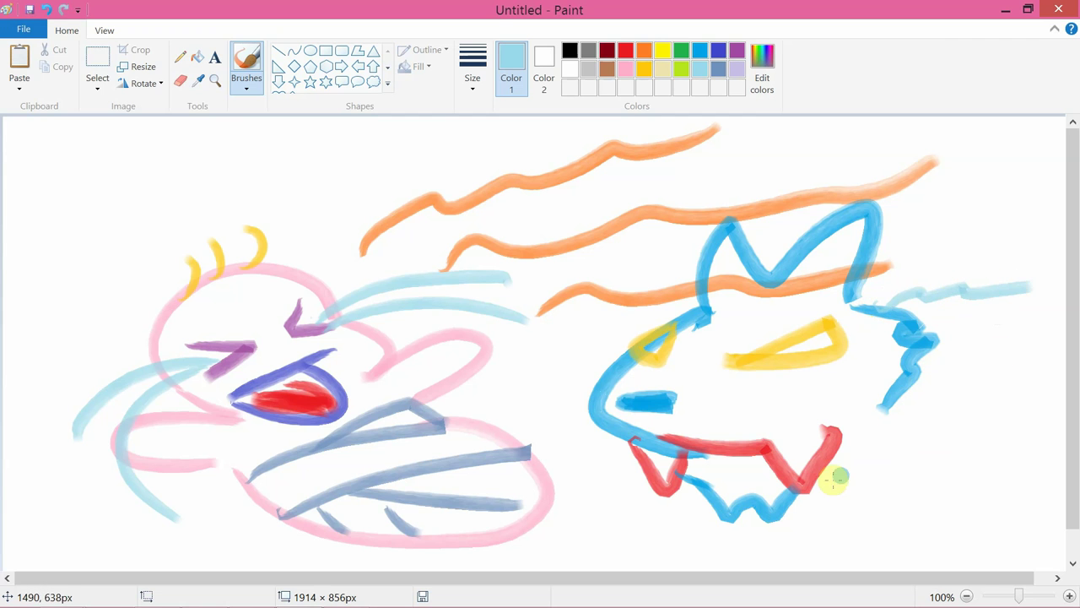
Brush a light-blue wave beneath the blue figure, then add a pink cheek loop beside the red mouth
mouse_move(684, 509)
mouse_down()
mouse_move(719, 541)
mouse_move(728, 519)
mouse_move(685, 527)
mouse_move(789, 530)
mouse_move(778, 530)
mouse_move(831, 547)
mouse_move(782, 532)
mouse_move(748, 538)
mouse_move(803, 521)
mouse_move(1030, 501)
mouse_up()
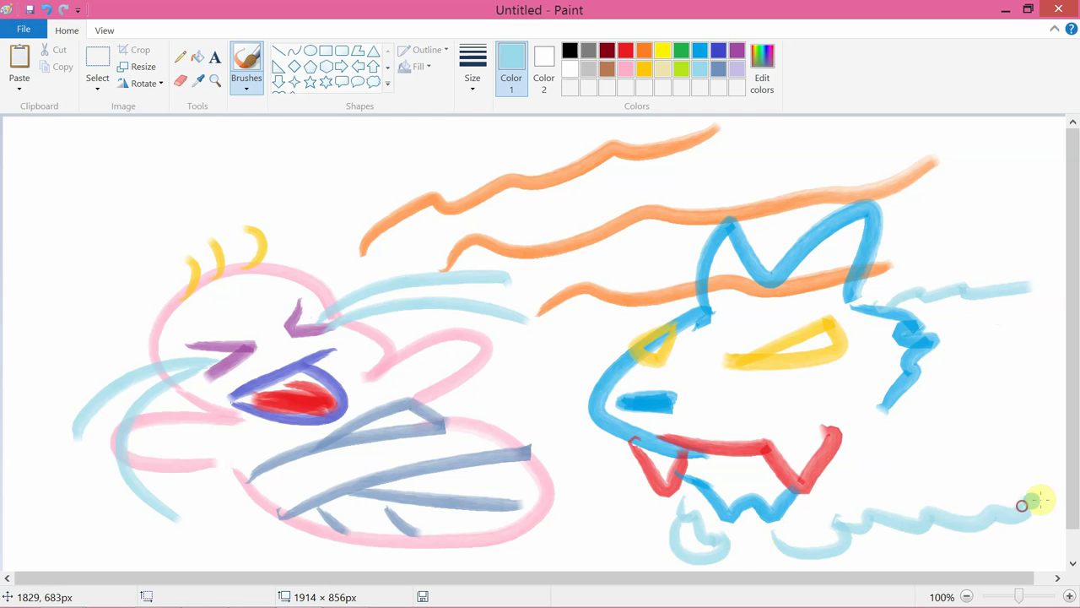
click(552, 142)
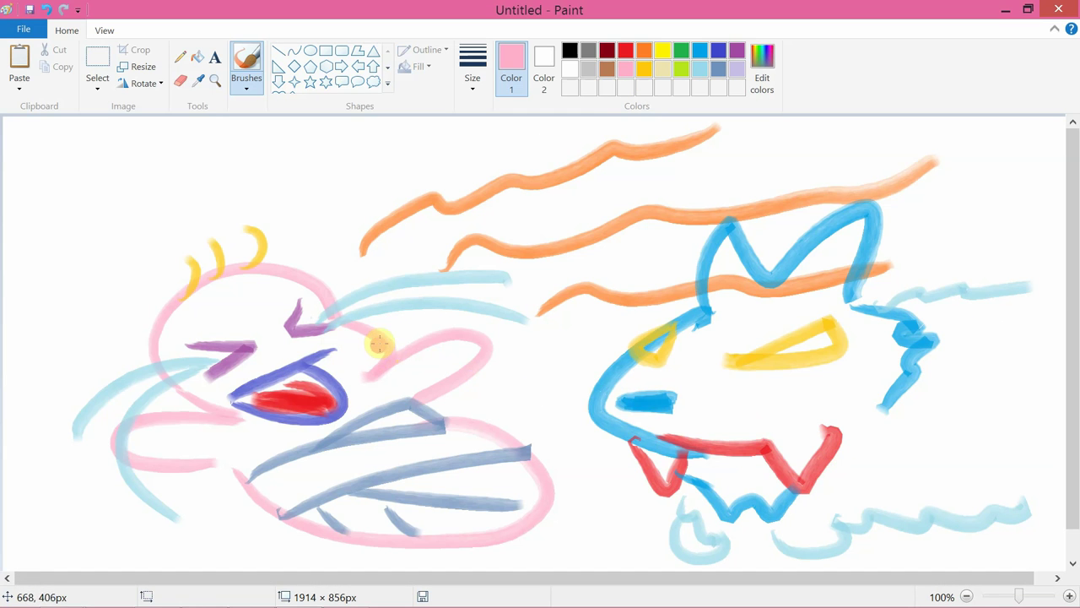
drag(378, 335, 379, 336)
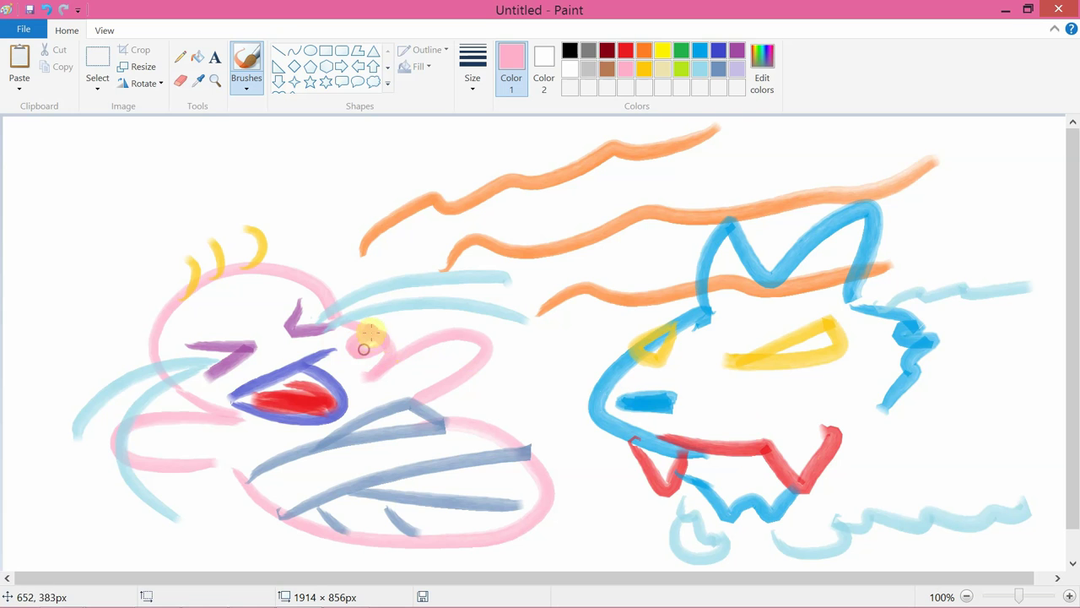
drag(193, 411, 243, 398)
click(374, 346)
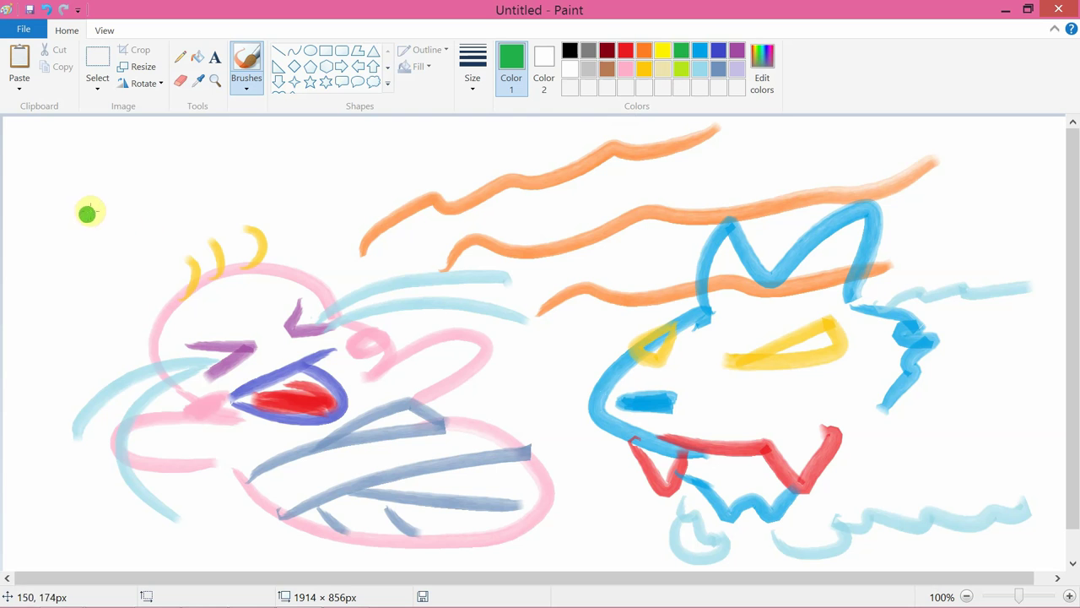
Brush green WHY? lettering at the top-left of the canvas
mouse_move(45, 155)
mouse_down()
mouse_move(45, 186)
mouse_move(99, 152)
mouse_move(127, 192)
mouse_up()
drag(166, 139, 173, 182)
mouse_move(124, 174)
mouse_down()
mouse_move(265, 143)
mouse_move(248, 178)
mouse_move(353, 152)
mouse_move(363, 183)
mouse_up()
click(354, 183)
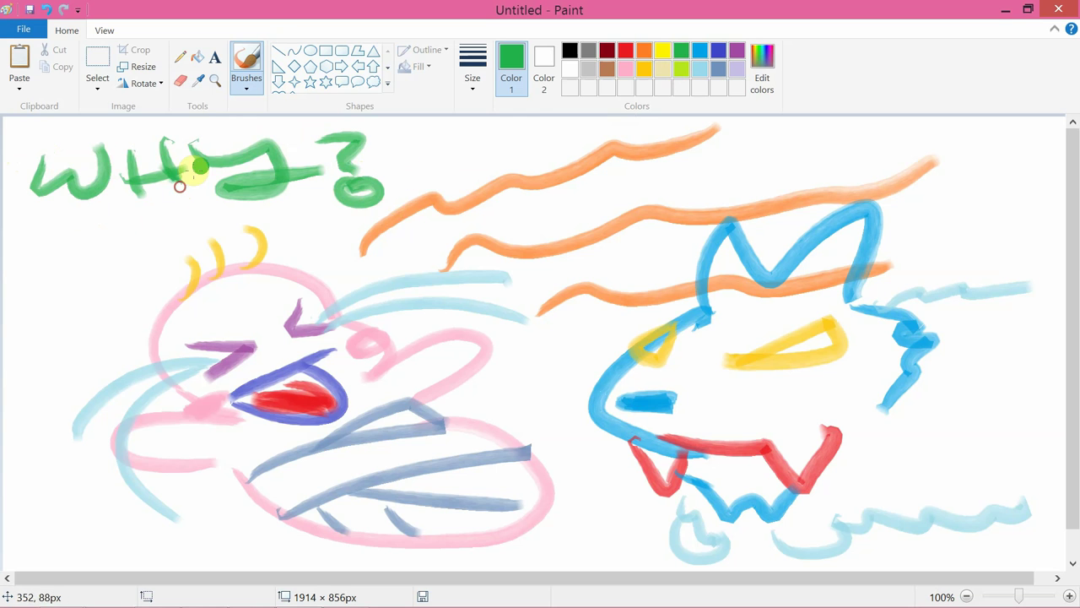
drag(179, 187, 206, 174)
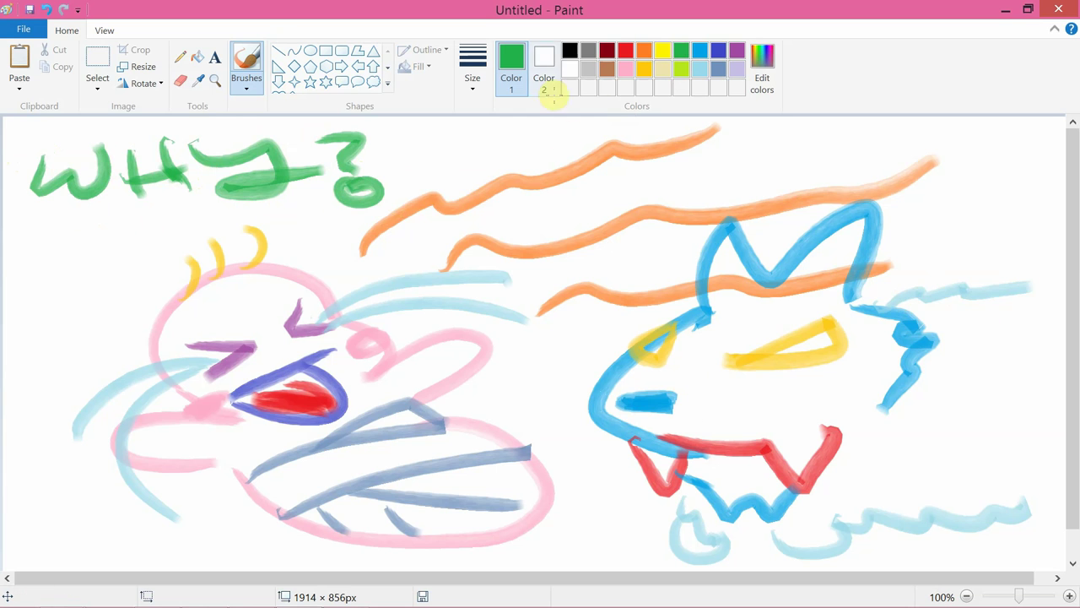
Add a light-blue zigzag right of the blue figure and retrace its red mouth more boldly
click(699, 68)
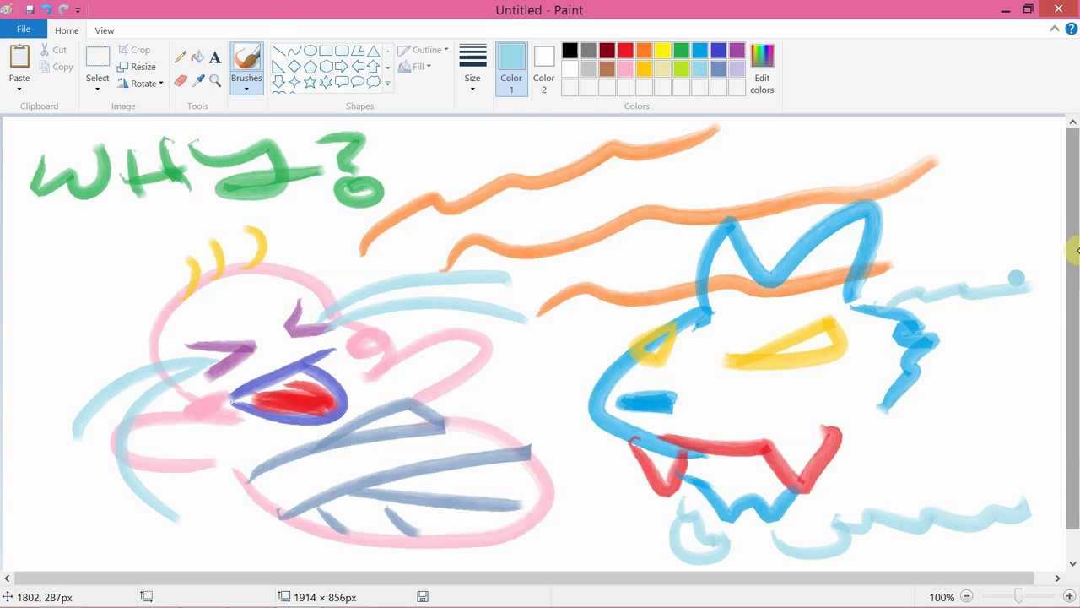
drag(878, 302, 1059, 287)
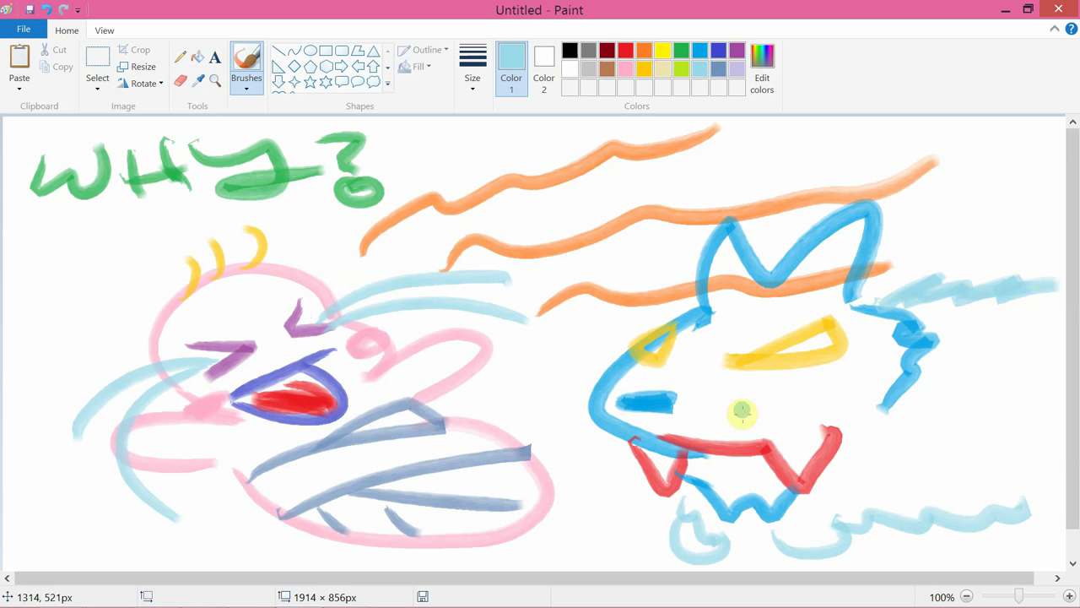
click(625, 52)
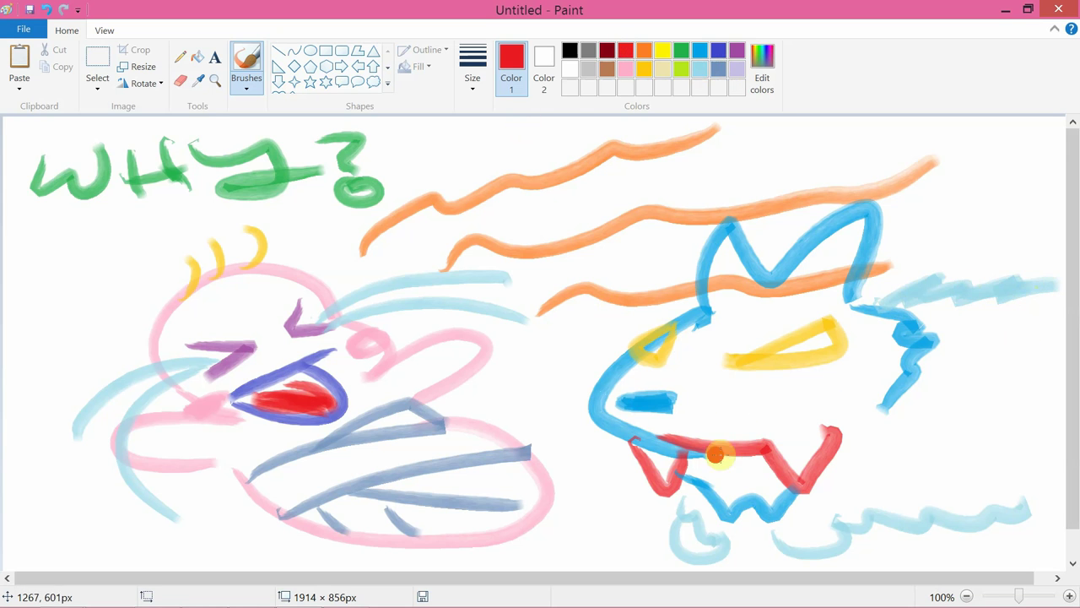
mouse_move(662, 475)
mouse_down()
mouse_move(724, 447)
mouse_move(768, 452)
mouse_move(801, 488)
mouse_move(836, 435)
mouse_move(865, 429)
mouse_up()
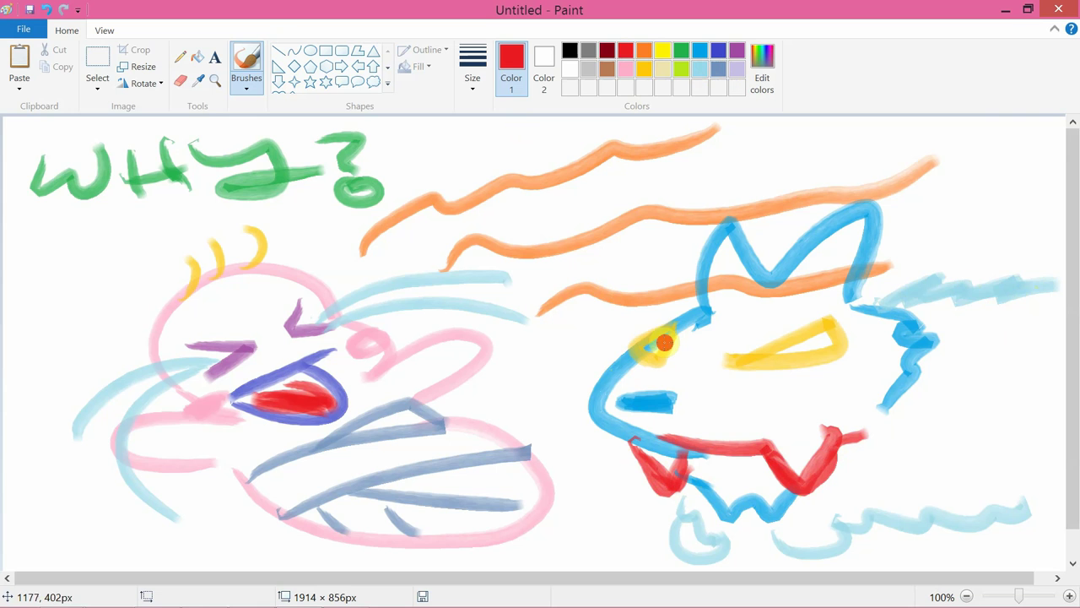
In blue, brush a question mark and a row of z letters at the left edge
click(700, 51)
mouse_move(32, 238)
mouse_down()
mouse_move(44, 295)
mouse_move(30, 341)
mouse_up()
mouse_move(25, 248)
mouse_down()
mouse_move(61, 260)
mouse_move(22, 255)
mouse_move(33, 277)
mouse_up()
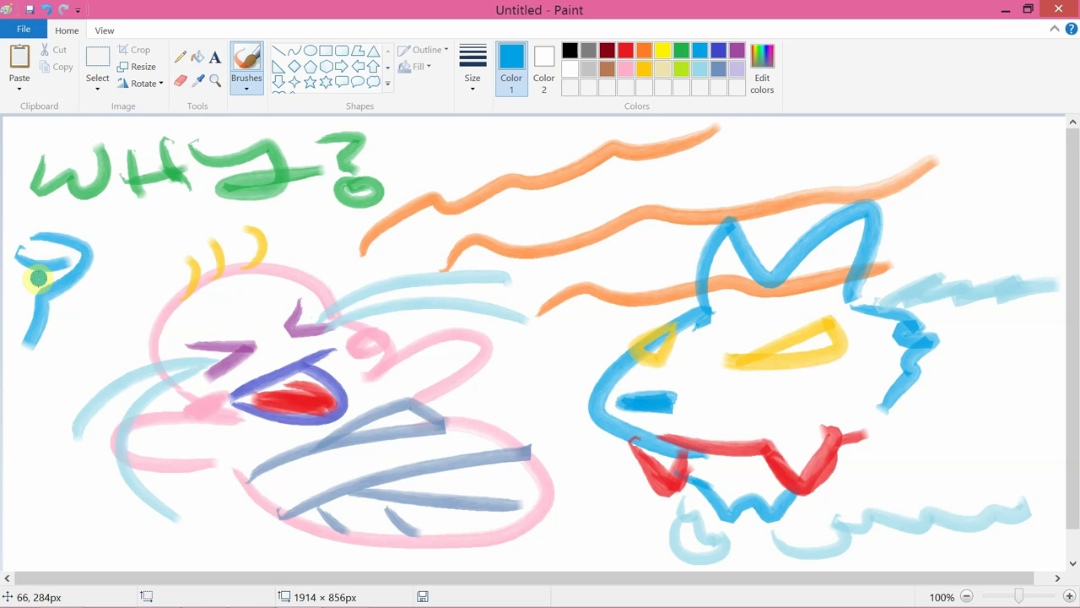
mouse_move(110, 223)
mouse_down()
mouse_move(130, 207)
mouse_move(197, 212)
mouse_move(173, 196)
mouse_move(232, 218)
mouse_up()
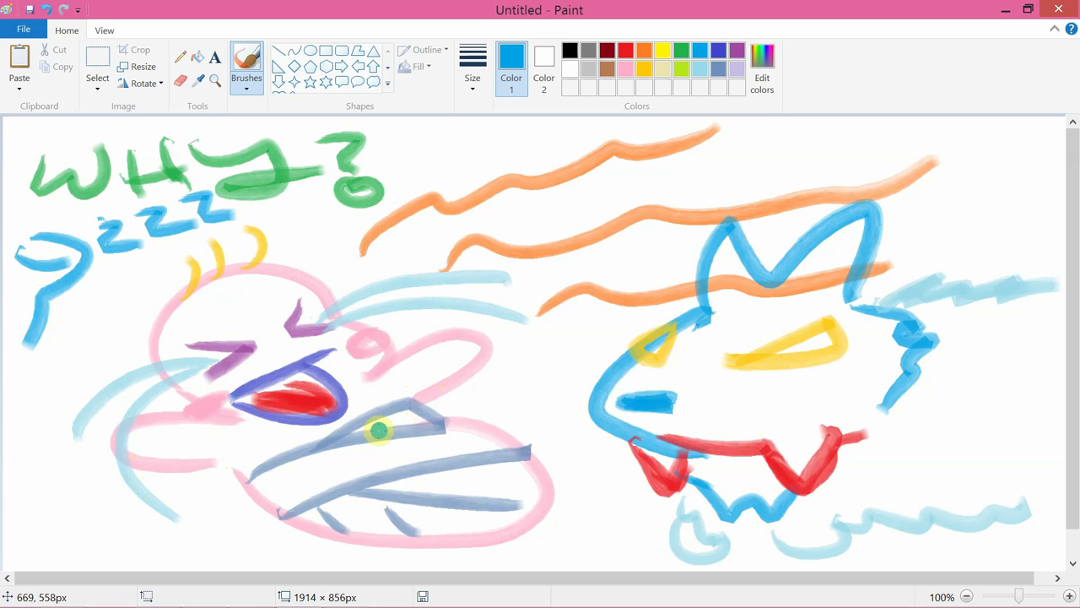
Clear the whole canvas and get ready to paint with a purple brush
key(ctrl+a)
key(Delete)
click(571, 70)
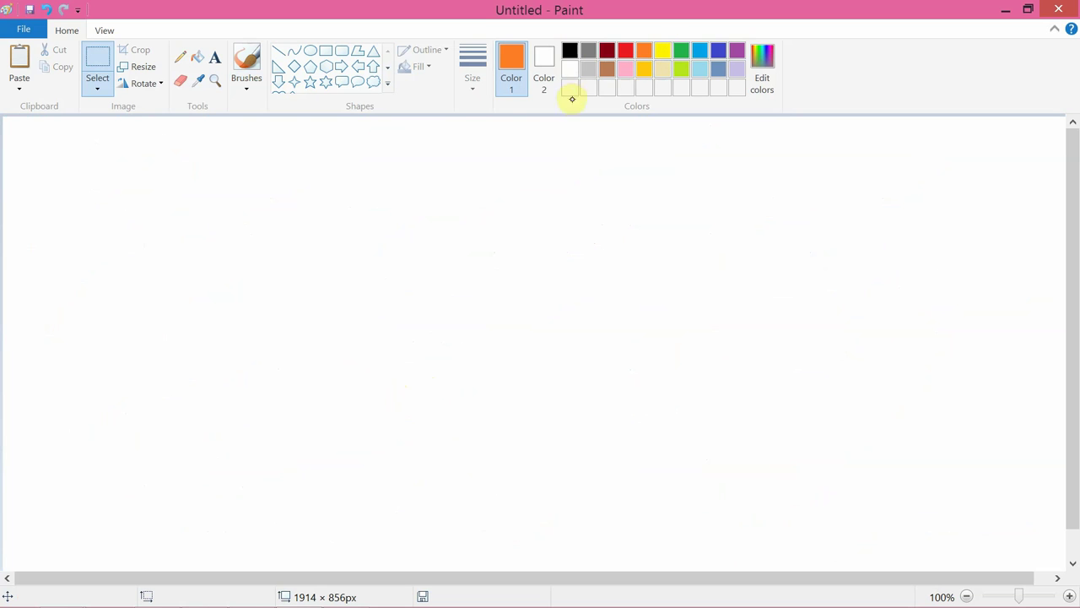
click(735, 51)
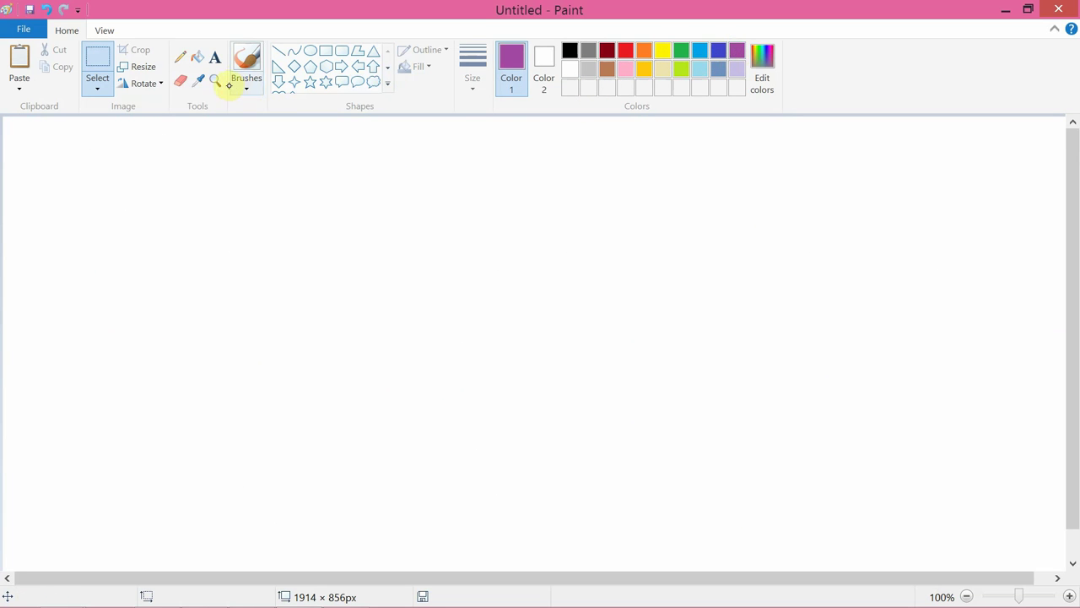
click(249, 63)
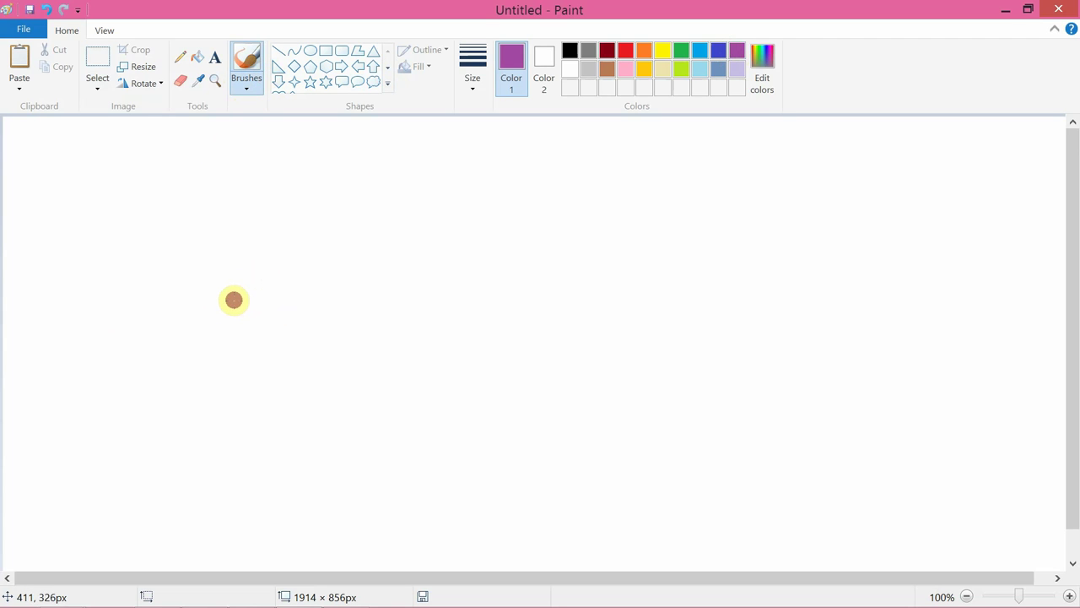
Paint the purple head outline with a wavy lower edge, two eyes and a smile
mouse_move(279, 164)
mouse_down()
mouse_move(199, 209)
mouse_move(226, 290)
mouse_up()
mouse_move(282, 166)
mouse_down()
mouse_move(422, 177)
mouse_move(476, 241)
mouse_move(443, 289)
mouse_up()
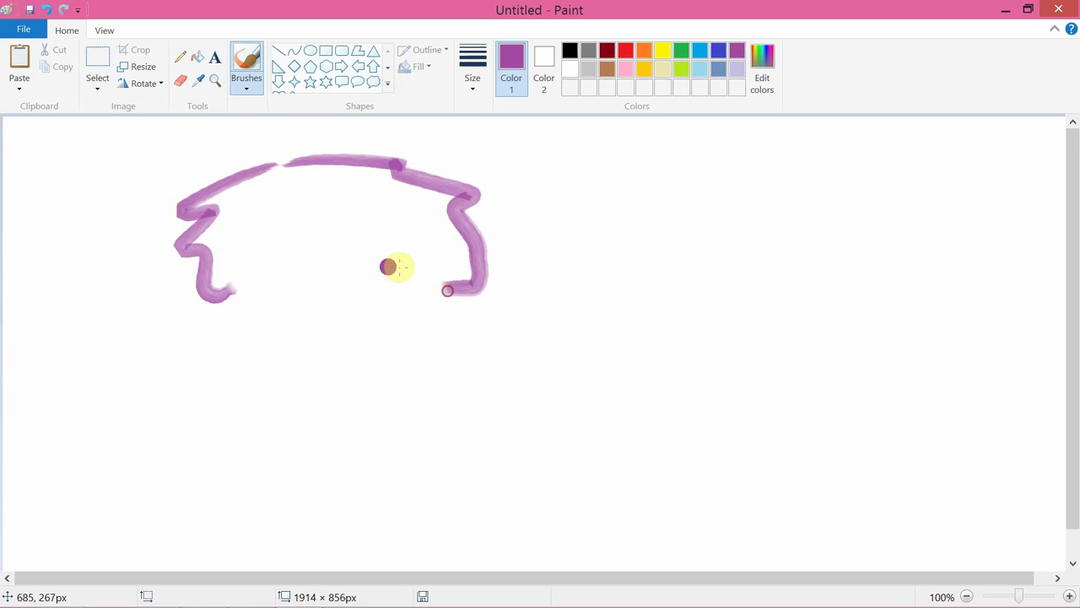
mouse_move(251, 290)
mouse_down()
mouse_move(328, 345)
mouse_move(434, 319)
mouse_up()
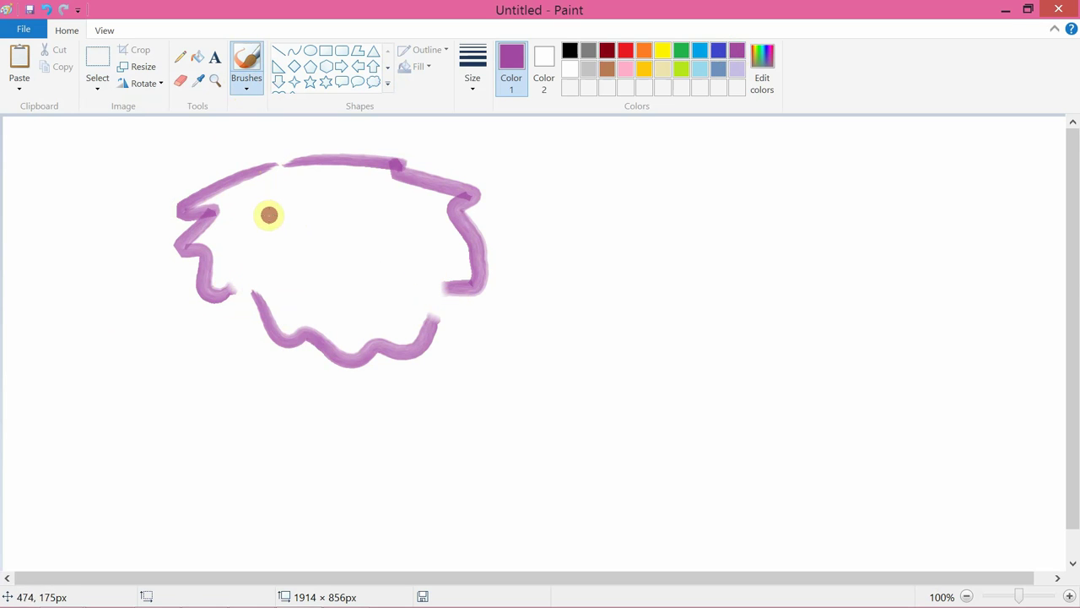
drag(295, 209, 294, 206)
drag(393, 210, 400, 225)
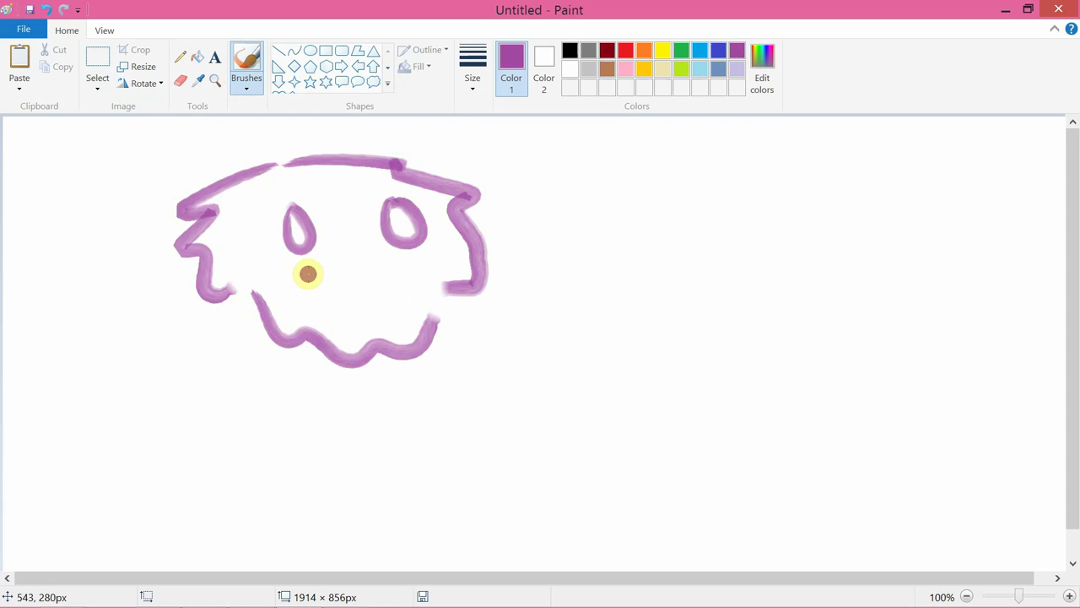
drag(306, 273, 414, 278)
mouse_move(499, 284)
mouse_down()
mouse_move(471, 302)
mouse_move(443, 297)
mouse_up()
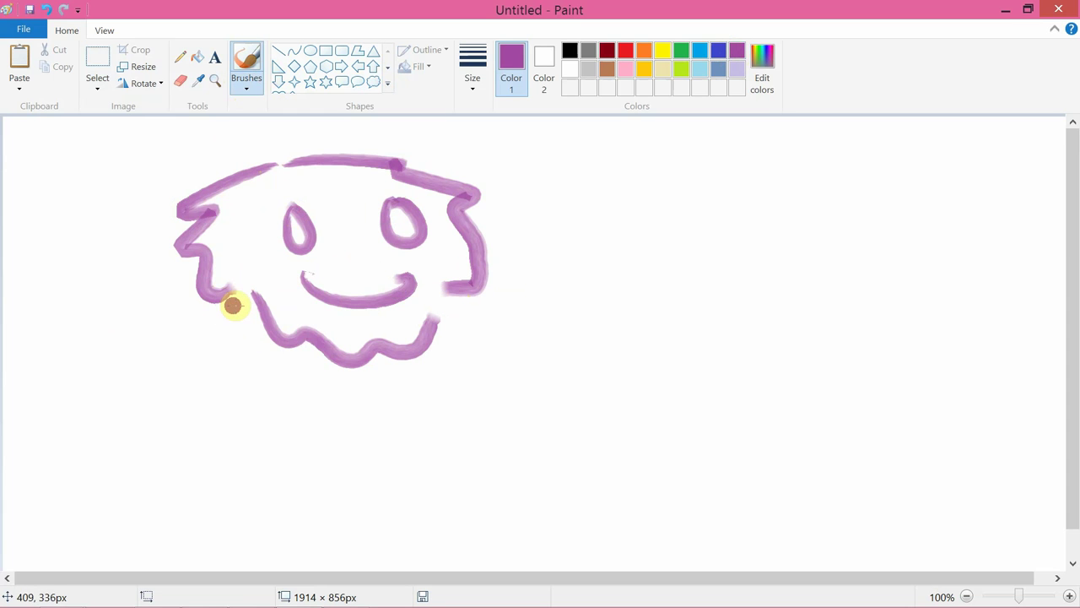
Draw the body, the raised arm holding a torch-like object, and the looping left arm
mouse_move(232, 304)
mouse_down()
mouse_move(242, 454)
mouse_move(295, 358)
mouse_move(494, 439)
mouse_move(505, 468)
mouse_up()
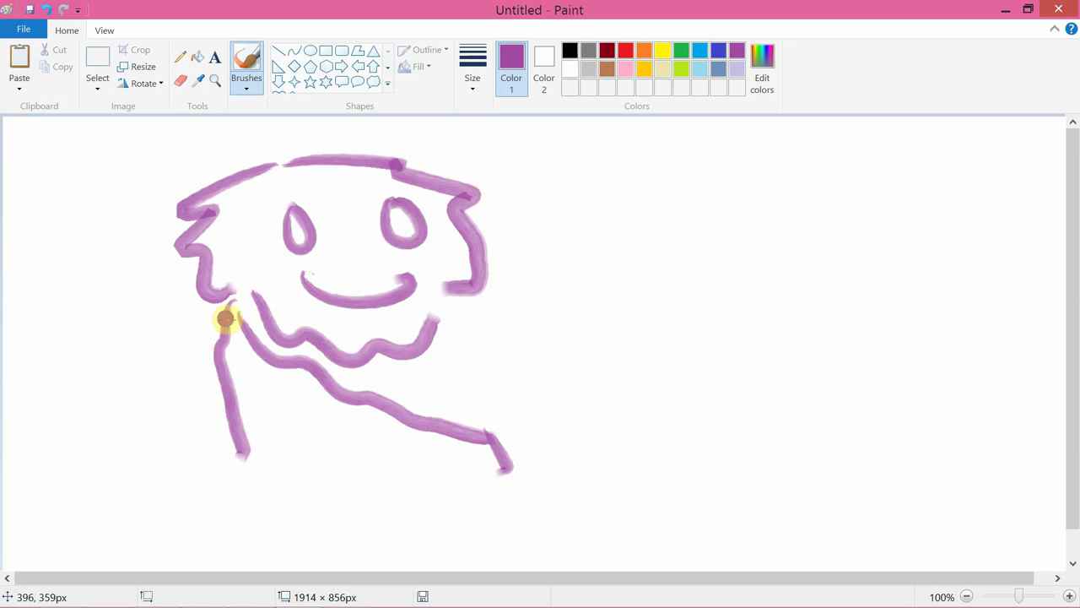
mouse_move(467, 333)
mouse_down()
mouse_move(542, 327)
mouse_move(591, 290)
mouse_move(673, 297)
mouse_move(664, 360)
mouse_move(484, 407)
mouse_up()
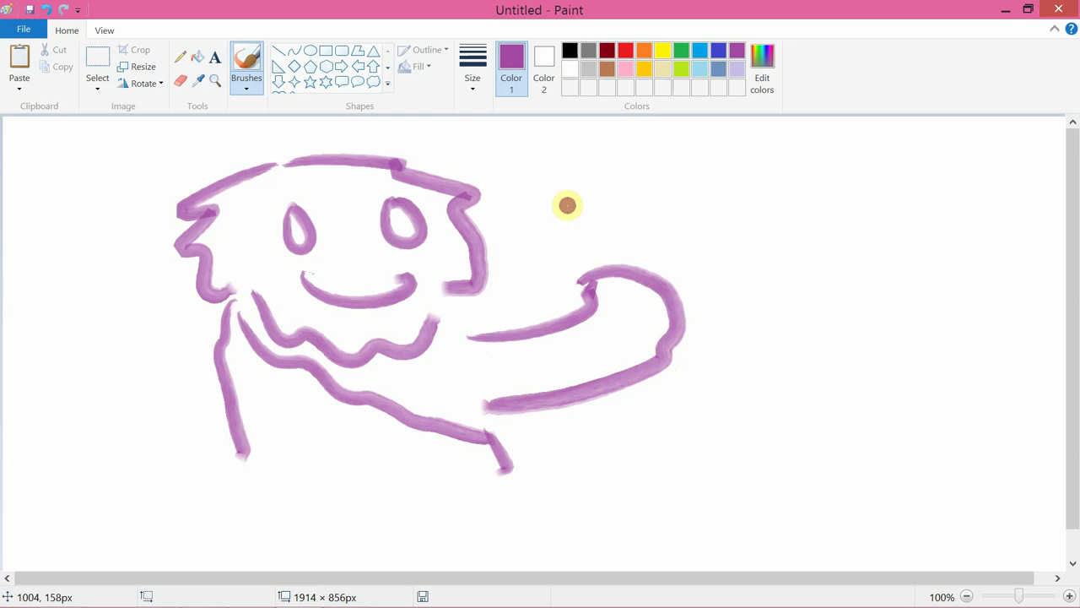
mouse_move(567, 205)
mouse_down()
mouse_move(576, 270)
mouse_move(606, 265)
mouse_move(527, 187)
mouse_move(563, 119)
mouse_move(586, 188)
mouse_move(568, 195)
mouse_move(616, 221)
mouse_up()
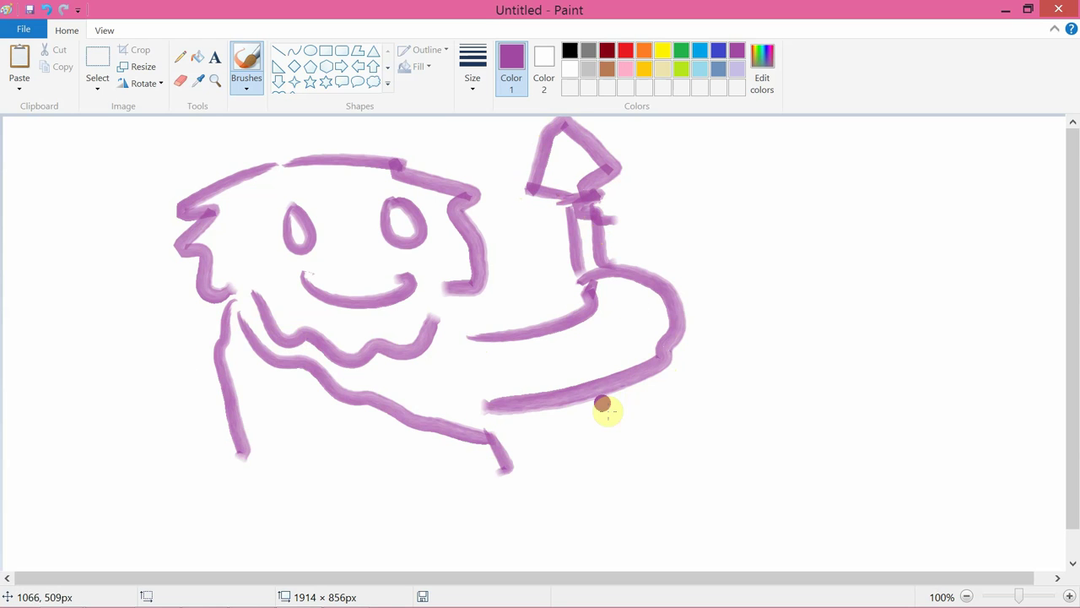
mouse_move(598, 388)
mouse_down()
mouse_move(651, 510)
mouse_move(686, 516)
mouse_move(655, 502)
mouse_up()
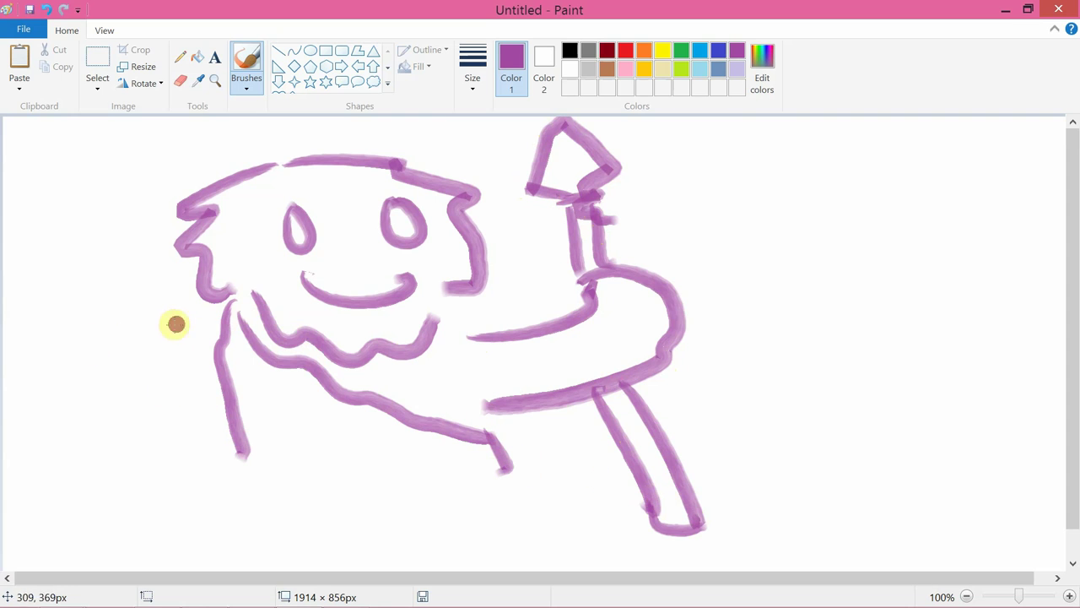
mouse_move(211, 306)
mouse_down()
mouse_move(145, 341)
mouse_move(173, 454)
mouse_move(220, 425)
mouse_up()
mouse_move(131, 398)
mouse_down()
mouse_move(228, 398)
mouse_move(241, 439)
mouse_move(225, 518)
mouse_move(262, 504)
mouse_move(515, 503)
mouse_up()
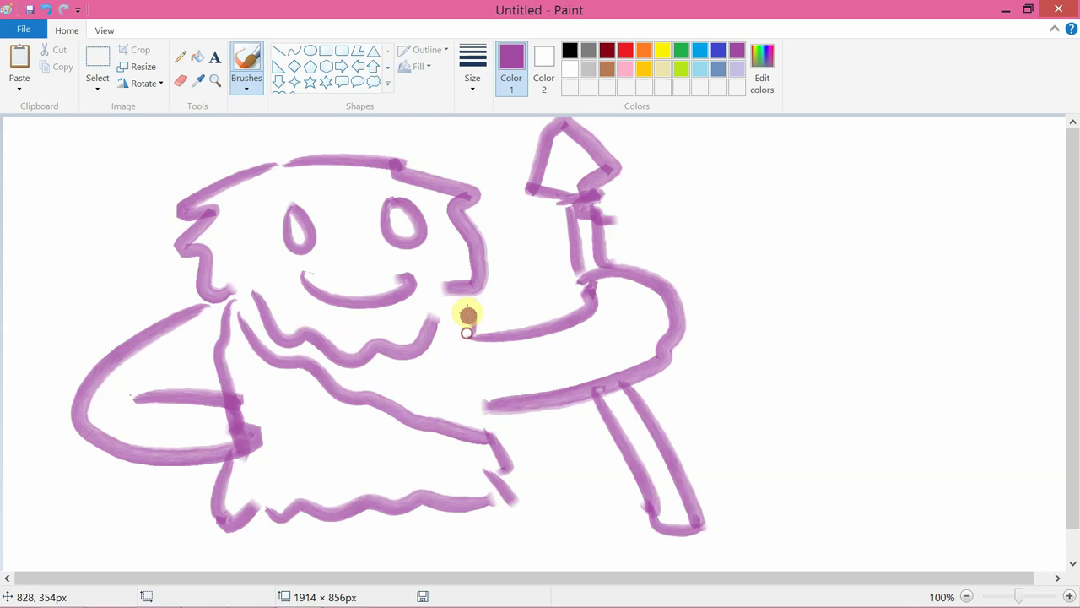
drag(469, 315, 429, 319)
mouse_move(363, 369)
mouse_down()
mouse_move(412, 384)
mouse_move(487, 382)
mouse_up()
Add the legs and feet under the wavy hem, plus a nose above the smile
mouse_move(250, 519)
mouse_down()
mouse_move(255, 552)
mouse_move(270, 563)
mouse_up()
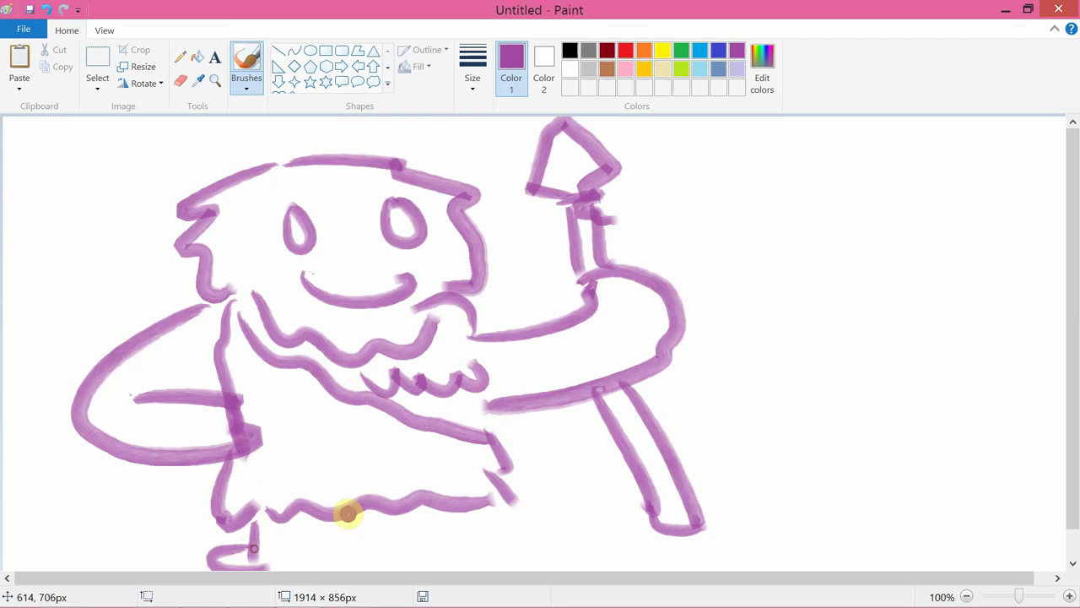
mouse_move(347, 513)
mouse_down()
mouse_move(392, 534)
mouse_move(390, 565)
mouse_up()
mouse_move(484, 501)
mouse_down()
mouse_move(548, 546)
mouse_move(508, 563)
mouse_up()
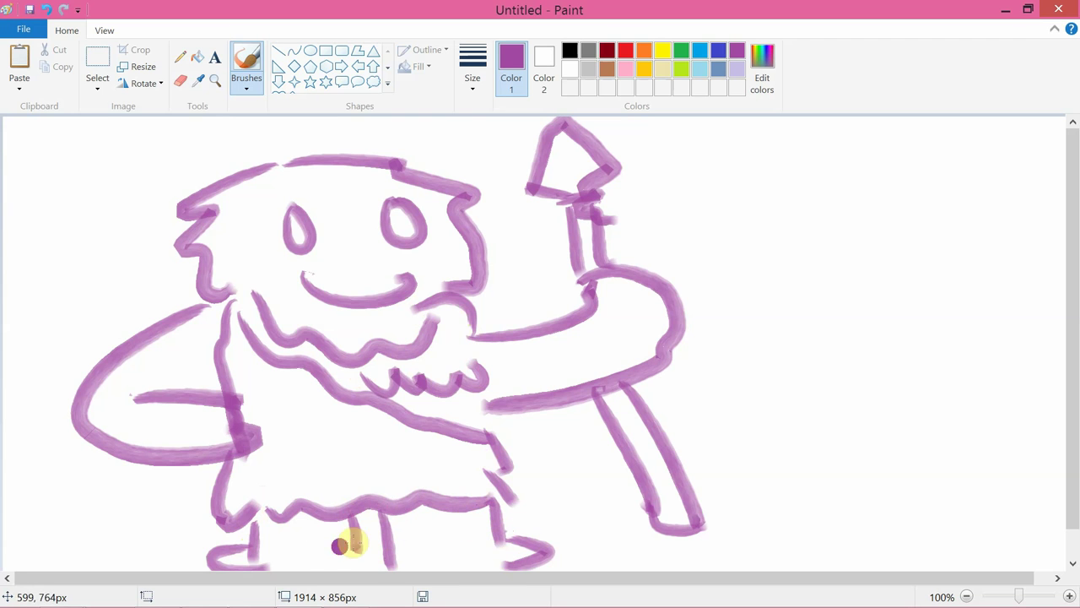
drag(339, 546, 445, 566)
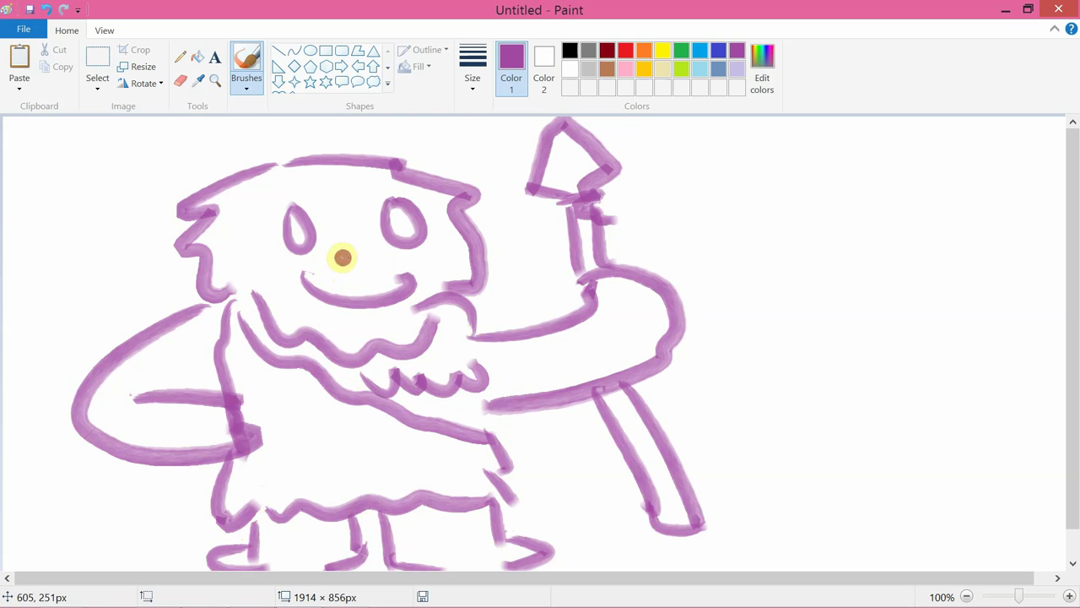
drag(341, 266, 379, 253)
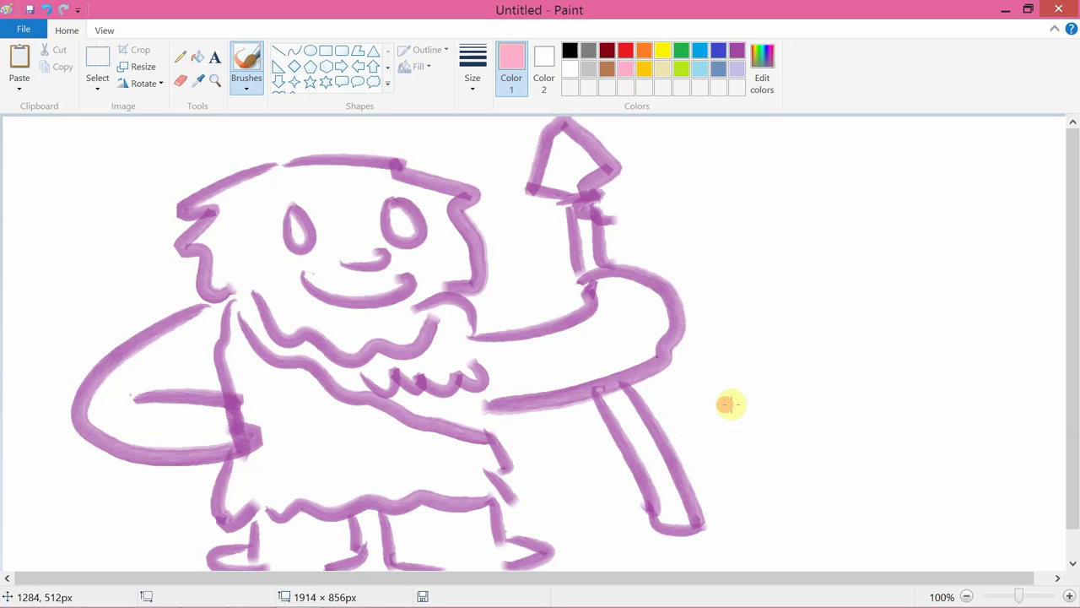
Beside the caveman, paint a pink figure's face, snout, bow tuft, body, arms and feet
mouse_move(735, 411)
mouse_down()
mouse_move(819, 391)
mouse_move(781, 421)
mouse_up()
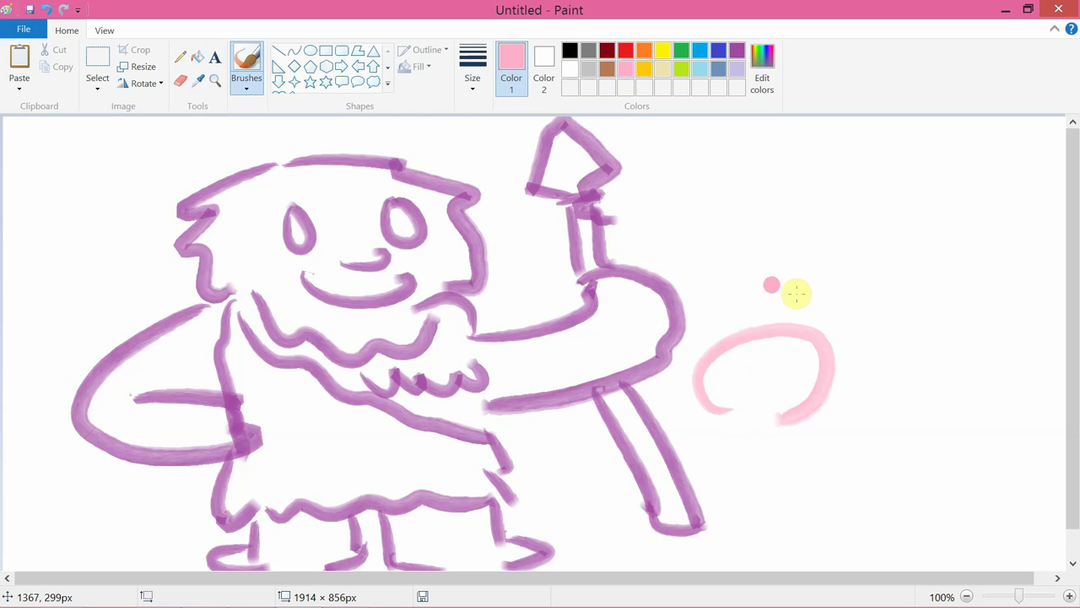
mouse_move(734, 358)
mouse_down()
mouse_move(738, 380)
mouse_move(785, 356)
mouse_up()
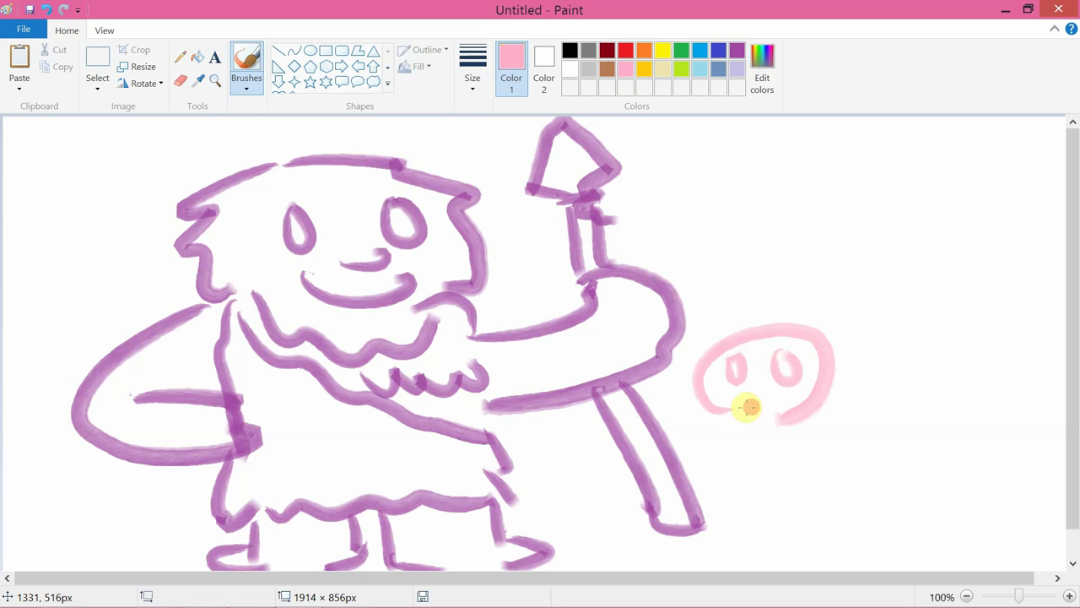
mouse_move(741, 413)
mouse_down()
mouse_move(775, 421)
mouse_move(742, 383)
mouse_up()
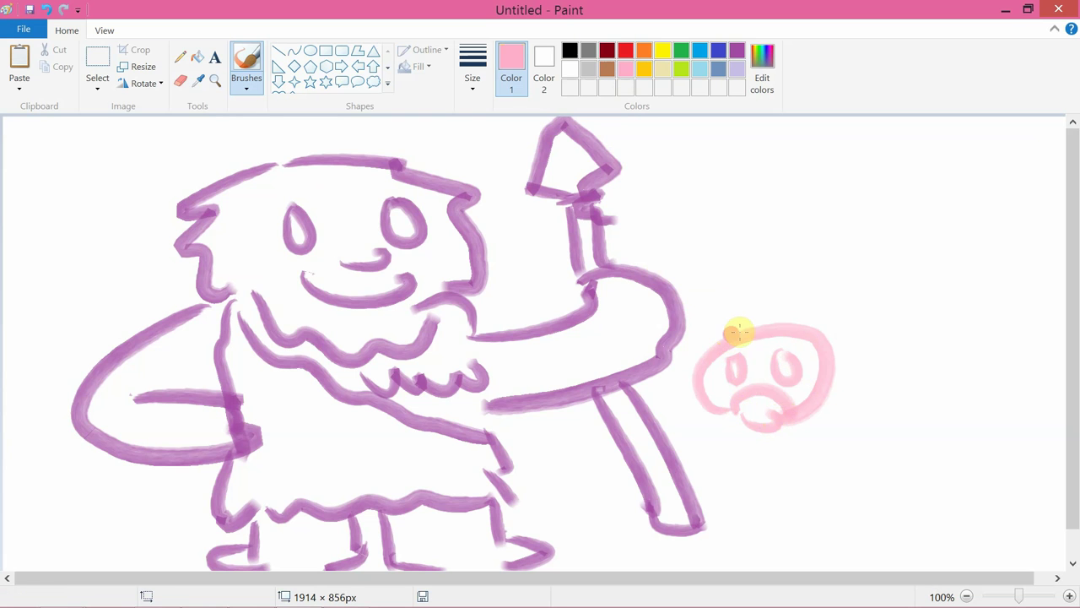
drag(728, 312, 780, 328)
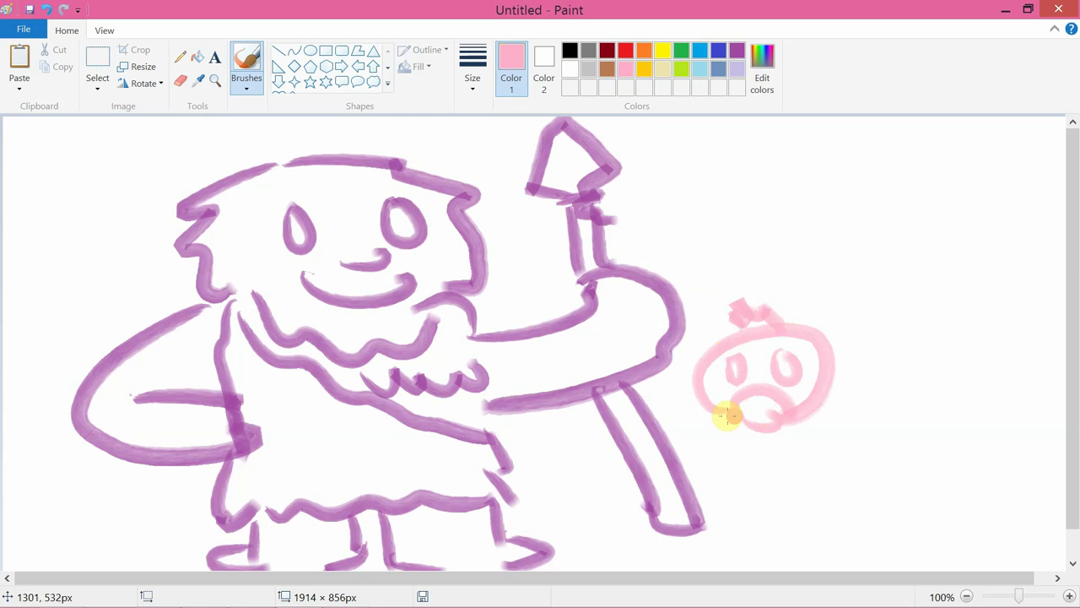
mouse_move(726, 414)
mouse_down()
mouse_move(810, 431)
mouse_move(772, 498)
mouse_up()
mouse_move(757, 310)
mouse_down()
mouse_move(784, 313)
mouse_move(698, 321)
mouse_move(778, 314)
mouse_up()
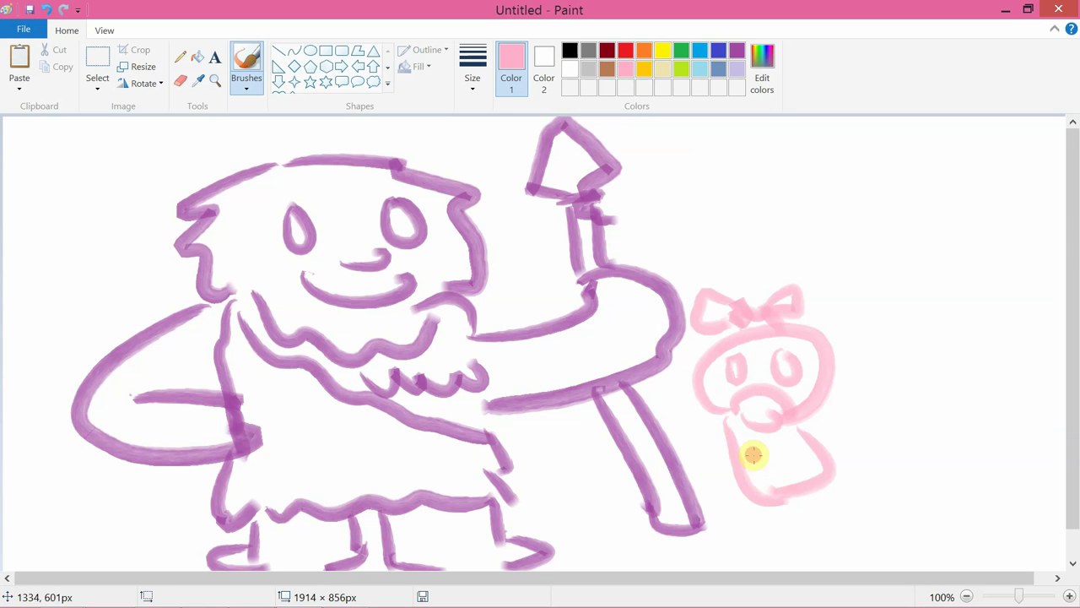
mouse_move(735, 429)
mouse_down()
mouse_move(700, 448)
mouse_move(731, 445)
mouse_up()
mouse_move(803, 426)
mouse_down()
mouse_move(822, 422)
mouse_move(836, 437)
mouse_up()
mouse_move(757, 498)
mouse_down()
mouse_move(822, 487)
mouse_move(869, 494)
mouse_move(842, 456)
mouse_up()
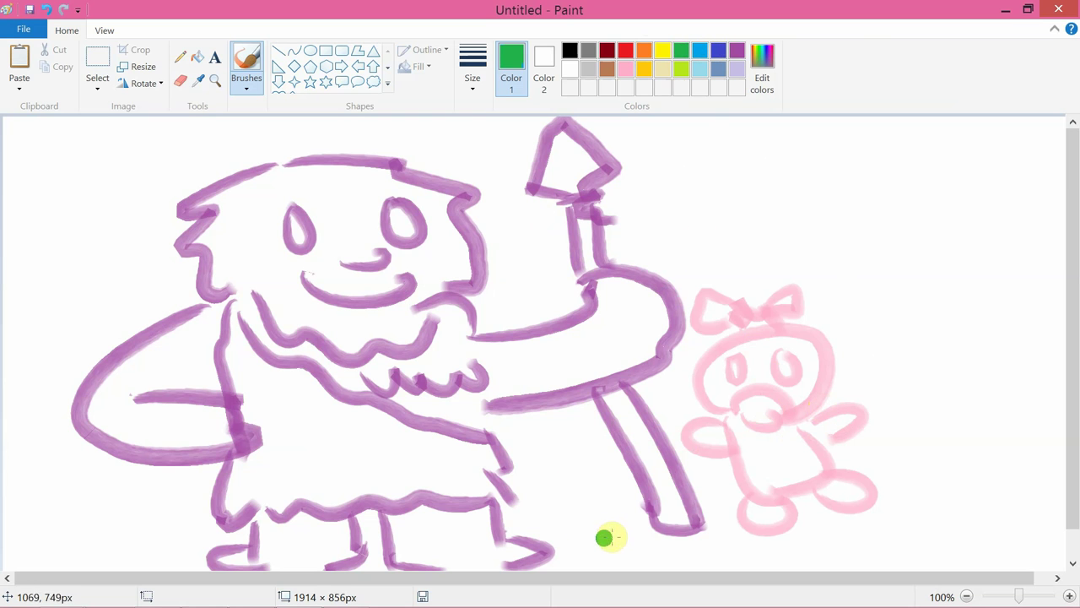
Brush a green zigzag scribble with extra looping strokes in the lower-left corner
mouse_move(32, 500)
mouse_down()
mouse_move(97, 516)
mouse_move(93, 530)
mouse_move(134, 550)
mouse_up()
mouse_move(37, 511)
mouse_down()
mouse_move(73, 544)
mouse_move(105, 503)
mouse_move(38, 481)
mouse_move(65, 466)
mouse_move(124, 495)
mouse_move(45, 480)
mouse_move(196, 517)
mouse_up()
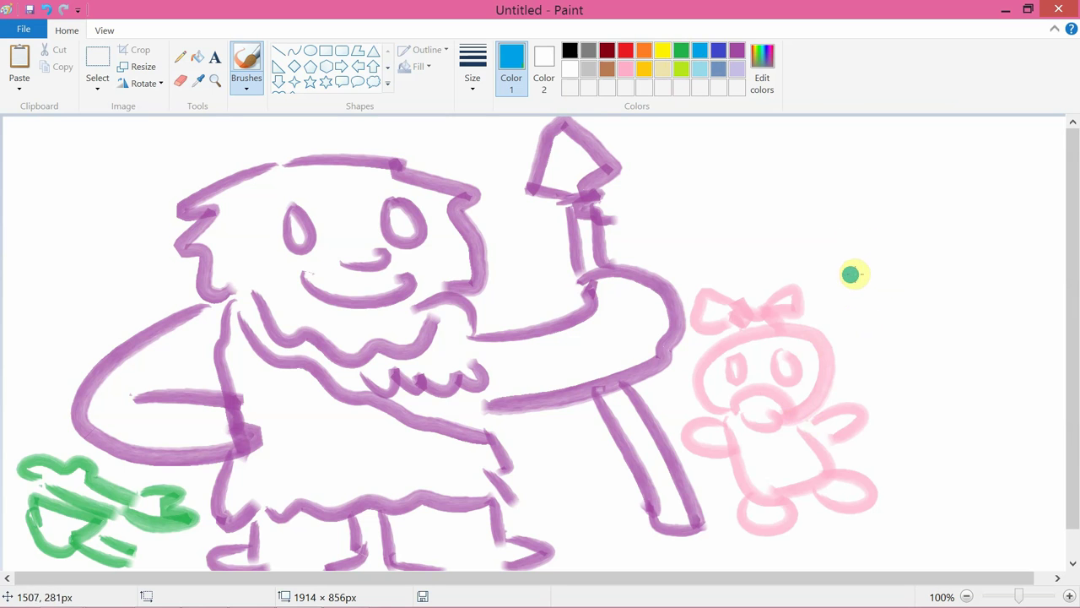
Paint the blue hooded outline with a zigzag hem, teardrop eyes, eyebrows and a curled hand
mouse_move(841, 354)
mouse_down()
mouse_move(849, 204)
mouse_move(943, 167)
mouse_move(986, 175)
mouse_move(994, 261)
mouse_up()
mouse_move(810, 313)
mouse_down()
mouse_move(892, 414)
mouse_move(920, 373)
mouse_up()
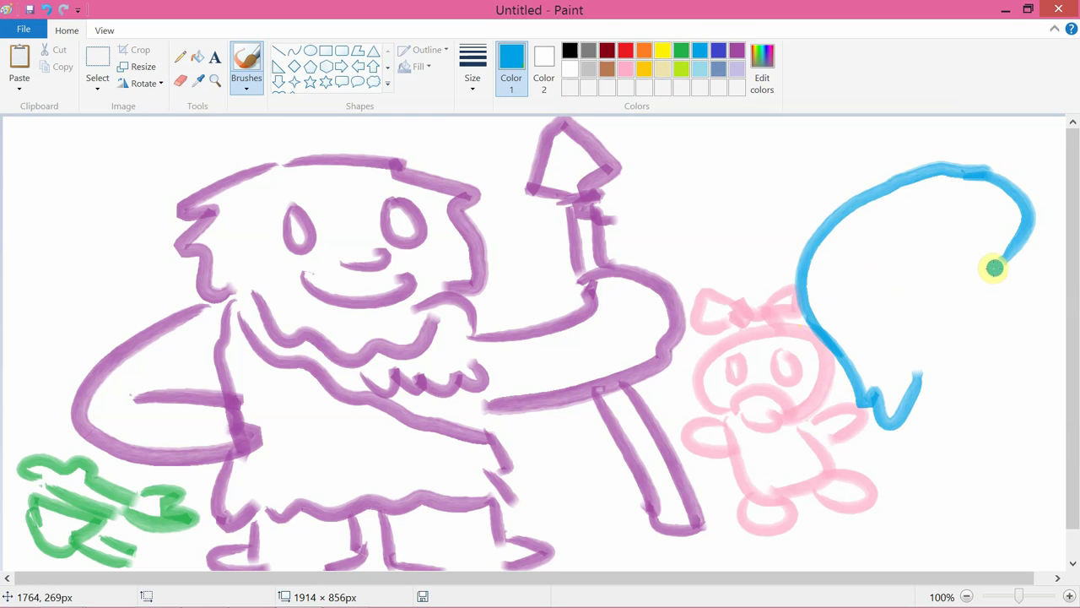
mouse_move(1000, 263)
mouse_down()
mouse_move(1007, 333)
mouse_move(934, 385)
mouse_move(1015, 363)
mouse_up()
drag(925, 249, 984, 248)
drag(904, 242, 1013, 224)
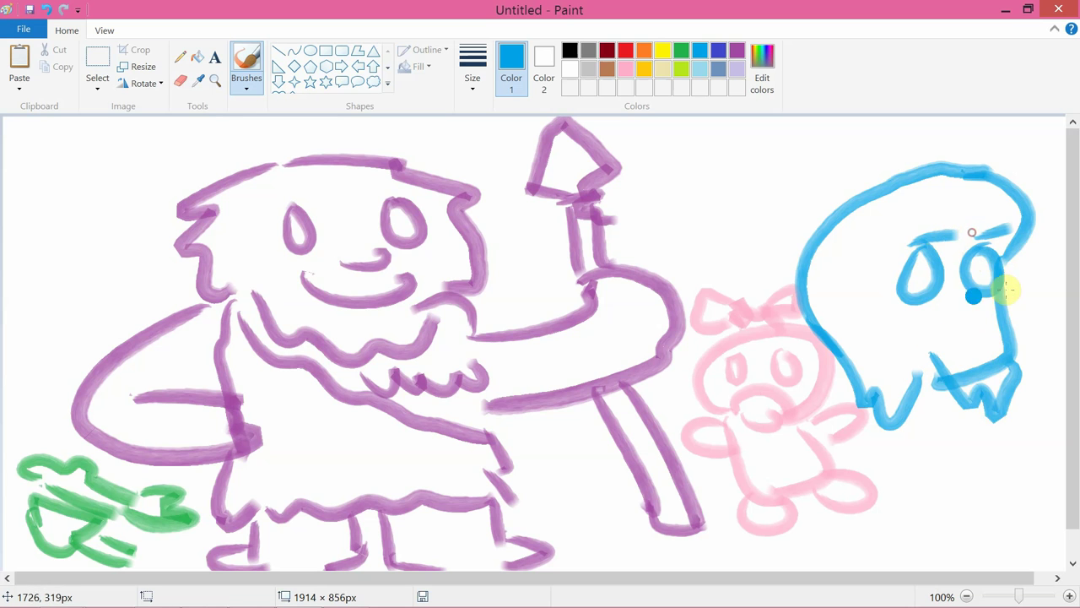
mouse_move(885, 313)
mouse_down()
mouse_move(902, 286)
mouse_move(880, 313)
mouse_up()
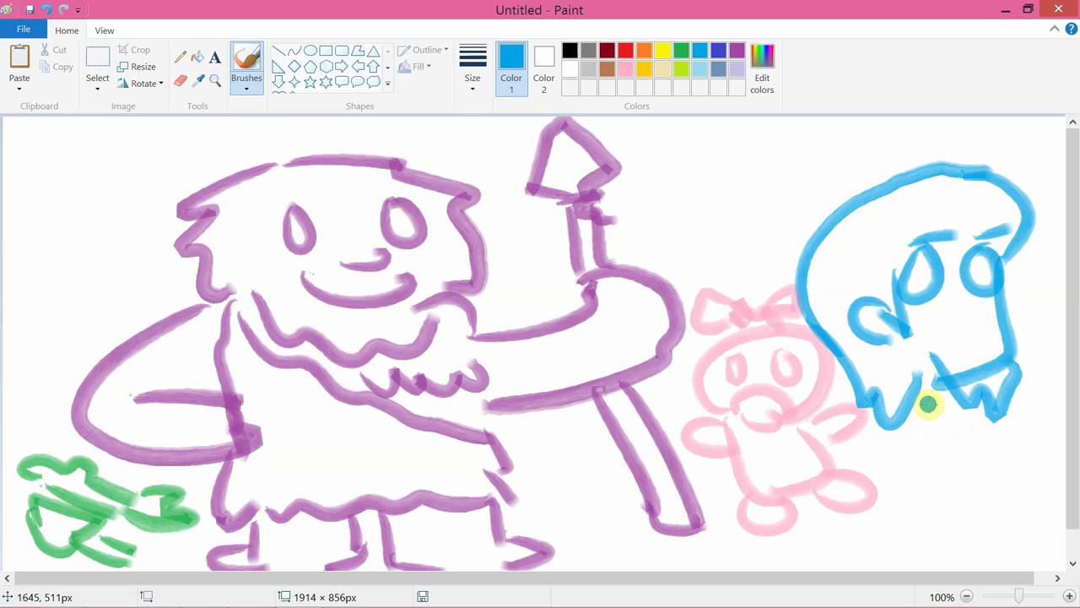
Draw the blue figure's lower body and diagonal strokes across the lower area
mouse_move(928, 419)
mouse_down()
mouse_move(999, 448)
mouse_move(1012, 422)
mouse_move(1053, 436)
mouse_move(911, 478)
mouse_up()
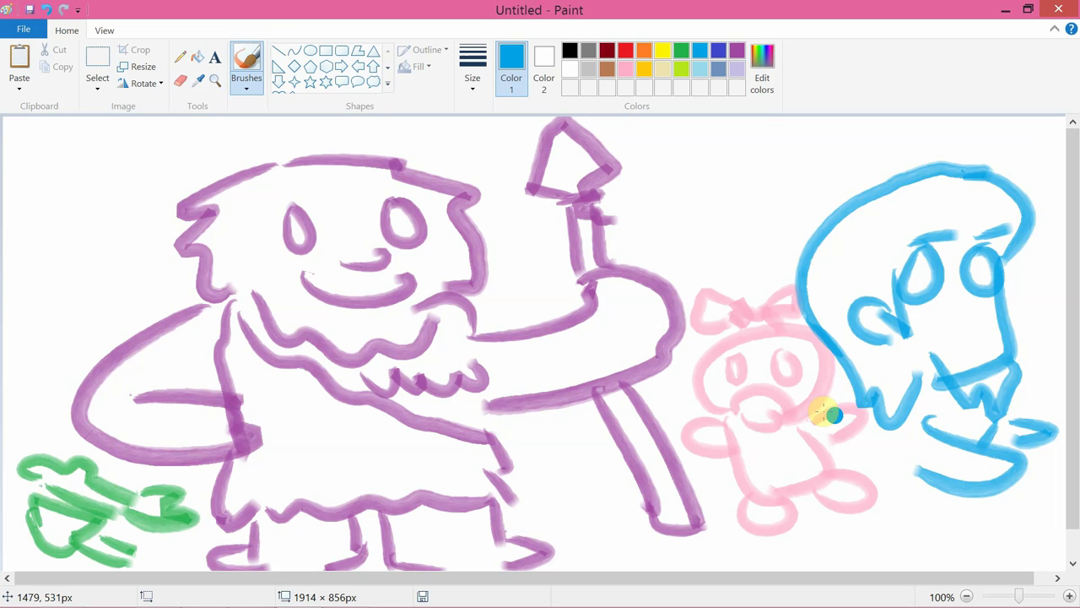
drag(858, 395, 772, 527)
mouse_move(927, 472)
mouse_down()
mouse_move(920, 540)
mouse_move(788, 516)
mouse_up()
drag(718, 424, 952, 507)
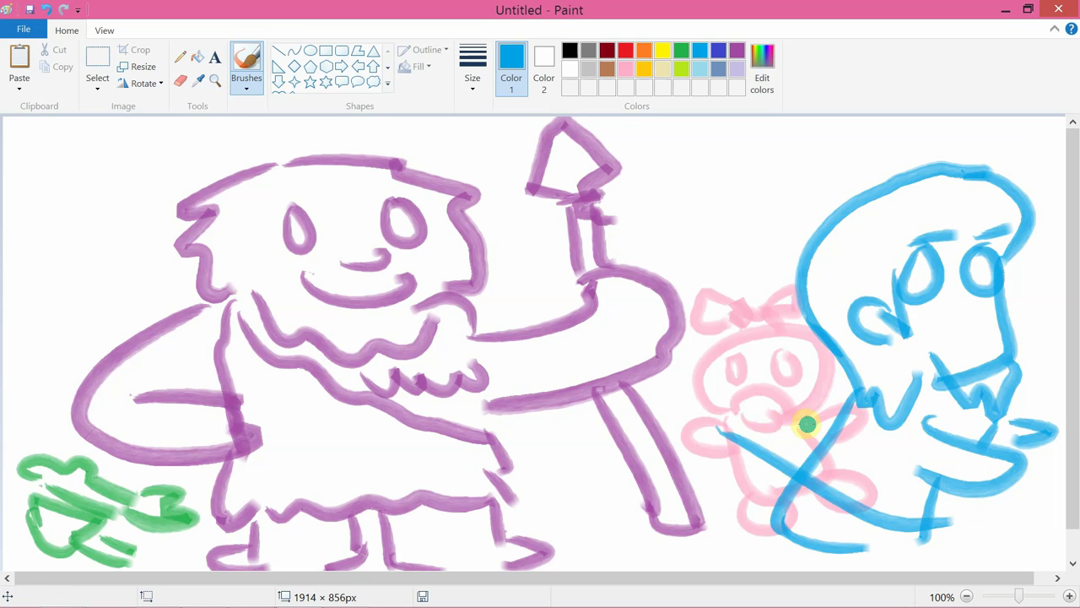
drag(804, 424, 938, 455)
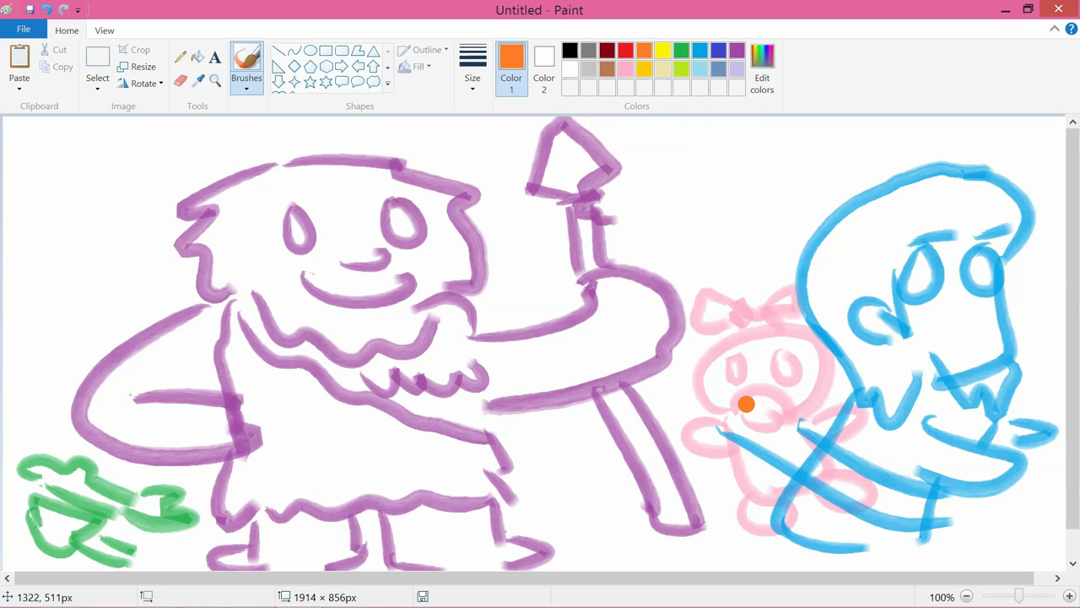
Paint an orange arc curling around the blue figure's hand and dab orange on its mouth
mouse_move(1013, 427)
mouse_down()
mouse_move(1058, 406)
mouse_move(1022, 466)
mouse_up()
mouse_move(1042, 379)
mouse_down()
mouse_move(1022, 391)
mouse_move(1062, 372)
mouse_up()
click(951, 401)
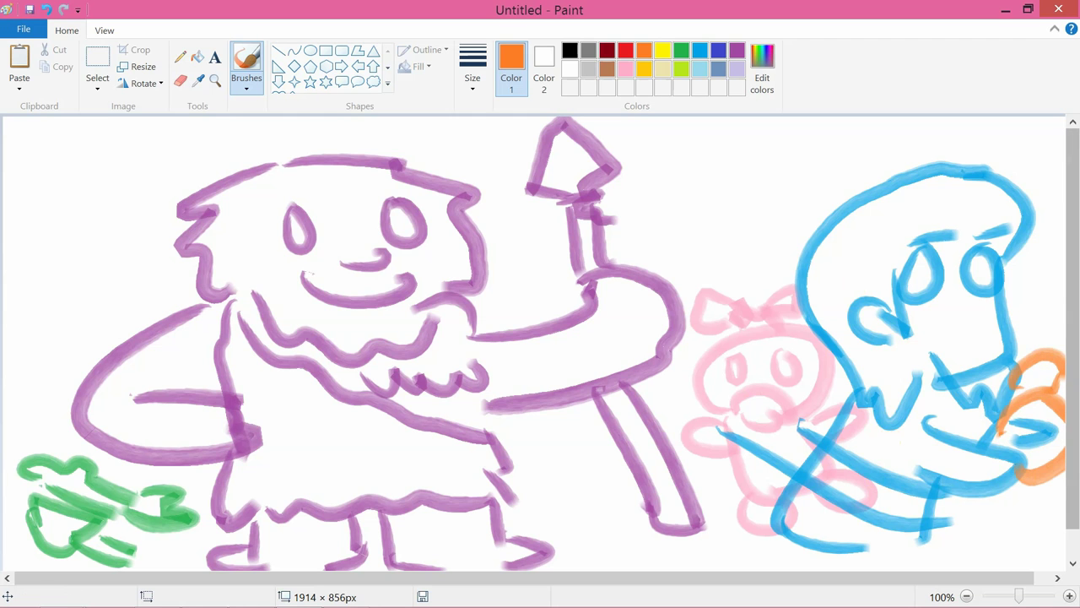
click(765, 456)
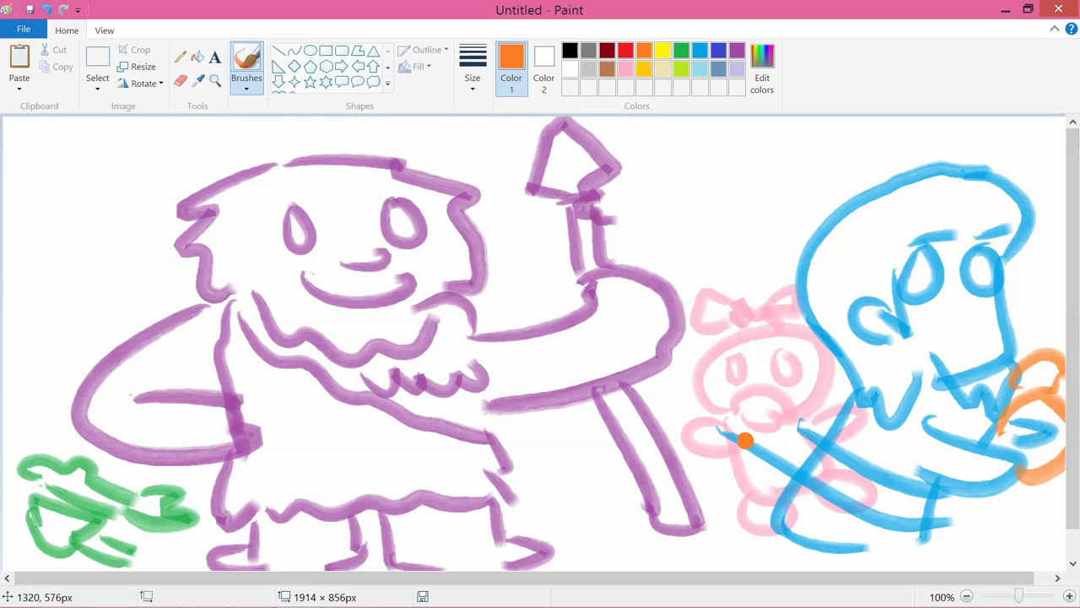
click(829, 407)
click(648, 458)
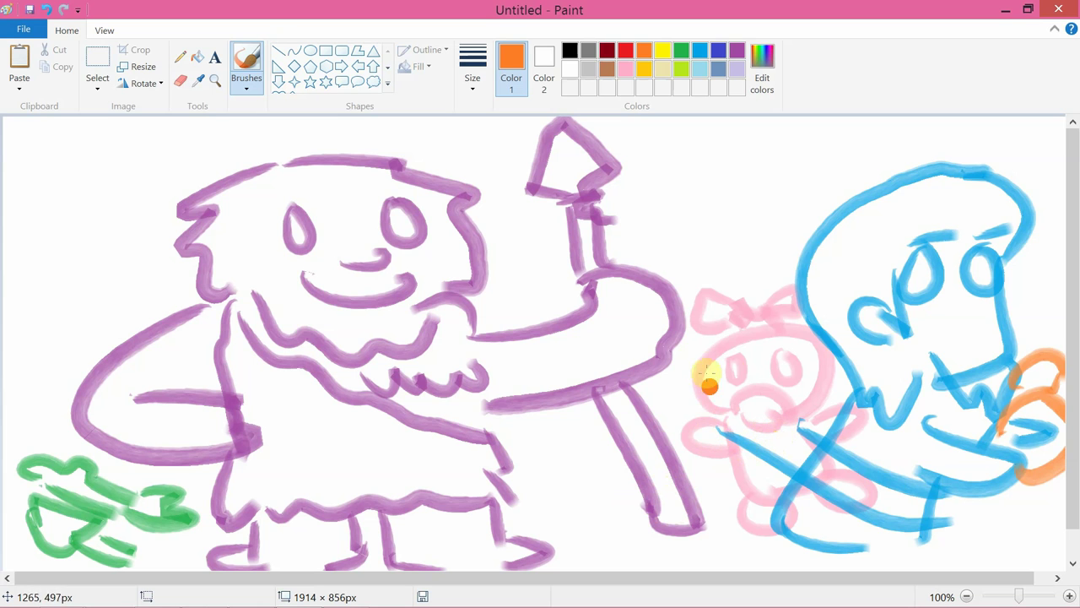
Clear the entire canvas and get ready to paint with a purple brush
key(ctrl+a)
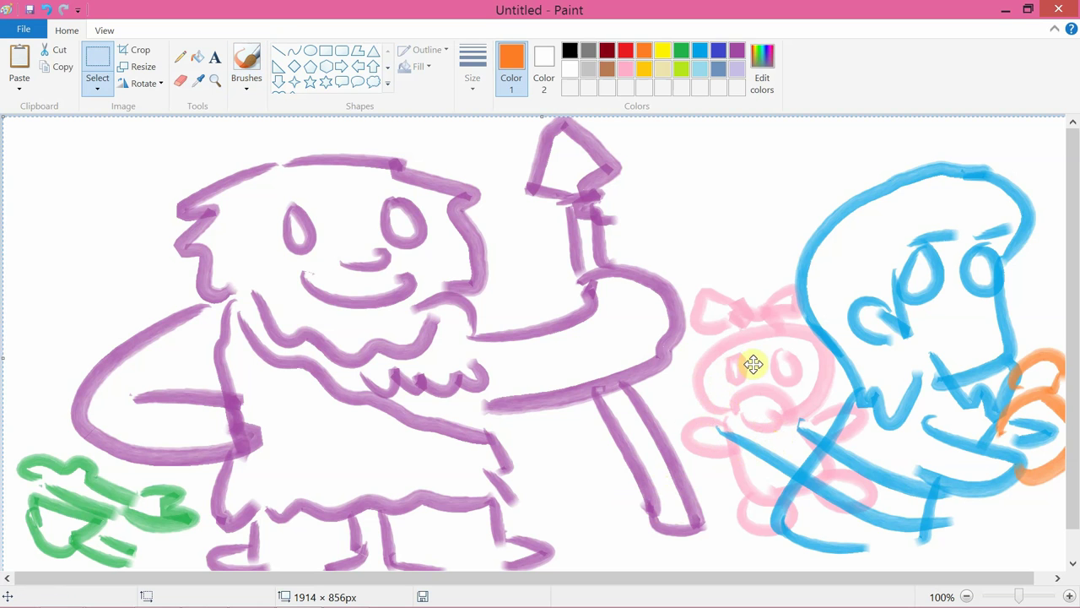
key(Delete)
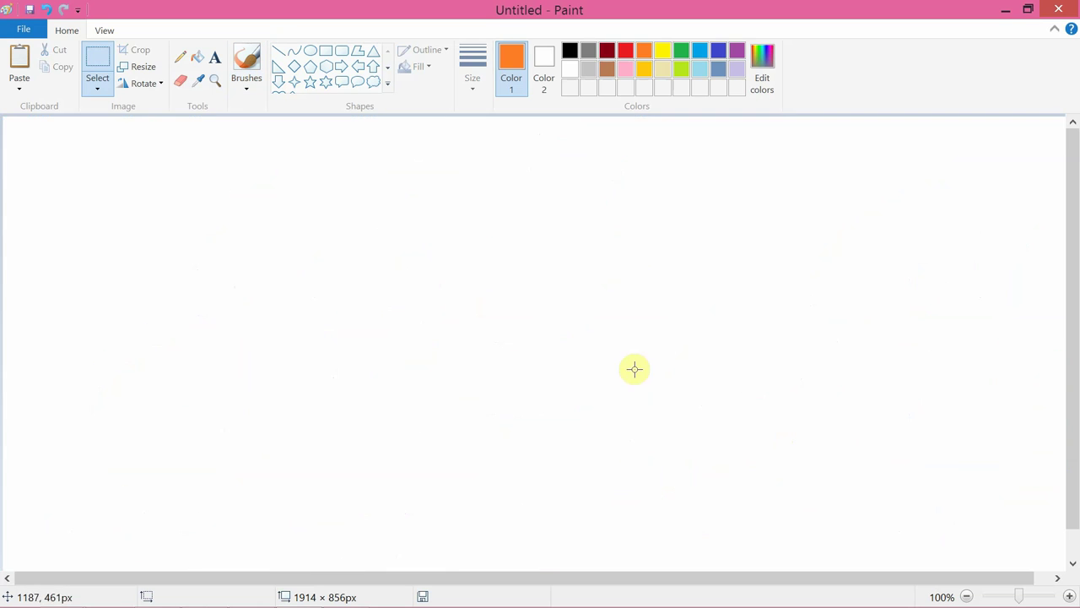
click(732, 51)
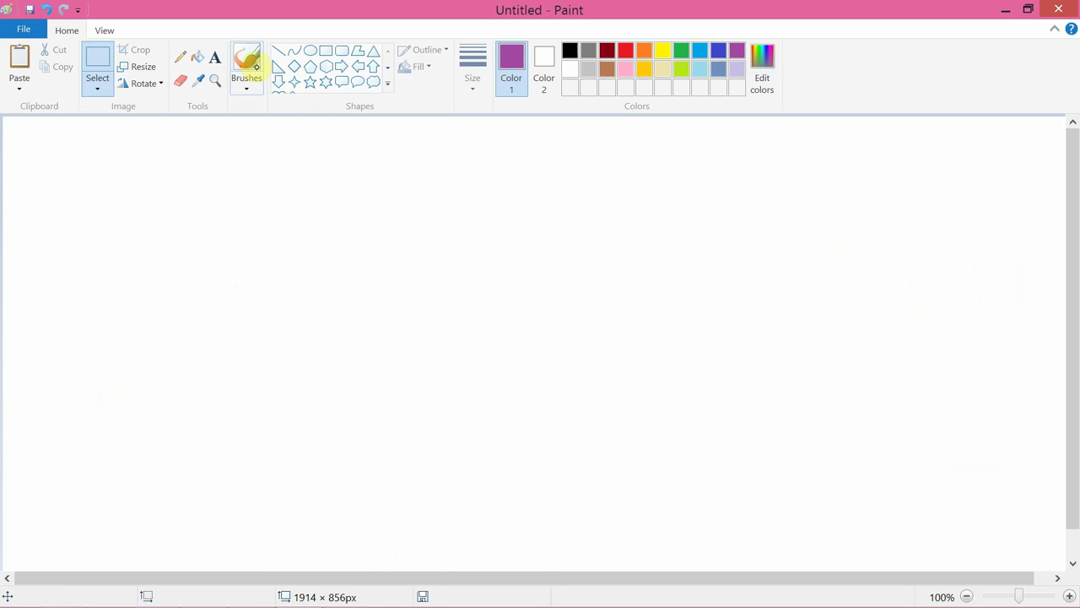
click(250, 61)
Paint a purple profile figure on the right with head, long neck, body, looped base and tail
mouse_move(834, 313)
mouse_down()
mouse_move(969, 270)
mouse_move(856, 330)
mouse_move(904, 307)
mouse_move(940, 313)
mouse_move(894, 281)
mouse_move(872, 294)
mouse_move(887, 307)
mouse_move(963, 282)
mouse_move(904, 302)
mouse_move(953, 304)
mouse_up()
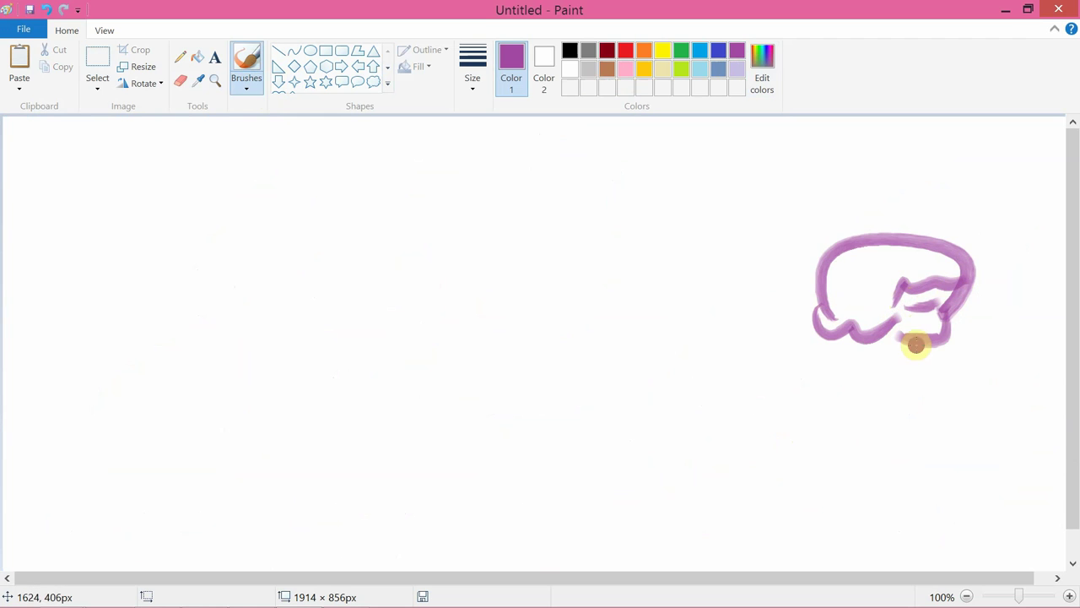
mouse_move(915, 343)
mouse_down()
mouse_move(899, 341)
mouse_move(849, 386)
mouse_move(842, 371)
mouse_up()
drag(834, 332, 784, 448)
drag(919, 344, 908, 452)
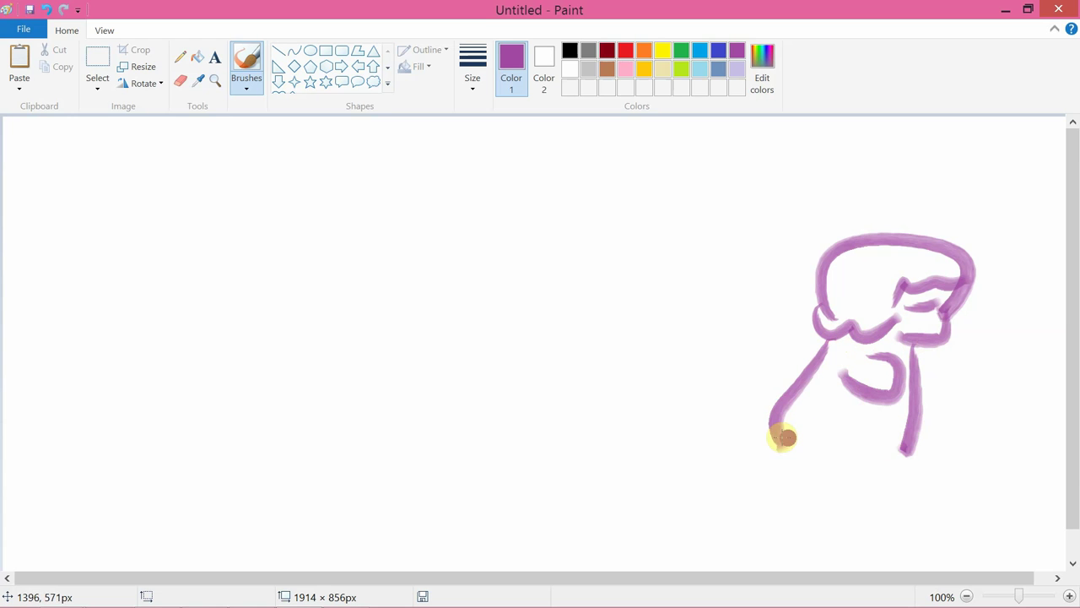
mouse_move(781, 436)
mouse_down()
mouse_move(891, 448)
mouse_move(793, 465)
mouse_up()
drag(887, 458, 959, 469)
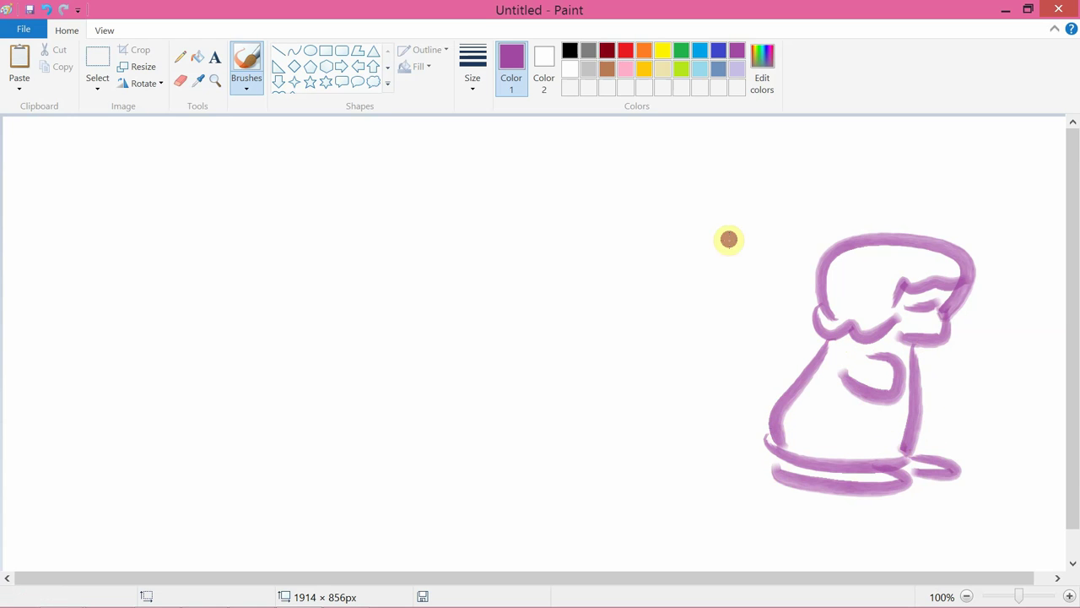
Brush a second large head overlapping it, with jaw, spiral eyes and a neck joined to the body
drag(706, 268, 871, 221)
drag(694, 264, 777, 301)
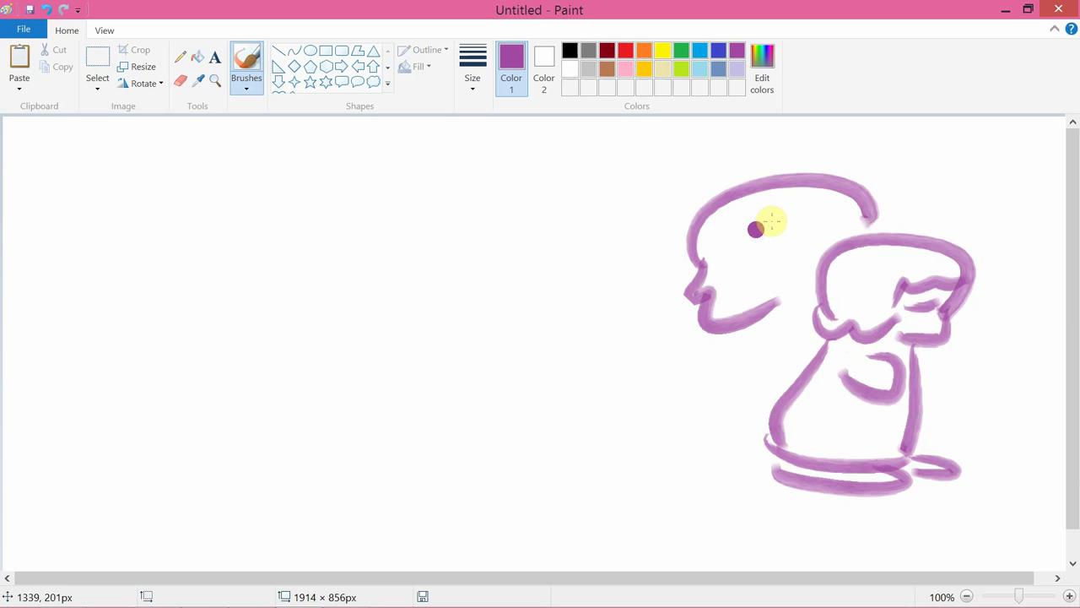
mouse_move(793, 226)
mouse_down()
mouse_move(776, 217)
mouse_move(844, 211)
mouse_move(848, 226)
mouse_up()
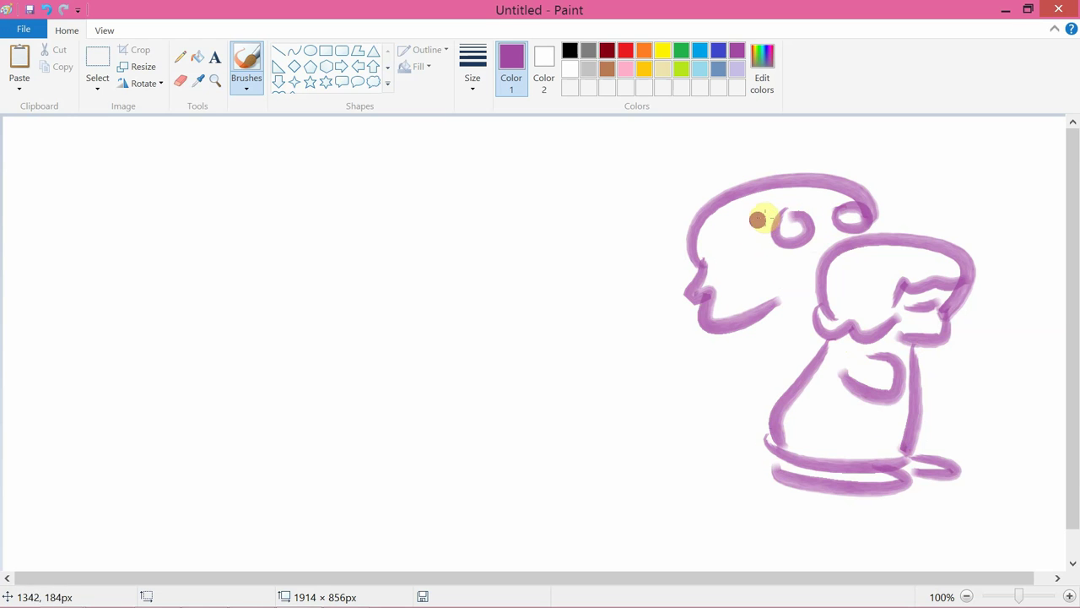
mouse_move(768, 207)
mouse_down()
mouse_move(774, 258)
mouse_move(798, 251)
mouse_move(763, 213)
mouse_move(819, 202)
mouse_up()
drag(784, 275, 832, 282)
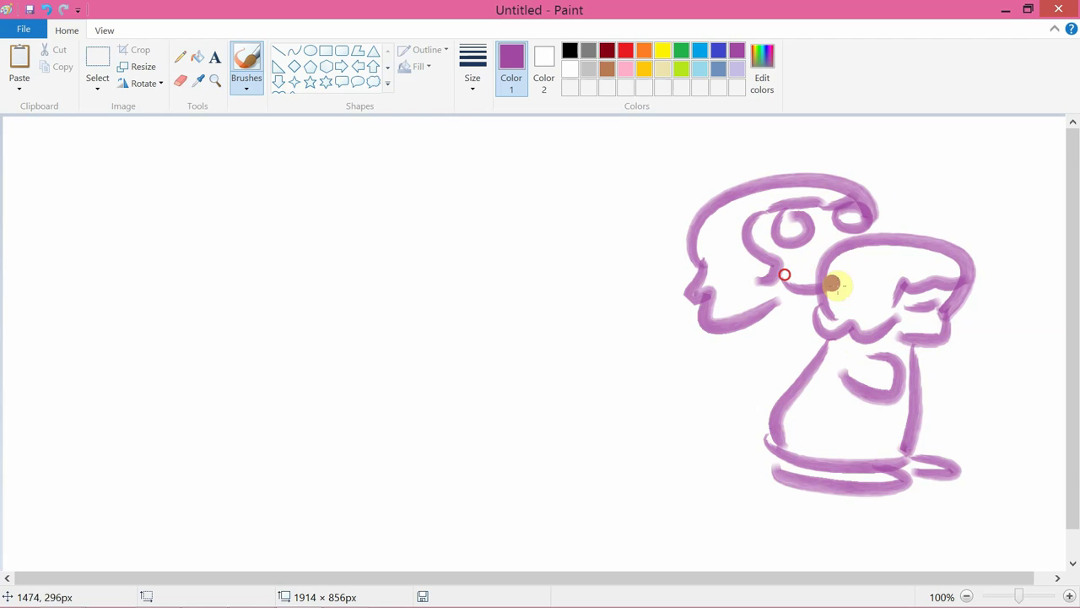
mouse_move(747, 321)
mouse_down()
mouse_move(675, 392)
mouse_move(748, 418)
mouse_up()
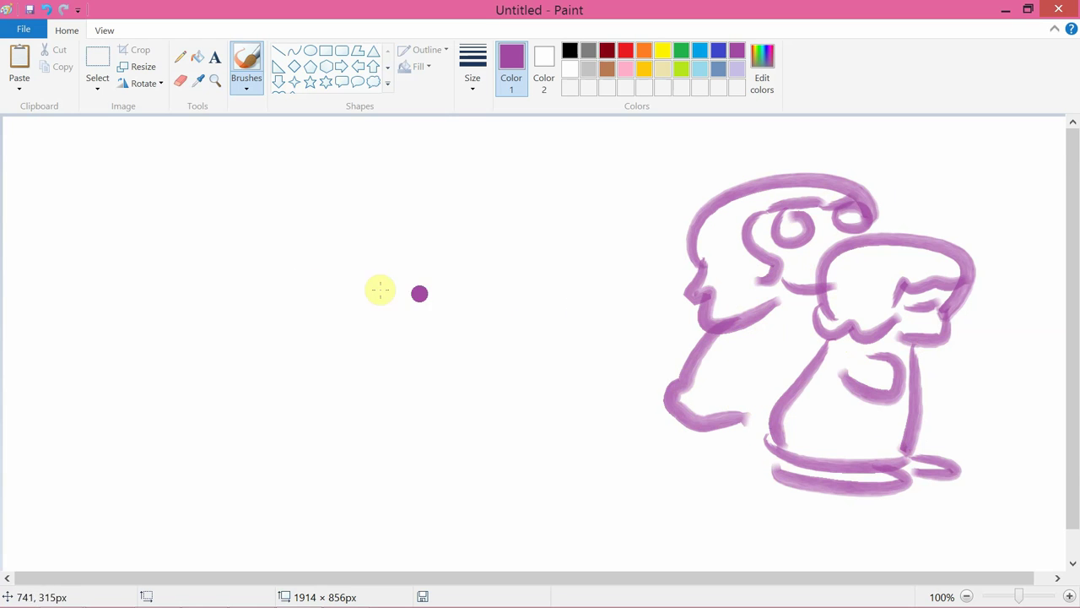
Paint a pink baby's head with eyes, nose and mouth curls, curly jaw and hair strokes
click(625, 68)
mouse_move(399, 387)
mouse_down()
mouse_move(323, 343)
mouse_move(468, 366)
mouse_up()
drag(377, 331, 434, 324)
mouse_move(421, 390)
mouse_down()
mouse_move(442, 376)
mouse_move(451, 386)
mouse_up()
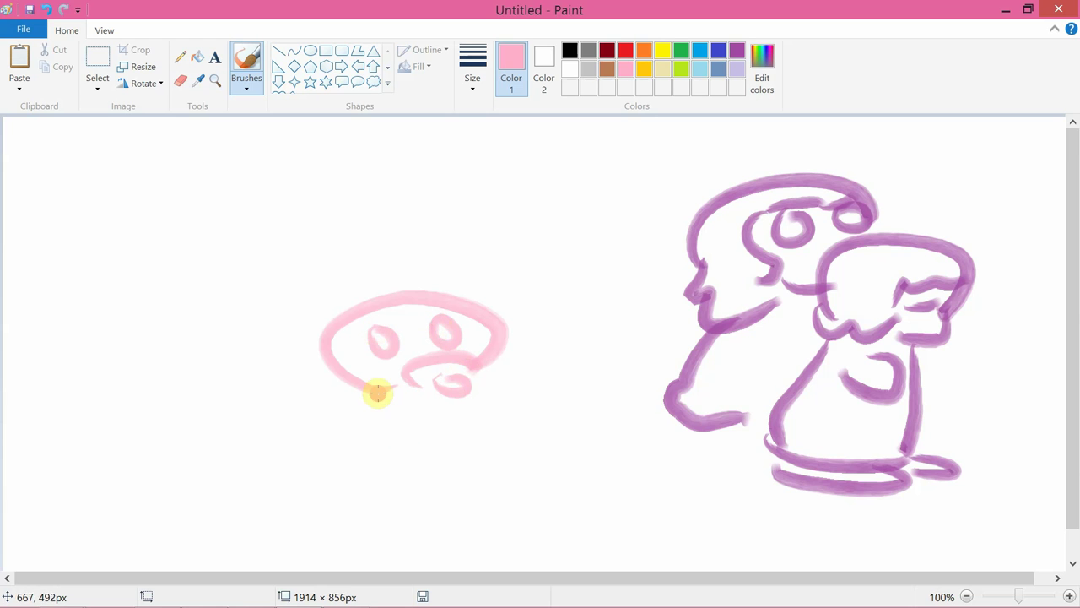
drag(376, 390, 540, 489)
drag(445, 420, 466, 439)
mouse_move(482, 397)
mouse_down()
mouse_move(575, 446)
mouse_move(534, 464)
mouse_move(603, 429)
mouse_move(554, 478)
mouse_up()
mouse_move(349, 304)
mouse_down()
mouse_move(379, 277)
mouse_move(430, 276)
mouse_up()
In indigo, brush a large face outline with a zigzag side and curves near the pink face
click(722, 53)
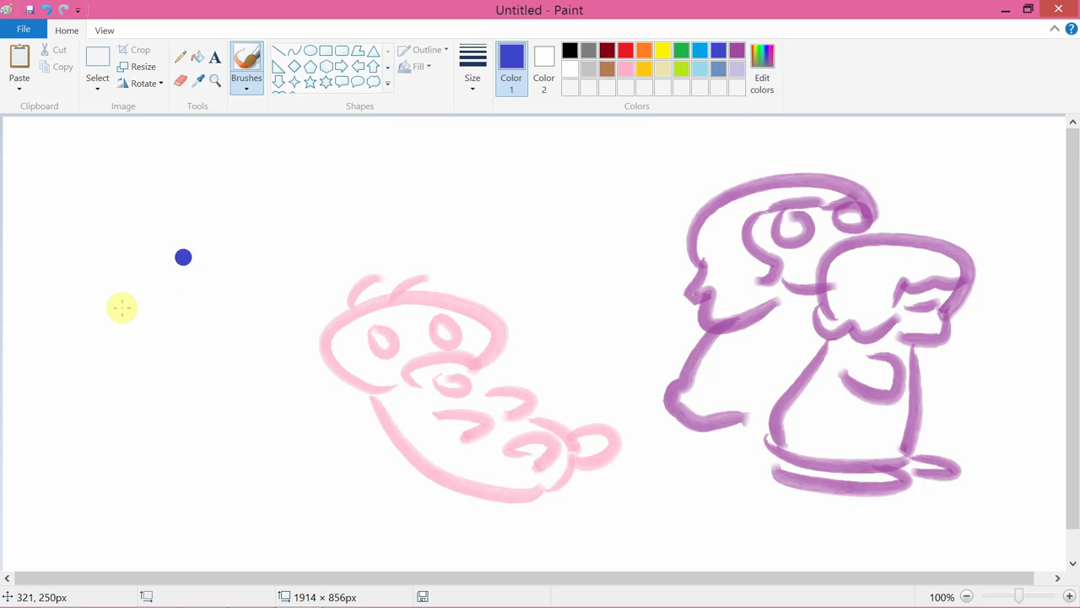
mouse_move(150, 334)
mouse_down()
mouse_move(131, 199)
mouse_move(369, 250)
mouse_up()
mouse_move(132, 311)
mouse_down()
mouse_move(147, 395)
mouse_move(229, 382)
mouse_up()
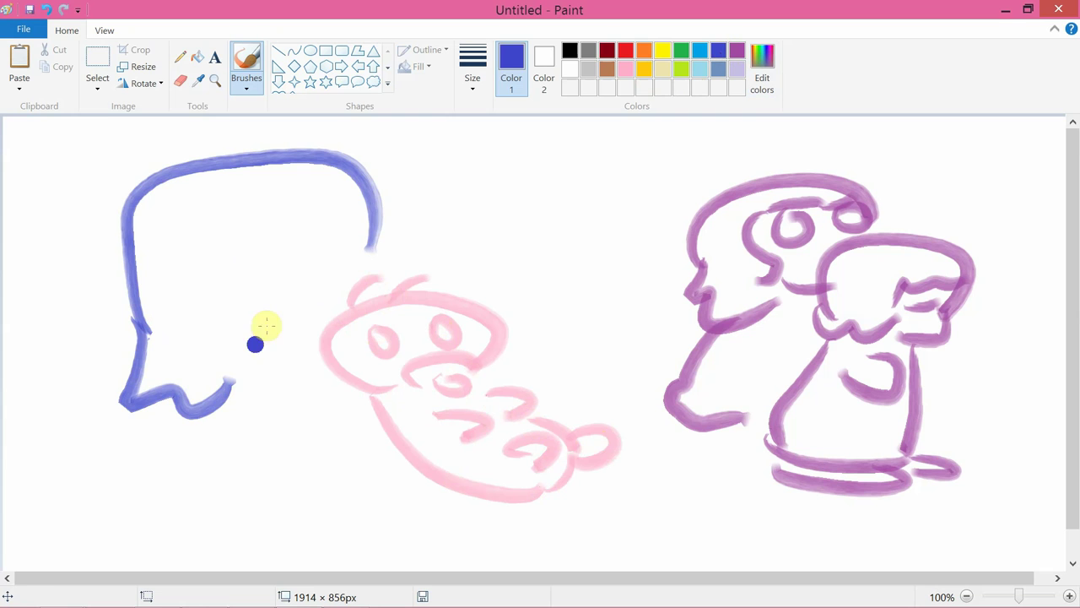
mouse_move(188, 328)
mouse_down()
mouse_move(265, 374)
mouse_move(337, 365)
mouse_up()
drag(229, 342, 323, 326)
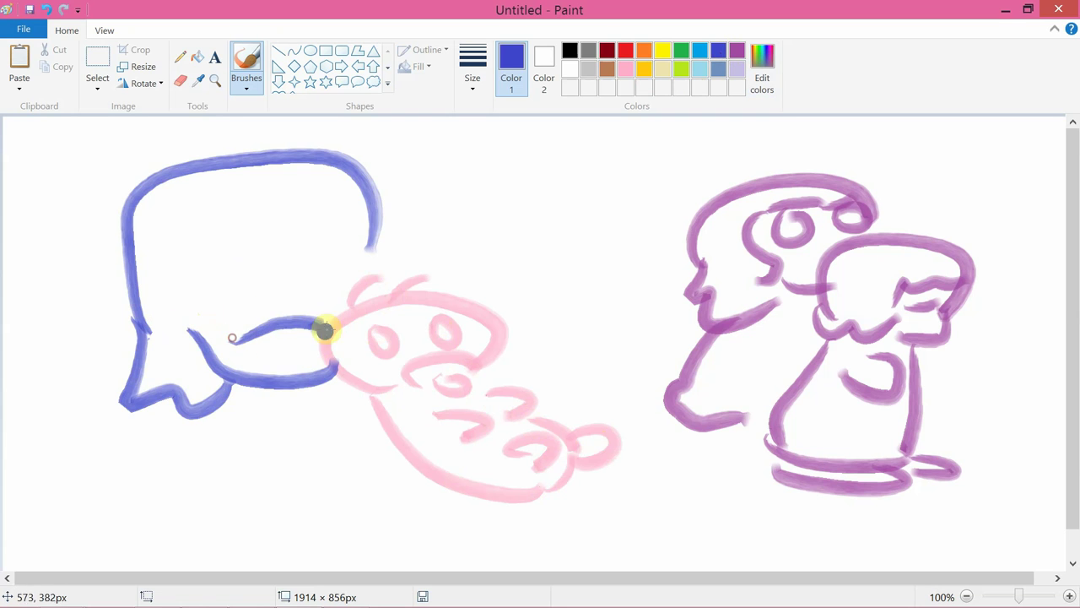
mouse_move(252, 314)
mouse_down()
mouse_move(281, 302)
mouse_move(295, 316)
mouse_up()
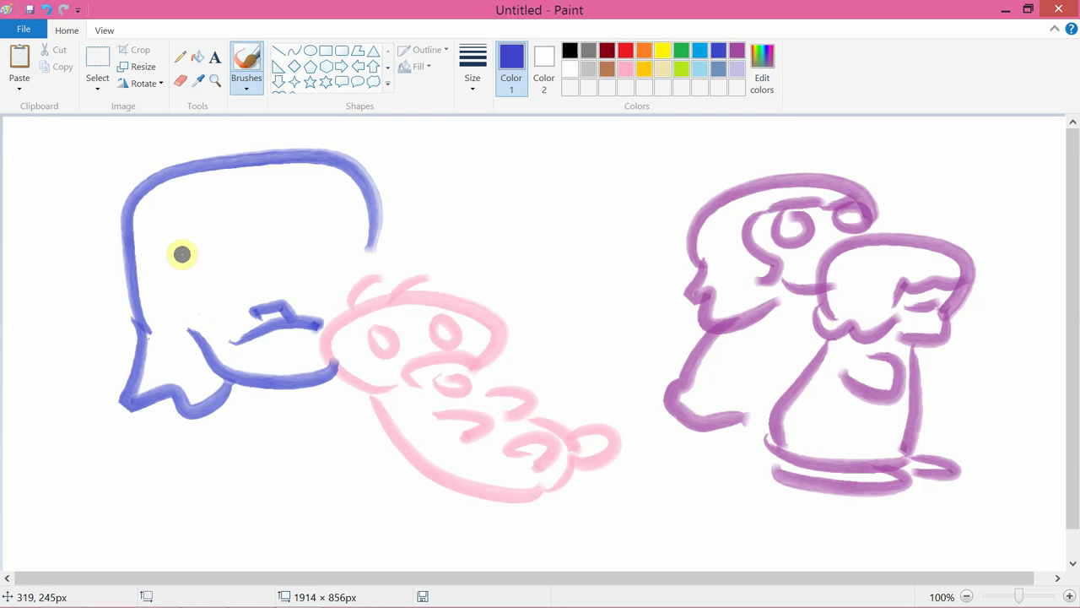
Add a teardrop eye, a closed right eye with eyebrows, a cheek line and a mouth stroke
mouse_move(181, 251)
mouse_down()
mouse_move(244, 223)
mouse_move(229, 241)
mouse_move(346, 226)
mouse_up()
click(327, 242)
drag(275, 251, 350, 253)
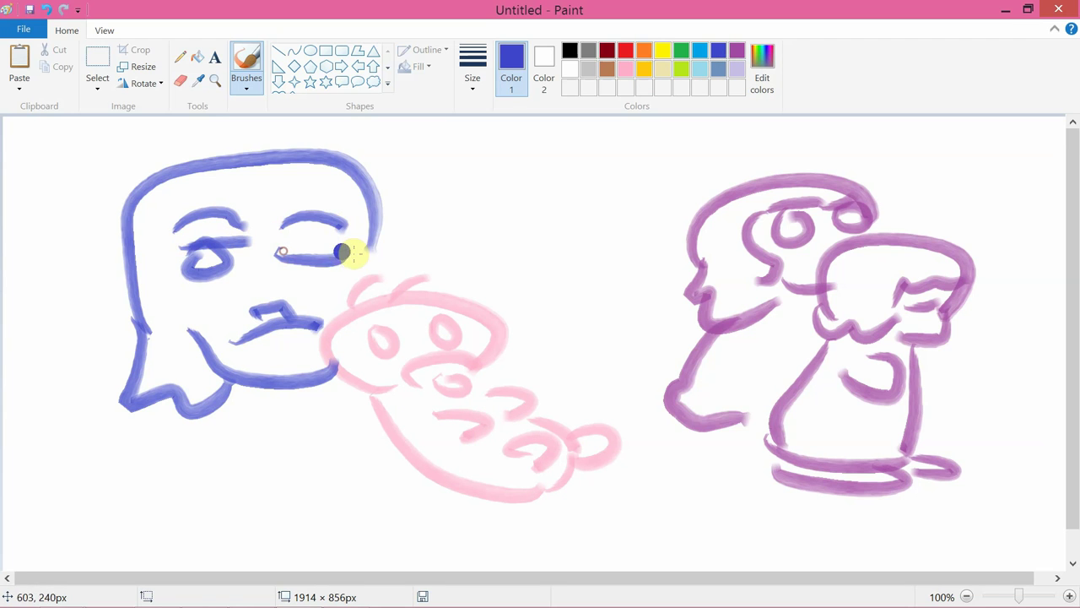
mouse_move(187, 308)
mouse_down()
mouse_move(147, 229)
mouse_move(179, 208)
mouse_move(150, 236)
mouse_move(200, 201)
mouse_move(271, 196)
mouse_move(358, 196)
mouse_move(374, 248)
mouse_up()
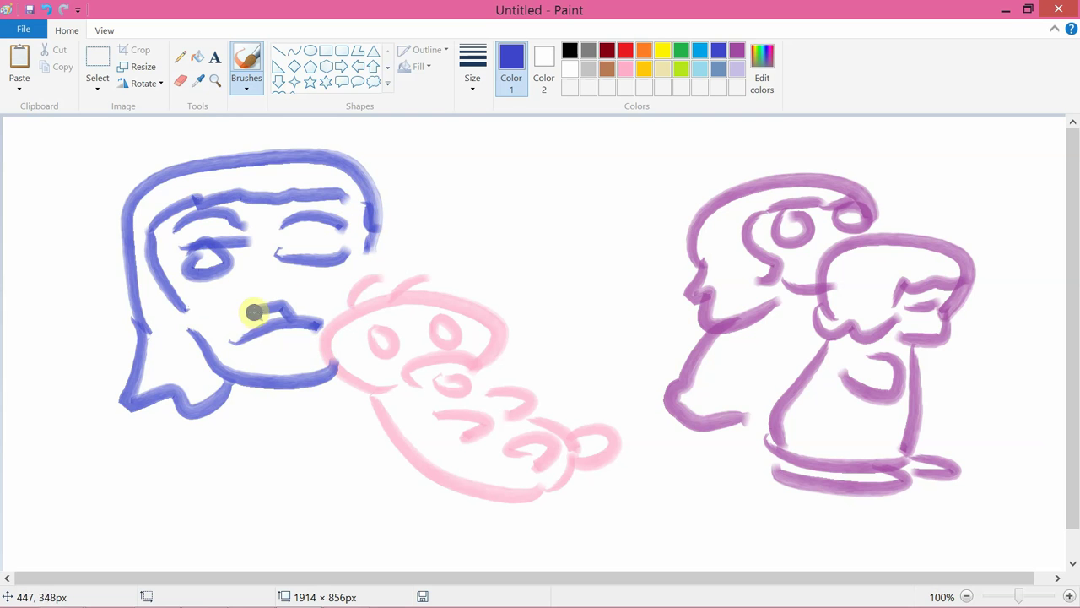
drag(260, 314, 255, 334)
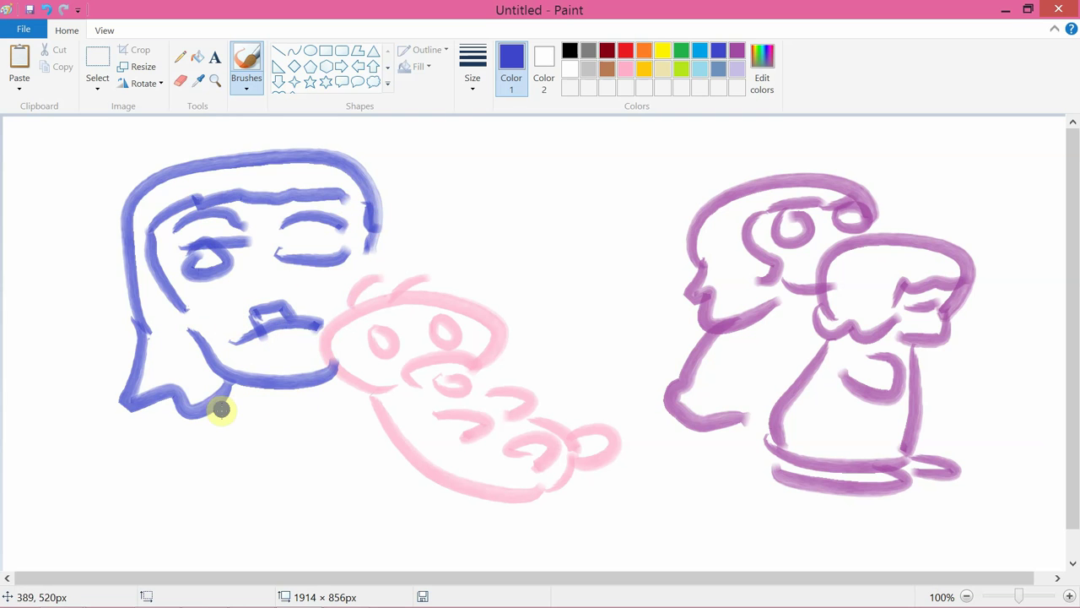
Draw the indigo body down from the chin with an arm curling around the pink baby
mouse_move(269, 411)
mouse_down()
mouse_move(320, 451)
mouse_move(289, 460)
mouse_up()
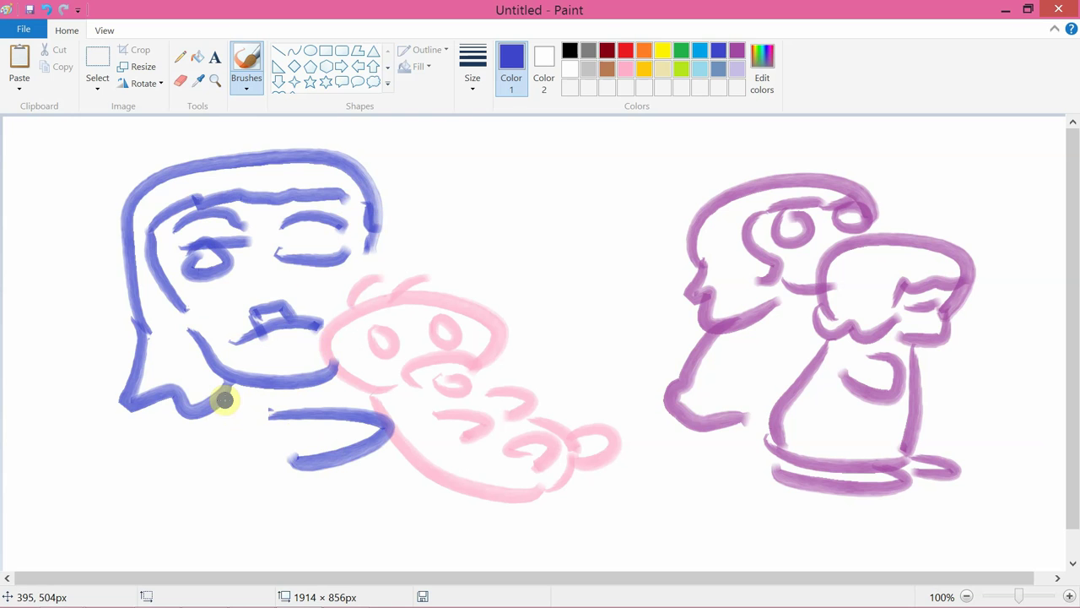
mouse_move(225, 399)
mouse_down()
mouse_move(206, 525)
mouse_move(222, 516)
mouse_move(200, 501)
mouse_move(317, 555)
mouse_up()
drag(298, 508, 346, 536)
mouse_move(415, 498)
mouse_down()
mouse_move(436, 499)
mouse_move(451, 534)
mouse_up()
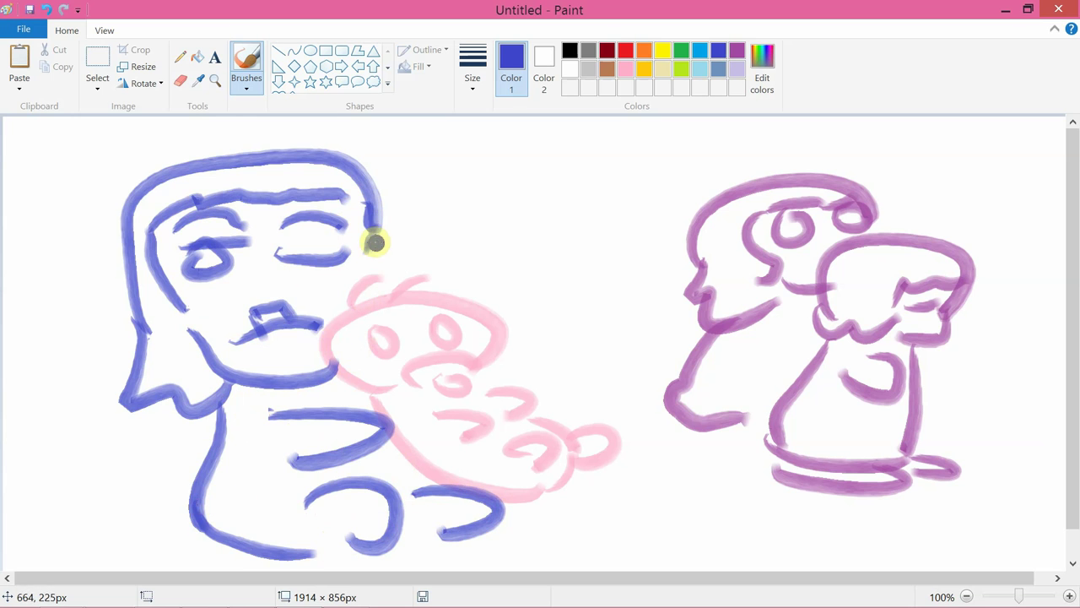
Add short ear strokes beside the face, a cheek curve, and close the bottom of the ear
drag(389, 205, 394, 261)
drag(354, 196, 354, 251)
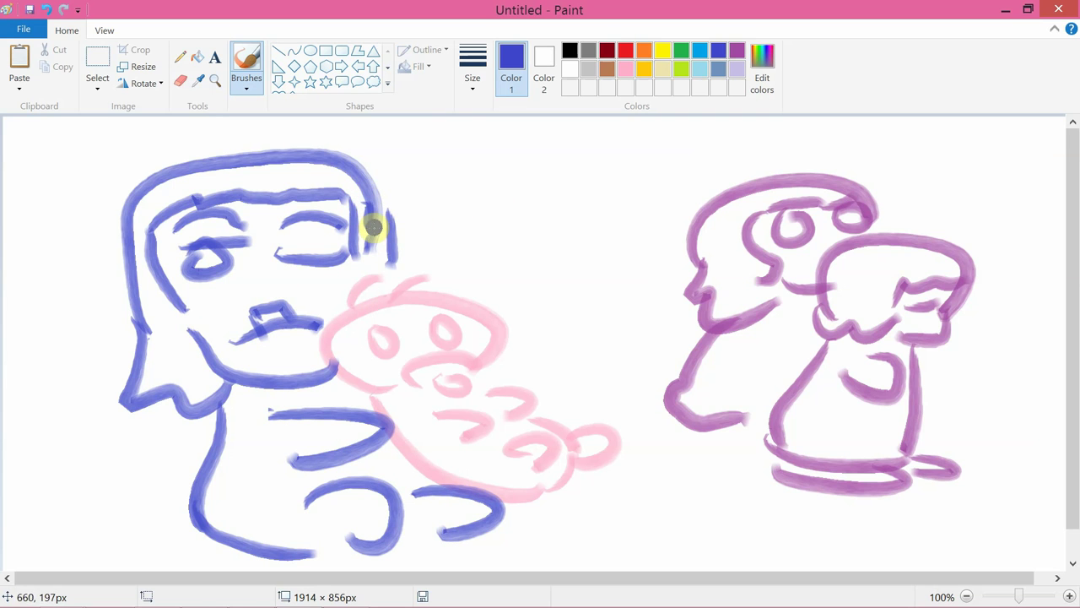
drag(373, 229, 377, 201)
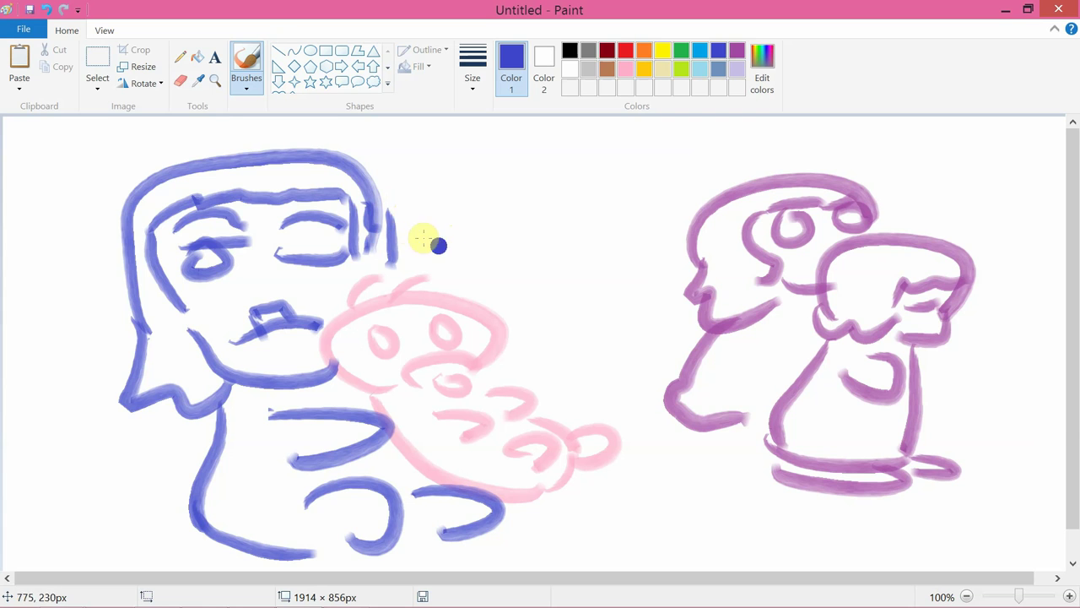
drag(173, 299, 185, 310)
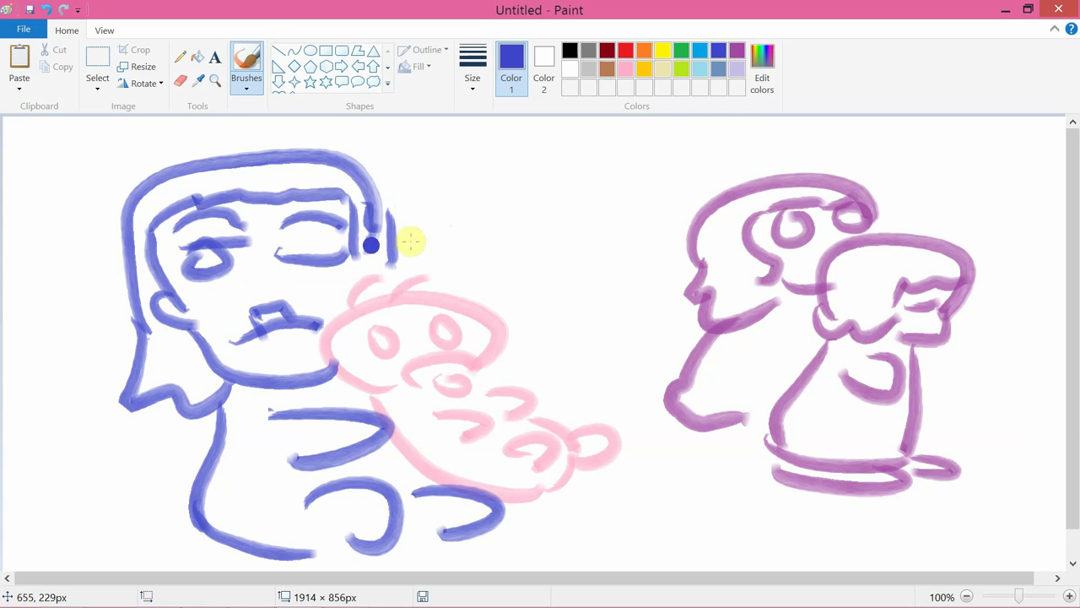
drag(358, 256, 397, 250)
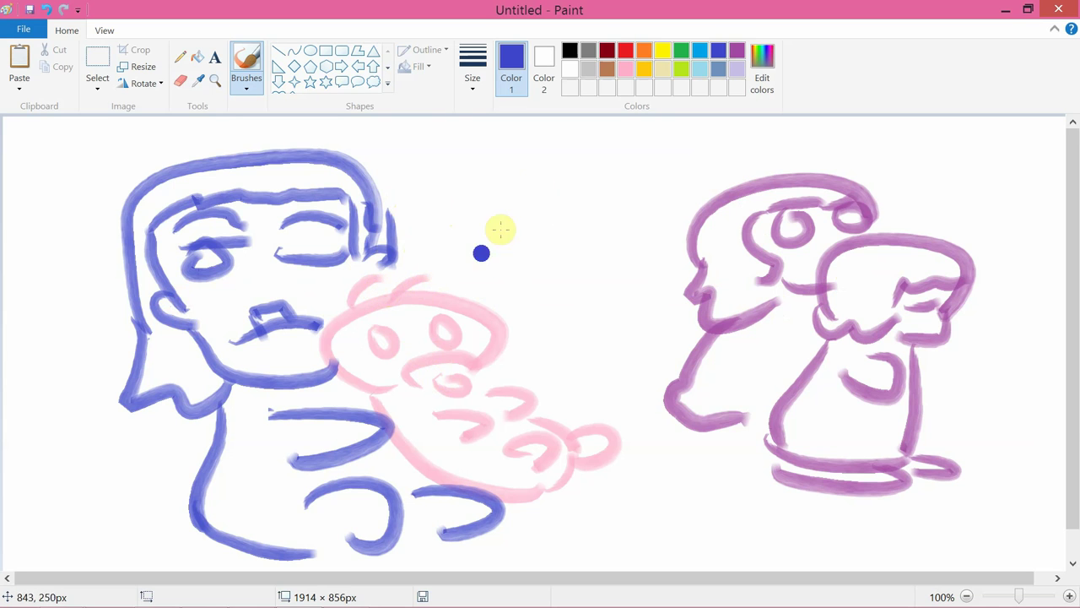
Brush five wavy orange streaks across the gap between the indigo figure and the purple pair
click(639, 53)
drag(455, 238, 595, 177)
drag(525, 270, 694, 221)
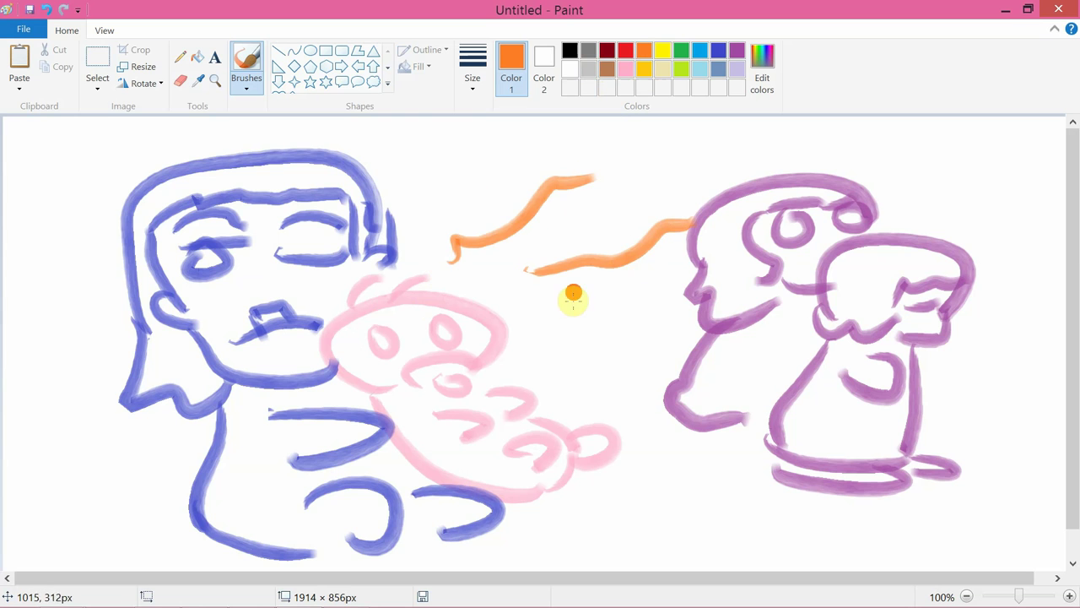
drag(573, 311, 668, 308)
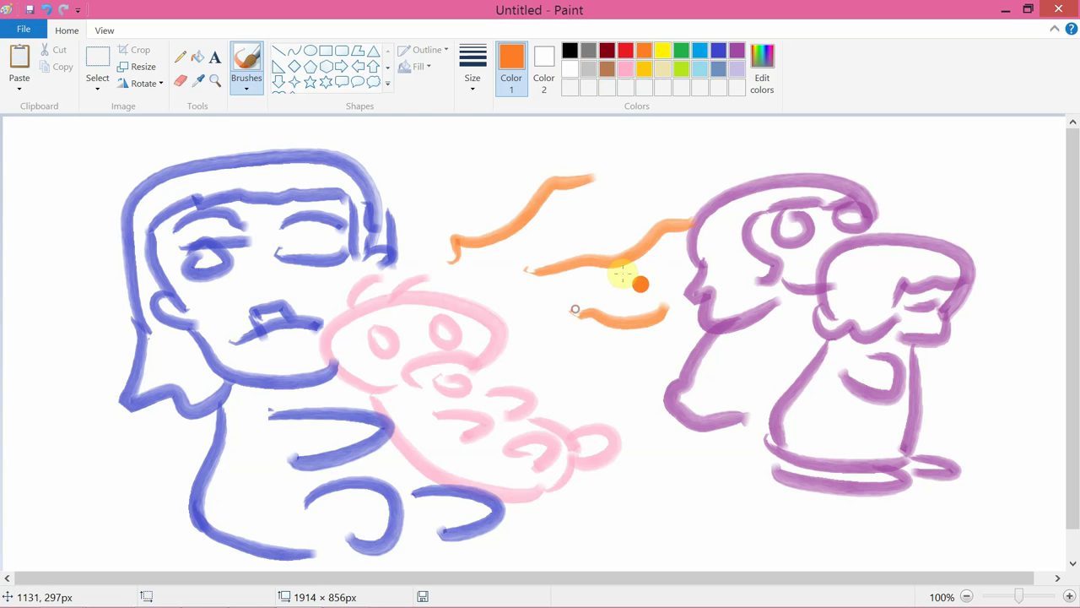
click(719, 49)
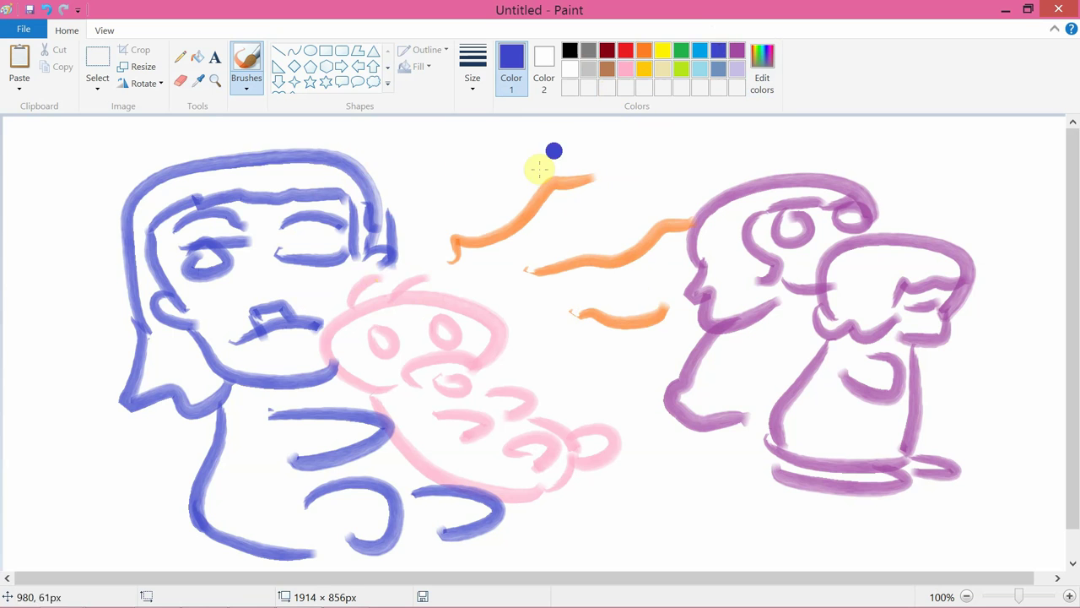
click(643, 55)
mouse_move(429, 231)
mouse_down()
mouse_move(440, 203)
mouse_move(477, 150)
mouse_up()
drag(589, 342, 679, 382)
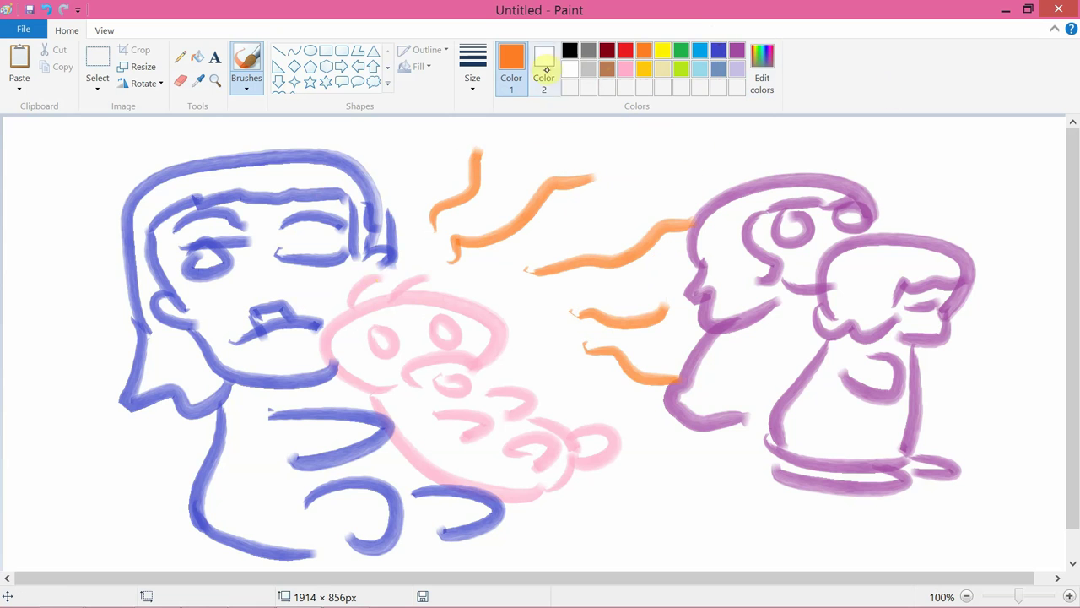
Wipe the canvas and brush a pink baby with a tufted round head, closed eyes and oval body
key(ctrl+a)
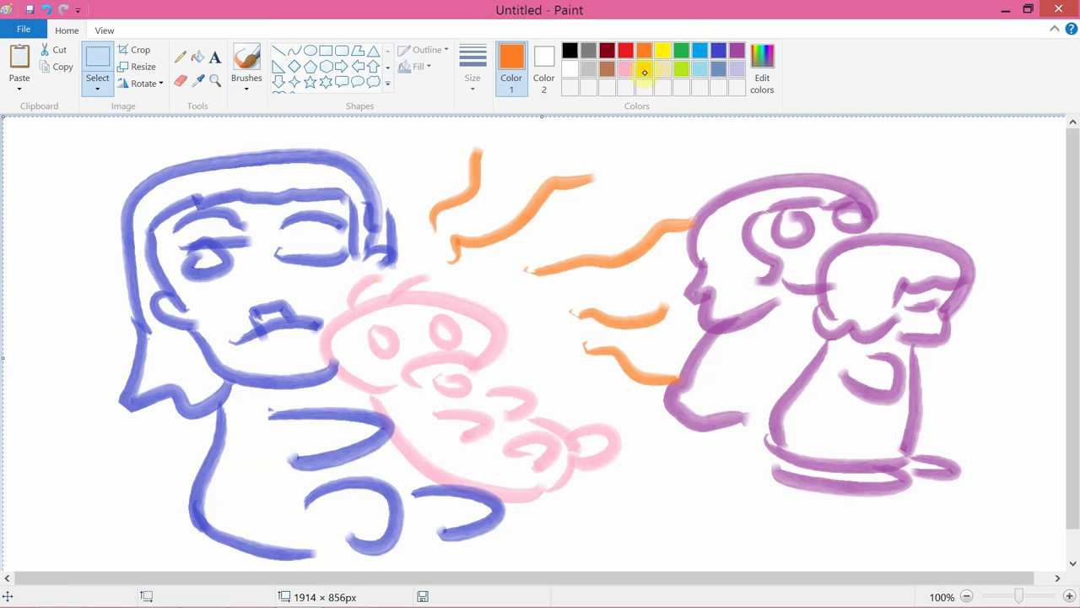
key(Delete)
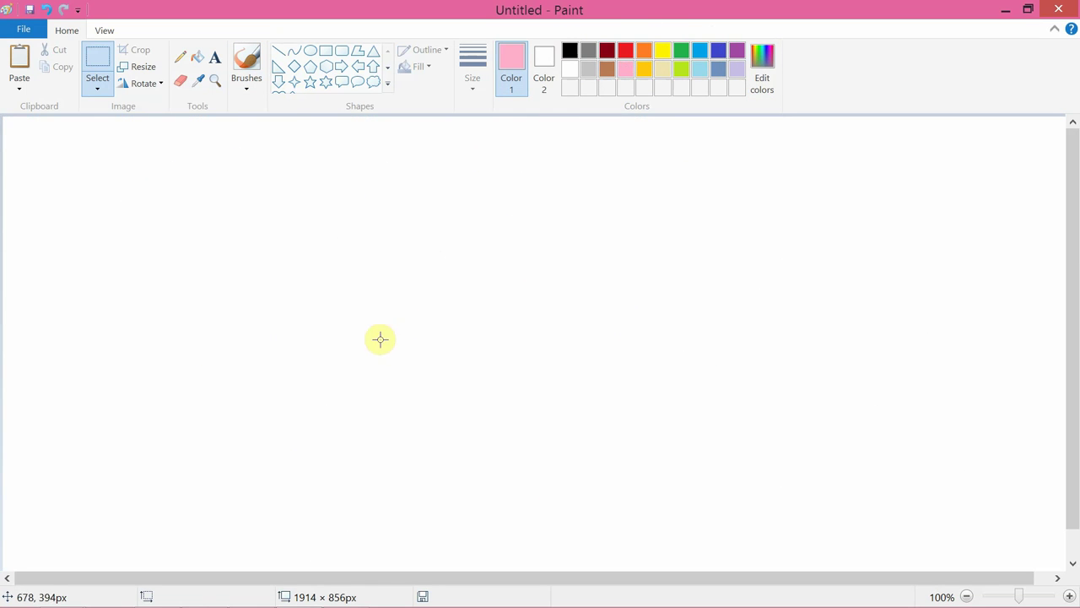
click(246, 64)
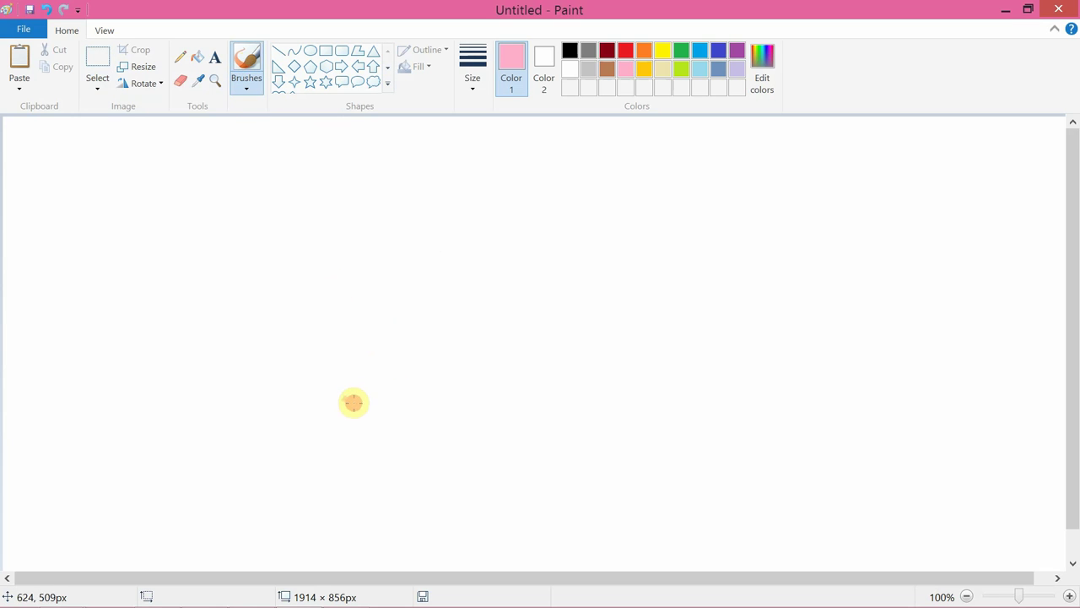
drag(350, 399, 440, 376)
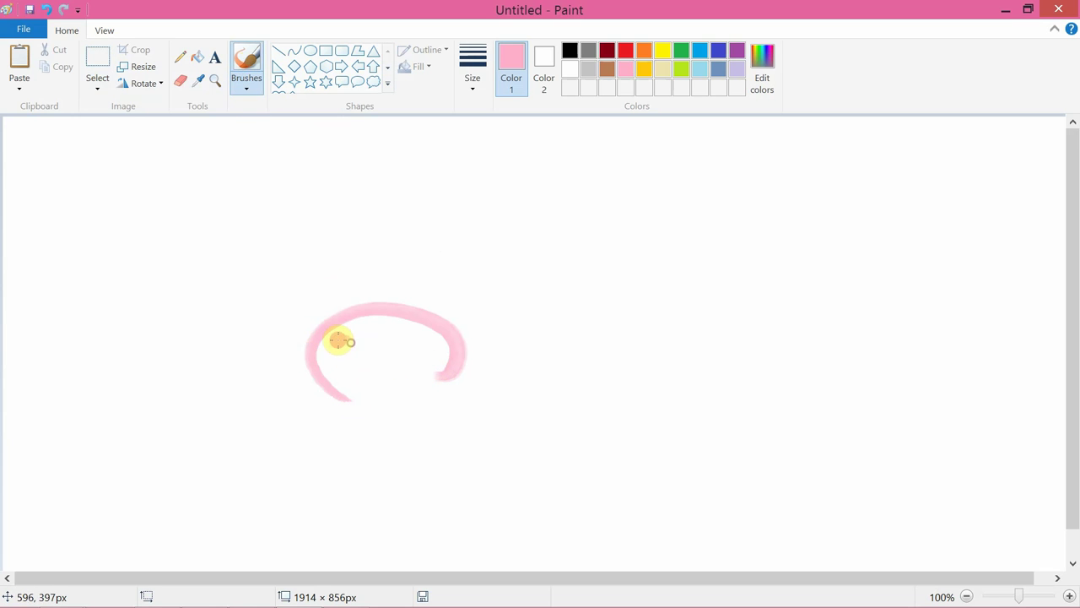
mouse_move(339, 341)
mouse_down()
mouse_move(403, 328)
mouse_move(374, 340)
mouse_move(354, 369)
mouse_move(435, 366)
mouse_move(374, 403)
mouse_move(430, 414)
mouse_up()
mouse_move(325, 319)
mouse_down()
mouse_move(366, 299)
mouse_move(443, 302)
mouse_up()
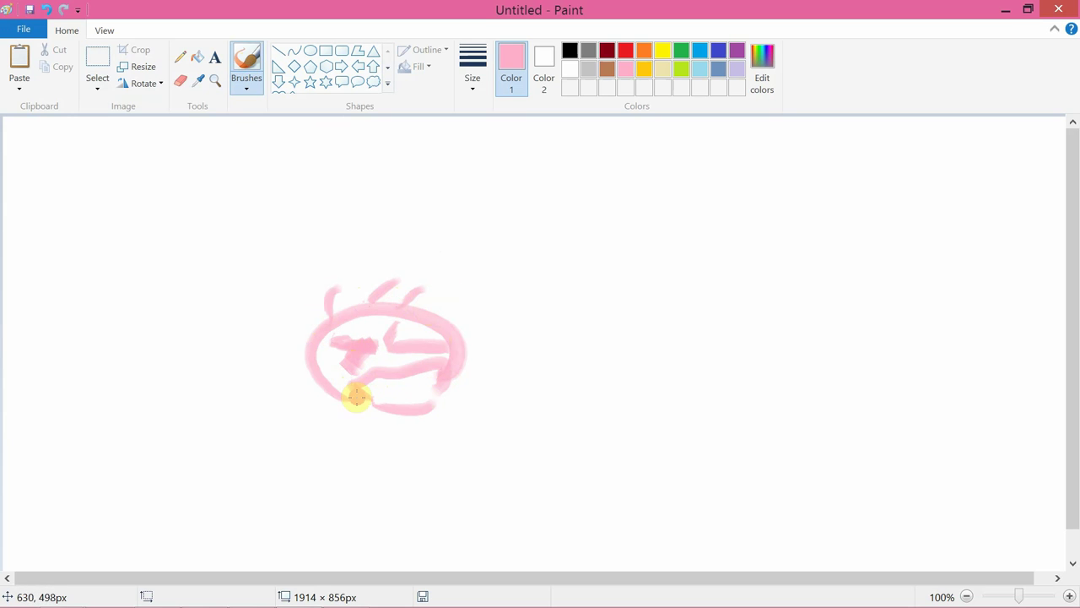
drag(357, 398, 530, 488)
mouse_move(460, 388)
mouse_down()
mouse_move(528, 414)
mouse_move(536, 462)
mouse_up()
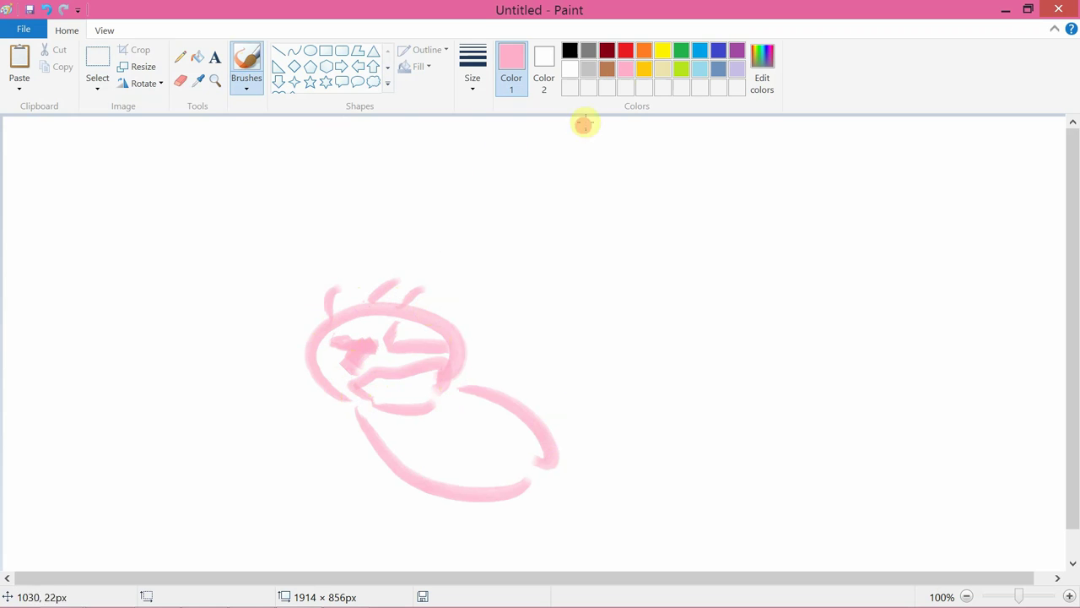
Paint an indigo creature with a large ear, jaw curve and short motion lines at right
click(717, 51)
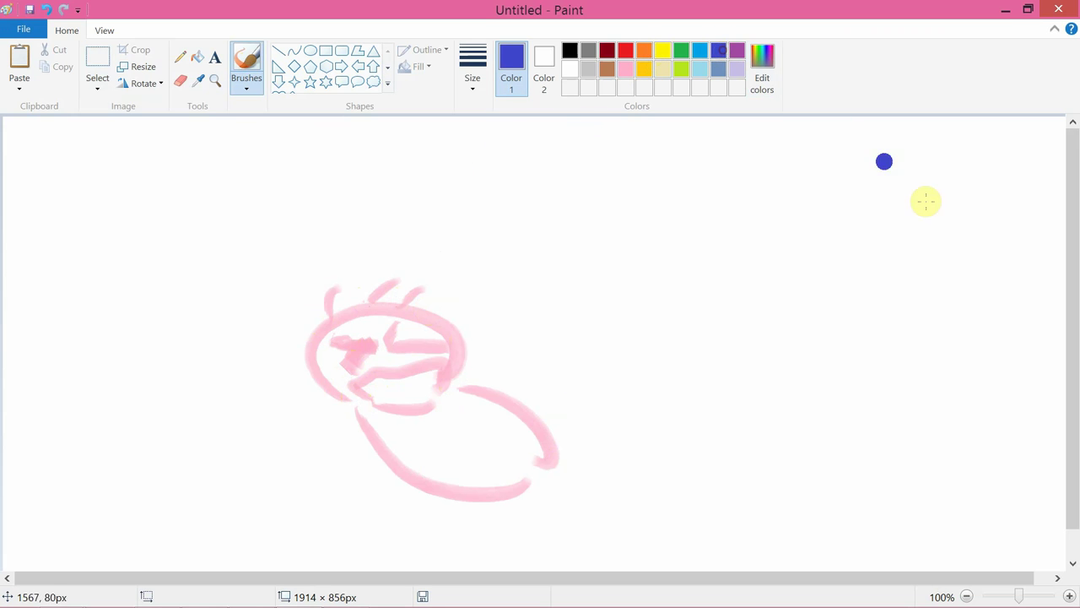
mouse_move(844, 224)
mouse_down()
mouse_move(880, 209)
mouse_move(827, 203)
mouse_move(778, 217)
mouse_move(813, 151)
mouse_move(848, 206)
mouse_move(770, 225)
mouse_move(758, 266)
mouse_move(651, 308)
mouse_move(670, 369)
mouse_move(722, 362)
mouse_move(800, 373)
mouse_move(900, 313)
mouse_up()
mouse_move(766, 238)
mouse_down()
mouse_move(754, 277)
mouse_move(769, 246)
mouse_up()
mouse_move(857, 272)
mouse_down()
mouse_move(948, 224)
mouse_move(859, 257)
mouse_up()
drag(944, 258, 948, 308)
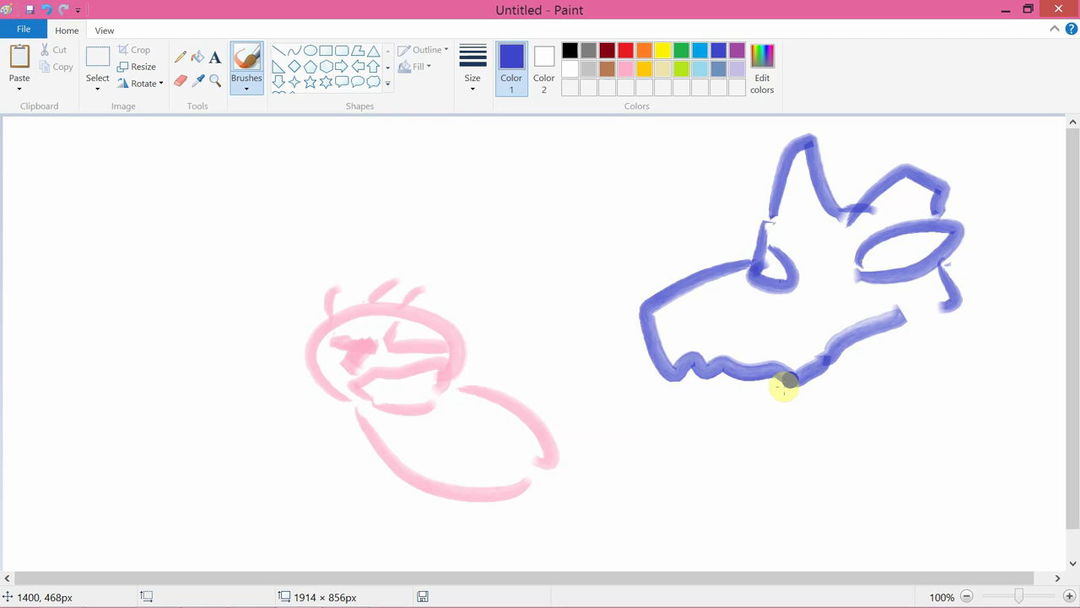
drag(748, 381, 884, 407)
mouse_move(656, 149)
mouse_down()
mouse_move(733, 156)
mouse_move(641, 183)
mouse_up()
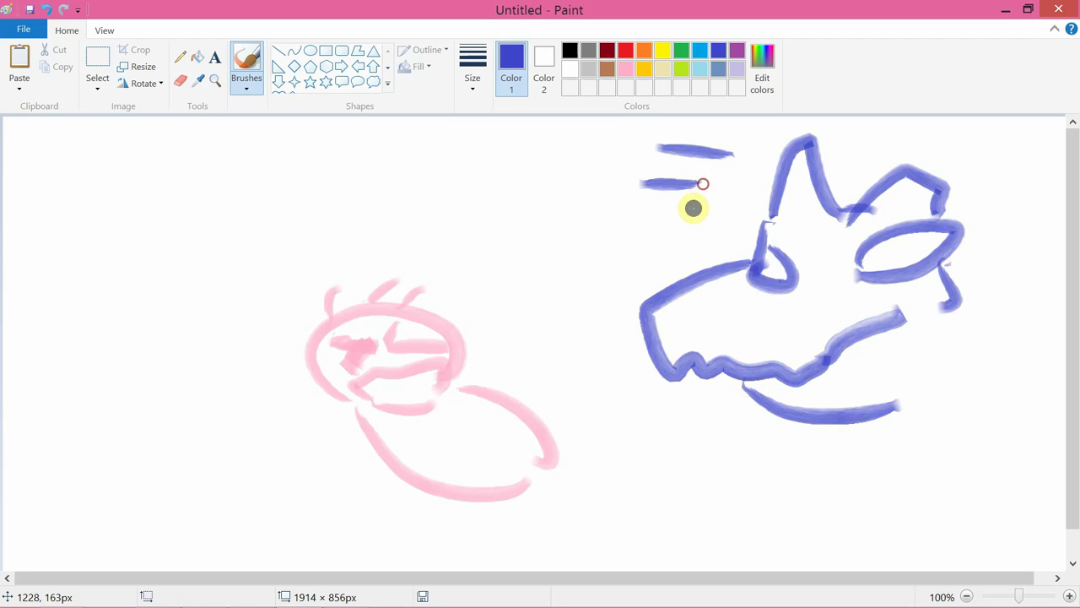
drag(692, 208, 609, 230)
drag(953, 288, 989, 378)
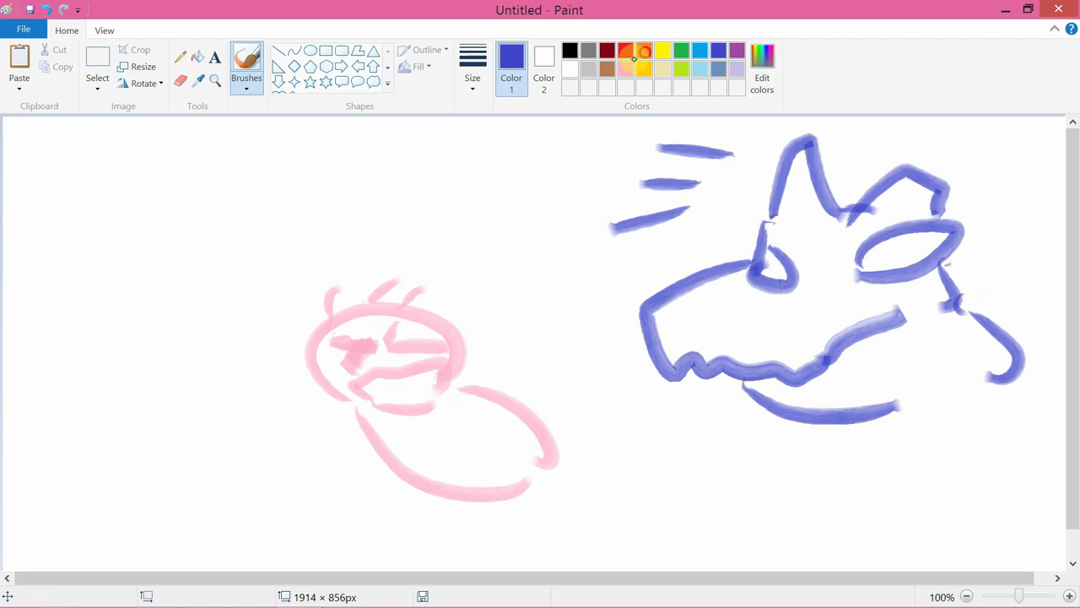
Add long orange streaks running from the baby toward the creature
click(641, 55)
drag(413, 239, 646, 128)
drag(485, 261, 692, 227)
mouse_move(330, 219)
mouse_down()
mouse_move(330, 236)
mouse_move(422, 130)
mouse_up()
drag(501, 316, 699, 373)
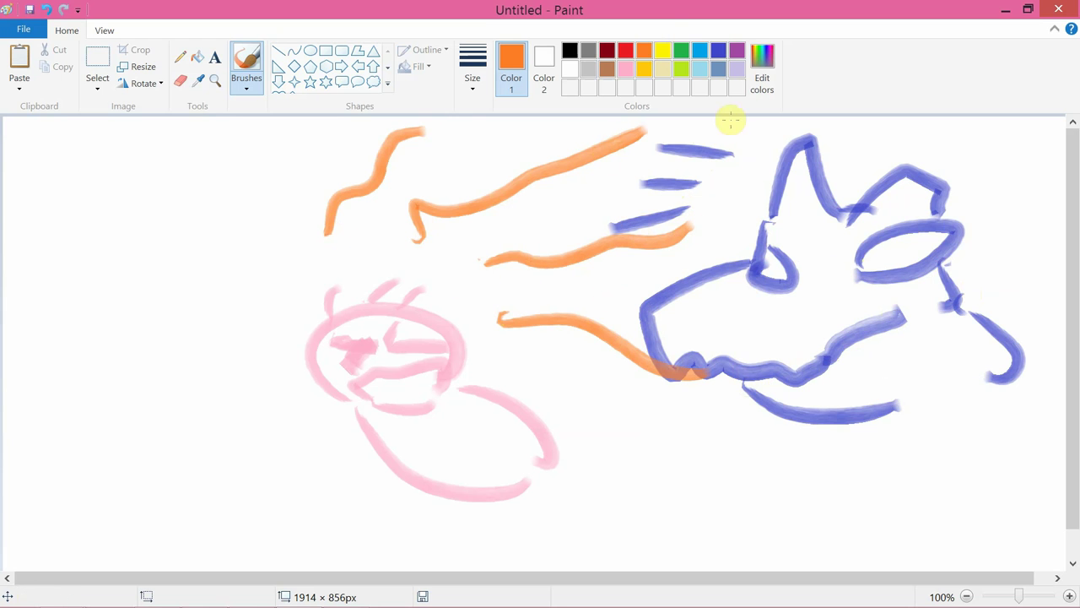
Brush indigo hooked strokes and a G-shaped loop under the creature as curled legs
click(715, 52)
mouse_move(780, 416)
mouse_down()
mouse_move(757, 467)
mouse_move(799, 464)
mouse_up()
mouse_move(891, 430)
mouse_down()
mouse_move(935, 494)
mouse_move(1065, 530)
mouse_up()
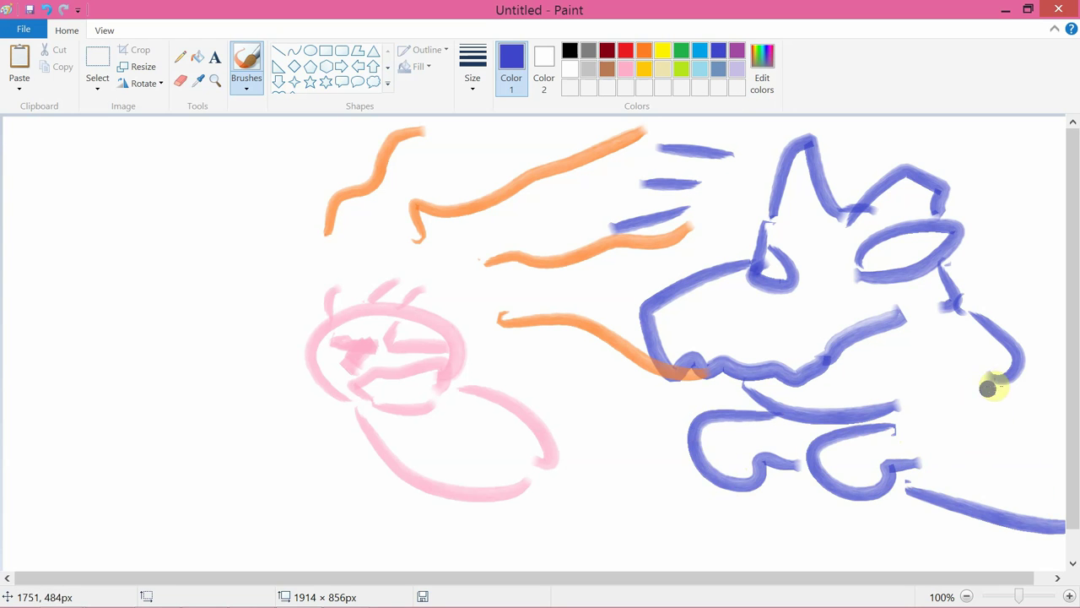
drag(990, 380, 1077, 397)
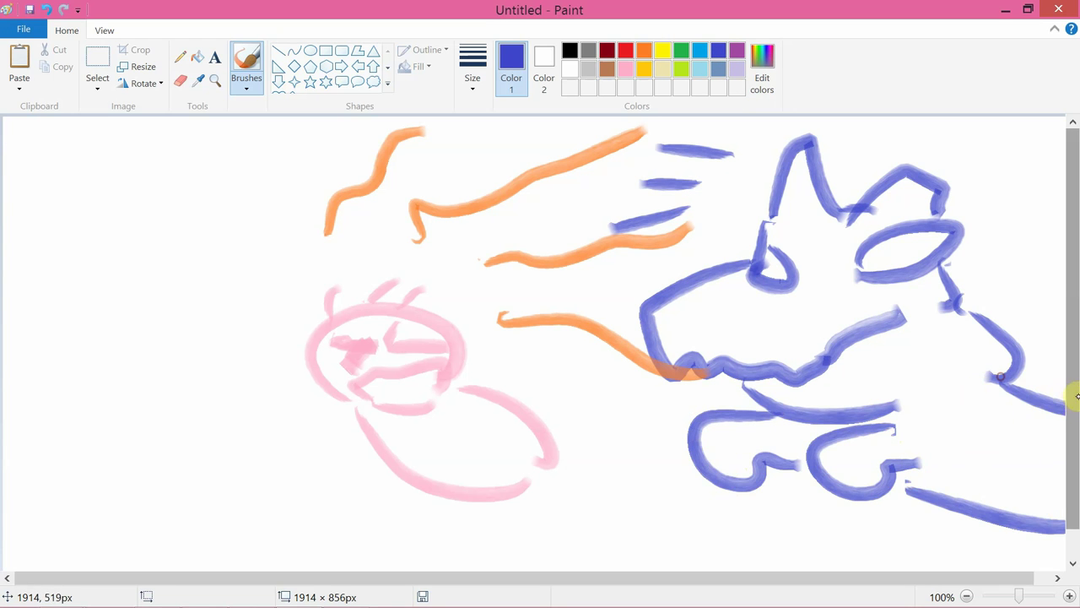
Paint green loops and long leg strokes across the orange lines in the middle
click(683, 52)
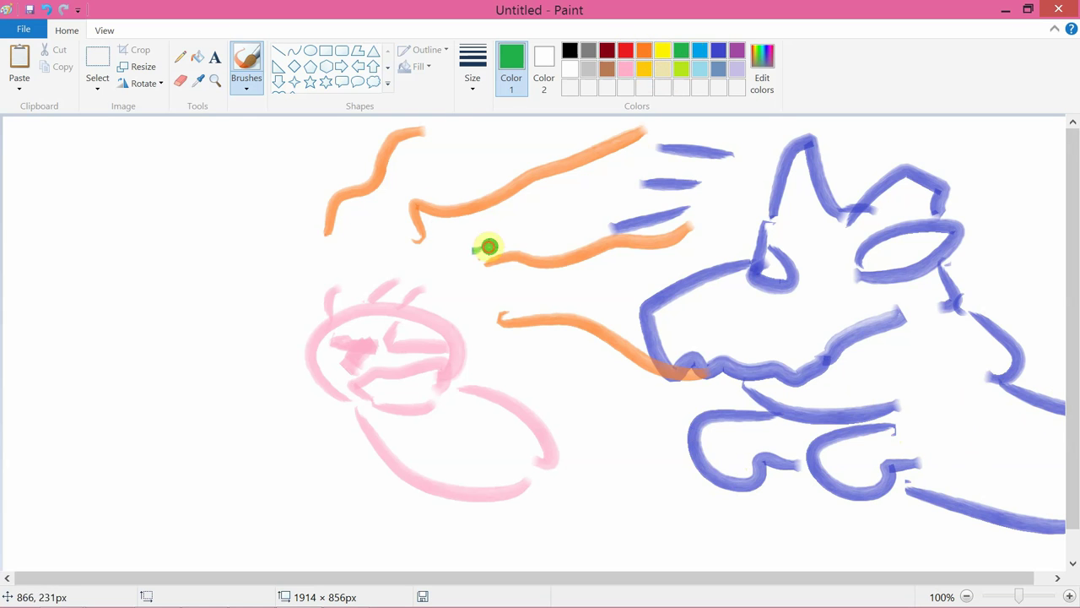
mouse_move(485, 246)
mouse_down()
mouse_move(561, 248)
mouse_move(547, 398)
mouse_up()
drag(540, 257, 654, 411)
mouse_move(513, 386)
mouse_down()
mouse_move(566, 382)
mouse_move(554, 392)
mouse_move(608, 522)
mouse_move(632, 531)
mouse_up()
mouse_move(628, 352)
mouse_down()
mouse_move(609, 411)
mouse_move(742, 546)
mouse_up()
mouse_move(583, 262)
mouse_down()
mouse_move(617, 318)
mouse_move(731, 439)
mouse_up()
Brush green arched figures with downward limb strokes at the left and over the pink circle
drag(256, 222, 370, 233)
drag(226, 245, 242, 392)
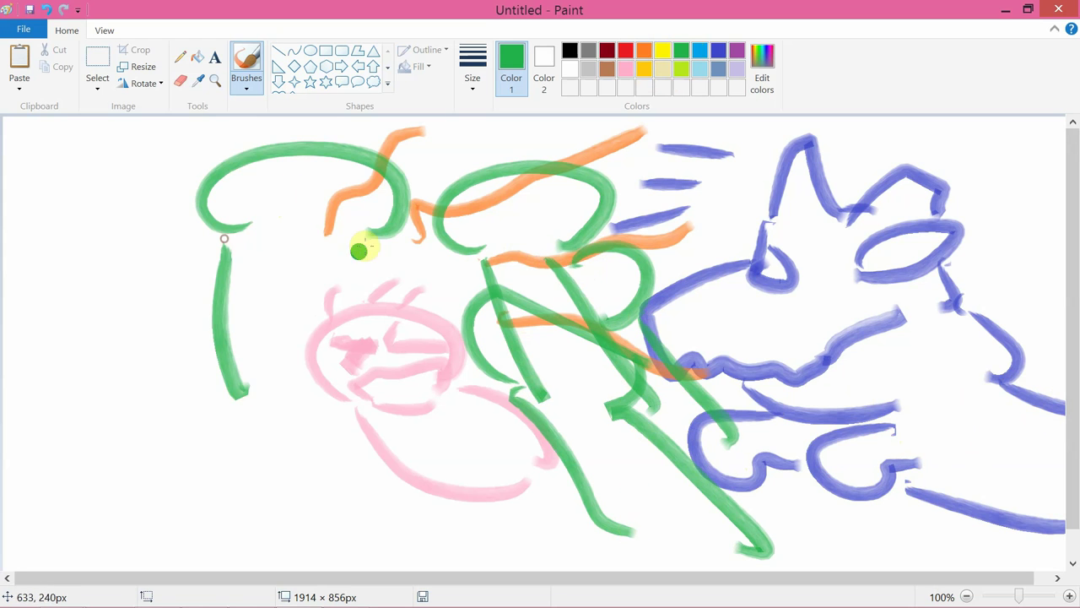
drag(363, 246, 369, 342)
mouse_move(49, 361)
mouse_down()
mouse_move(146, 375)
mouse_move(67, 436)
mouse_move(97, 527)
mouse_up()
drag(157, 388, 249, 547)
mouse_move(216, 437)
mouse_down()
mouse_move(390, 441)
mouse_move(348, 500)
mouse_move(422, 544)
mouse_up()
drag(229, 463, 267, 543)
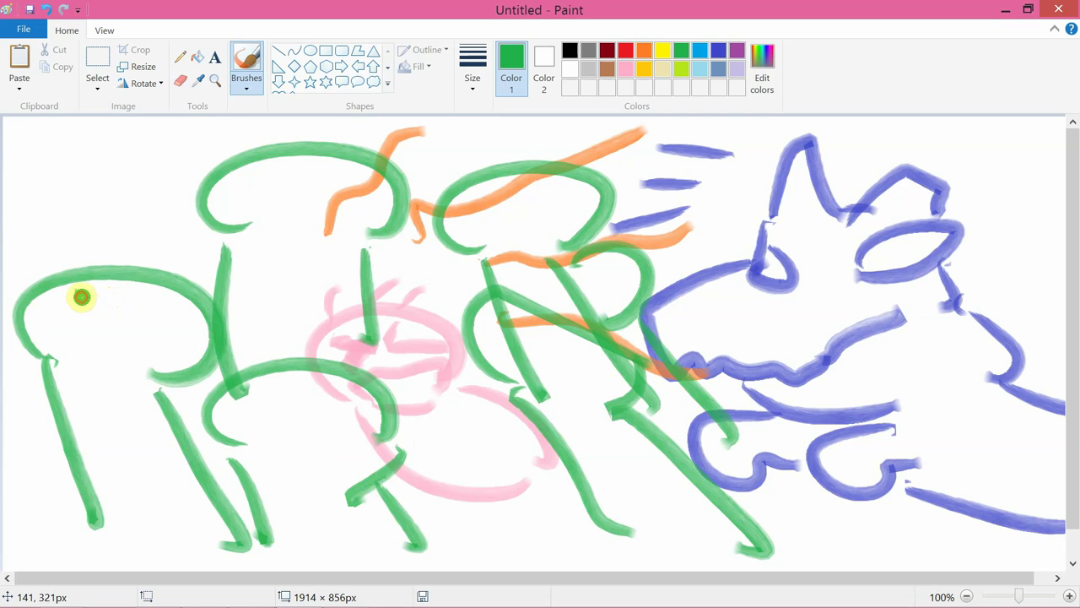
Paint green > and < squinting eye marks inside the arches
drag(81, 296, 85, 333)
drag(201, 297, 200, 323)
drag(248, 188, 267, 221)
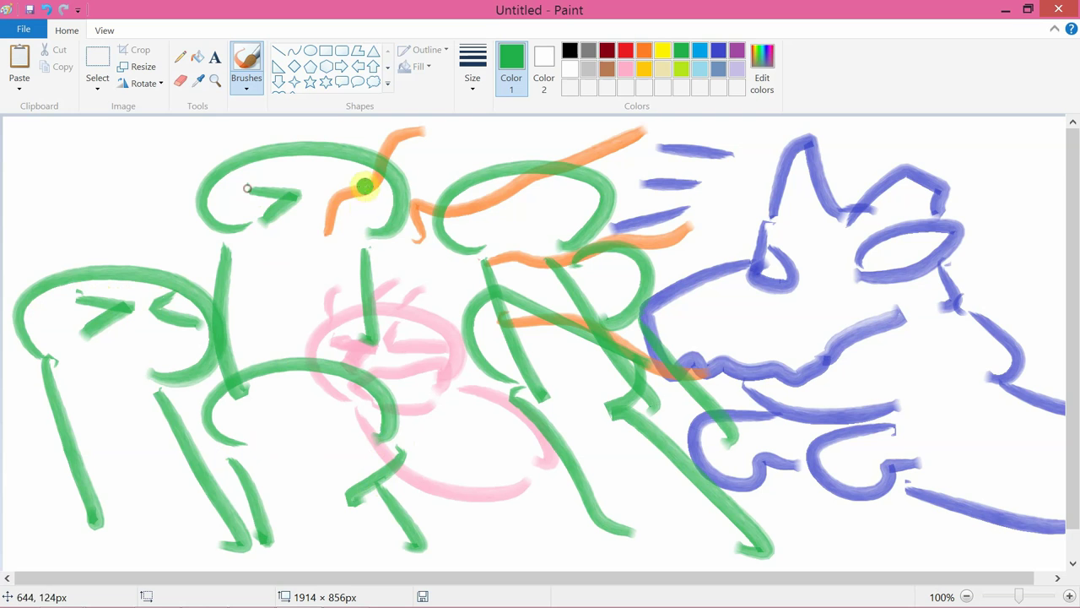
drag(364, 187, 378, 213)
mouse_move(476, 190)
mouse_down()
mouse_move(516, 193)
mouse_move(489, 230)
mouse_up()
mouse_move(573, 187)
mouse_down()
mouse_move(552, 203)
mouse_move(577, 215)
mouse_up()
Add more green squinting eyes and small strokes in the right arch and pink circle
click(546, 331)
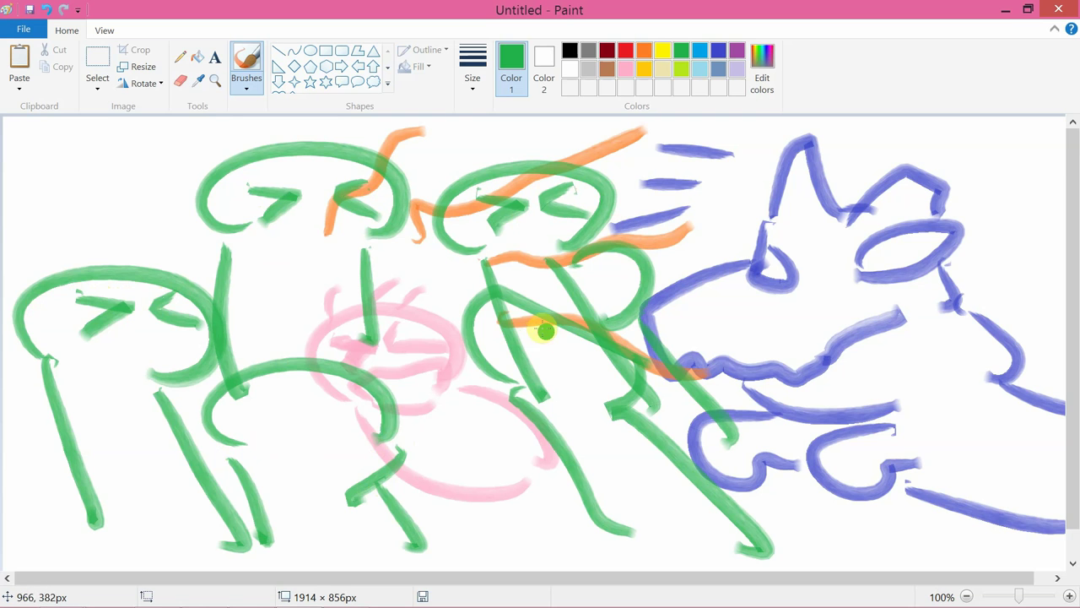
drag(546, 332, 563, 368)
mouse_move(314, 388)
mouse_down()
mouse_move(371, 405)
mouse_move(348, 435)
mouse_up()
click(296, 361)
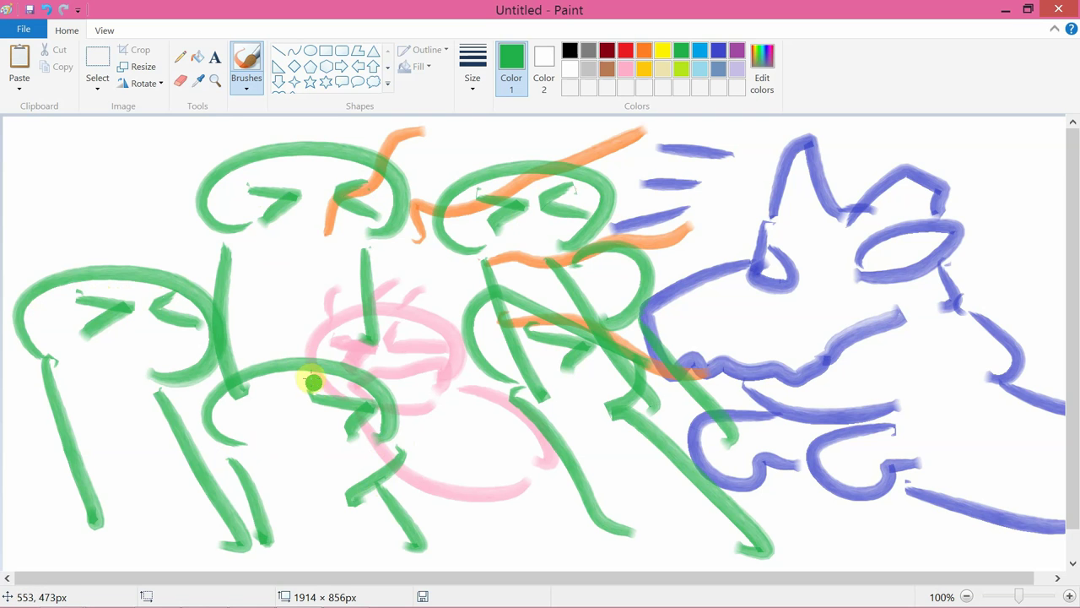
drag(312, 380, 371, 395)
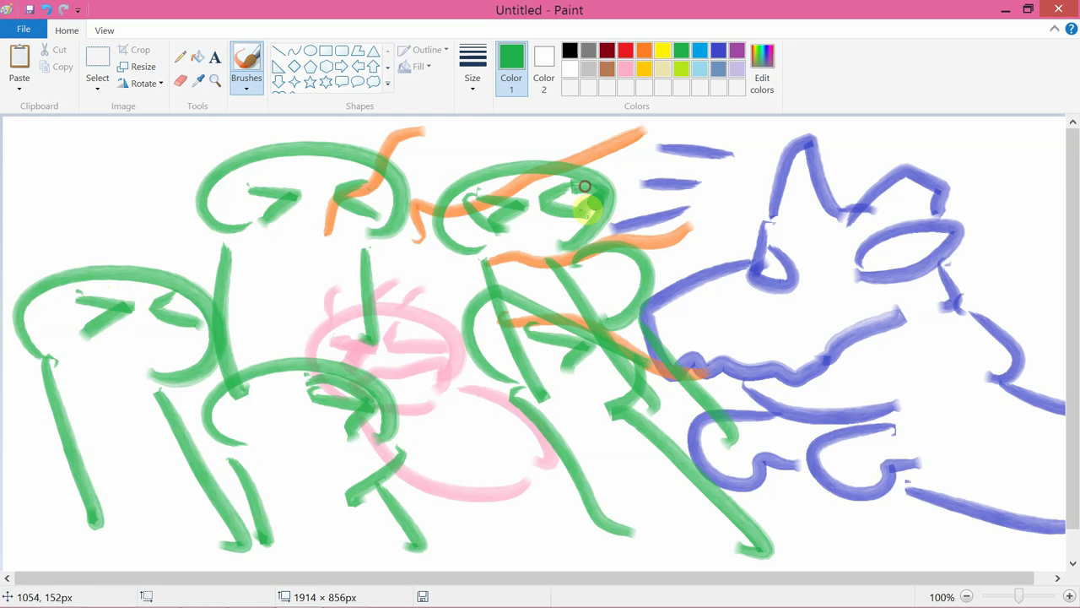
mouse_move(571, 326)
mouse_down()
mouse_move(566, 365)
mouse_move(591, 372)
mouse_up()
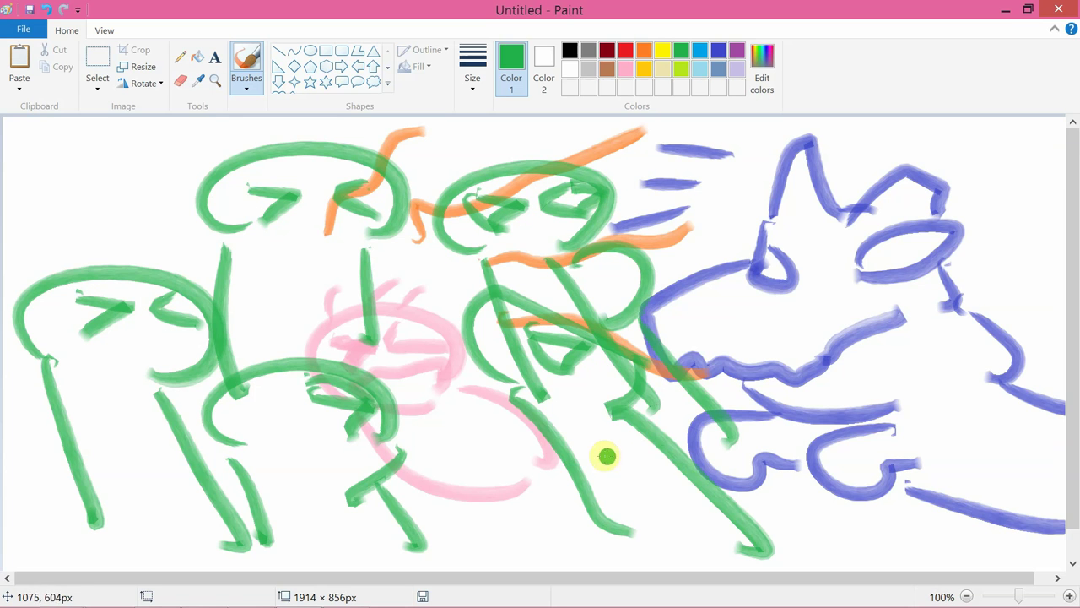
drag(607, 456, 633, 493)
drag(263, 269, 270, 295)
mouse_move(339, 261)
mouse_down()
mouse_move(363, 259)
mouse_move(356, 291)
mouse_up()
drag(108, 401, 173, 423)
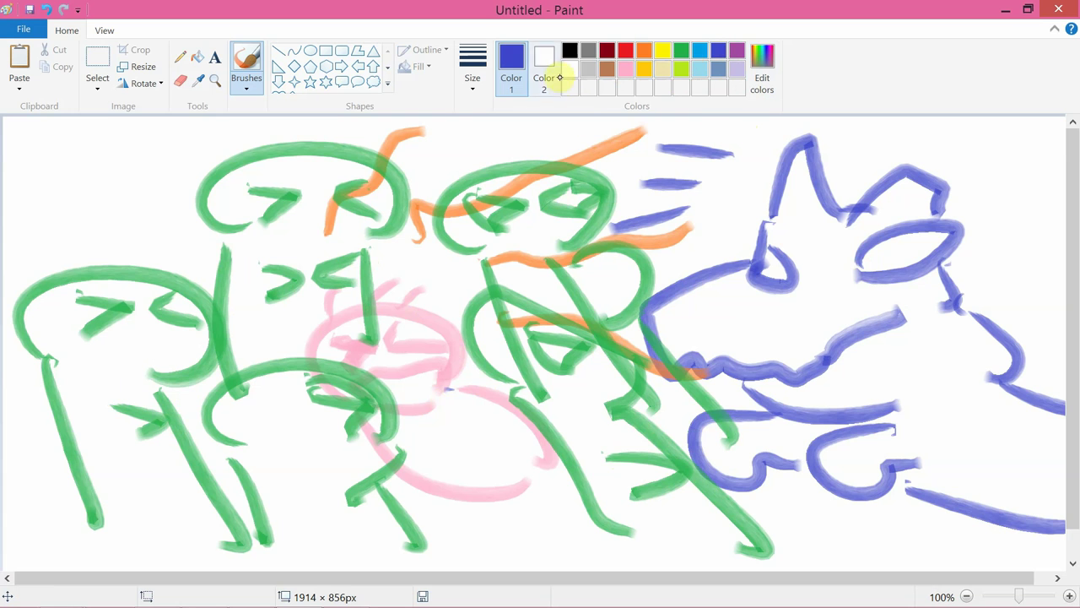
Scribble a green A, vertical lines, a loop and an arrow over the blue creature
click(683, 50)
mouse_move(596, 523)
mouse_down()
mouse_move(647, 430)
mouse_move(668, 475)
mouse_move(688, 485)
mouse_up()
drag(705, 268, 699, 518)
drag(723, 295, 714, 481)
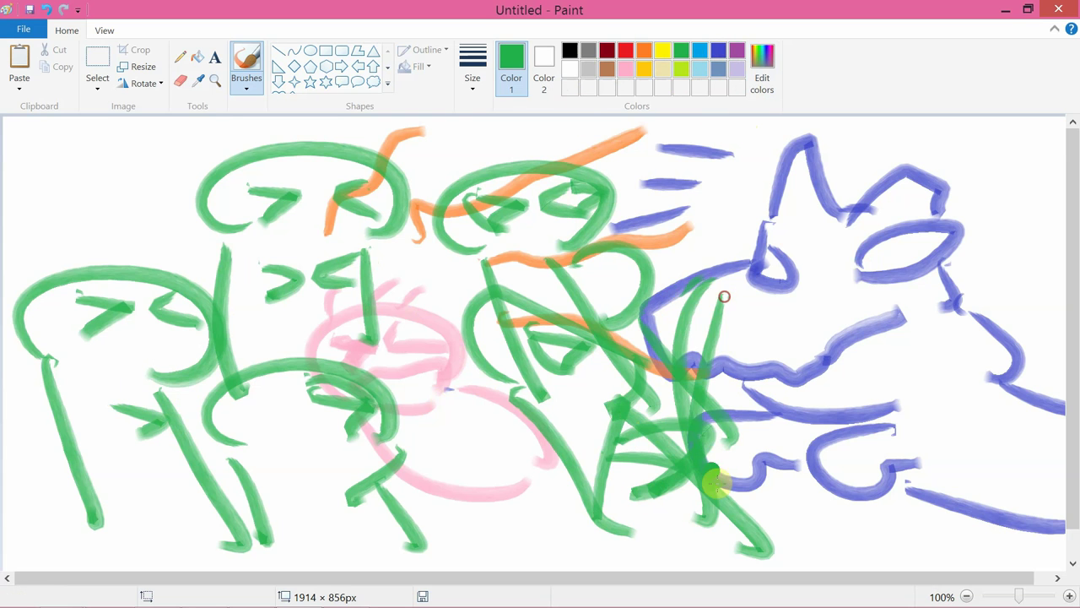
drag(639, 270, 727, 447)
mouse_move(645, 363)
mouse_down()
mouse_move(890, 314)
mouse_move(897, 367)
mouse_up()
drag(894, 308, 938, 301)
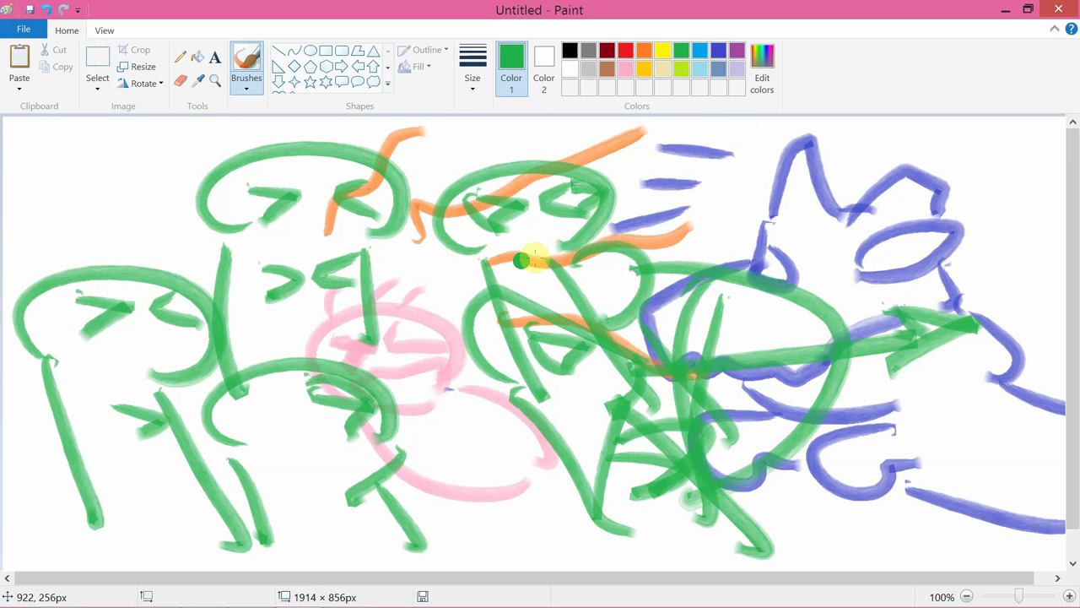
mouse_move(518, 253)
mouse_down()
mouse_move(598, 289)
mouse_move(616, 251)
mouse_move(590, 205)
mouse_move(675, 242)
mouse_move(591, 241)
mouse_move(760, 249)
mouse_up()
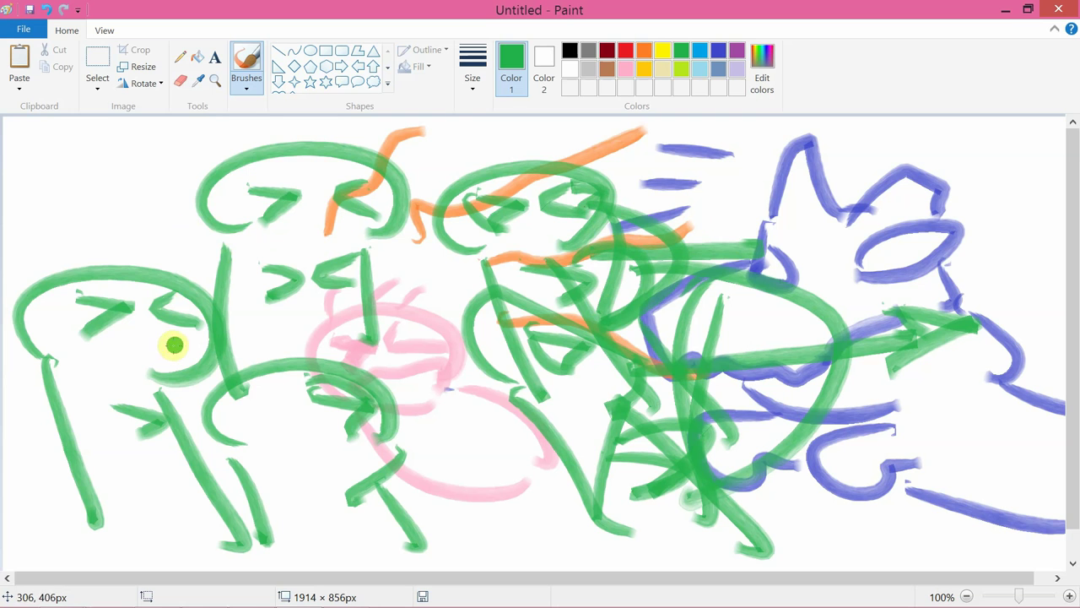
Brush a green vertical line and peaked shape on the left figure
drag(176, 236, 191, 342)
mouse_move(164, 267)
mouse_down()
mouse_move(176, 437)
mouse_move(121, 234)
mouse_move(149, 157)
mouse_move(246, 269)
mouse_up()
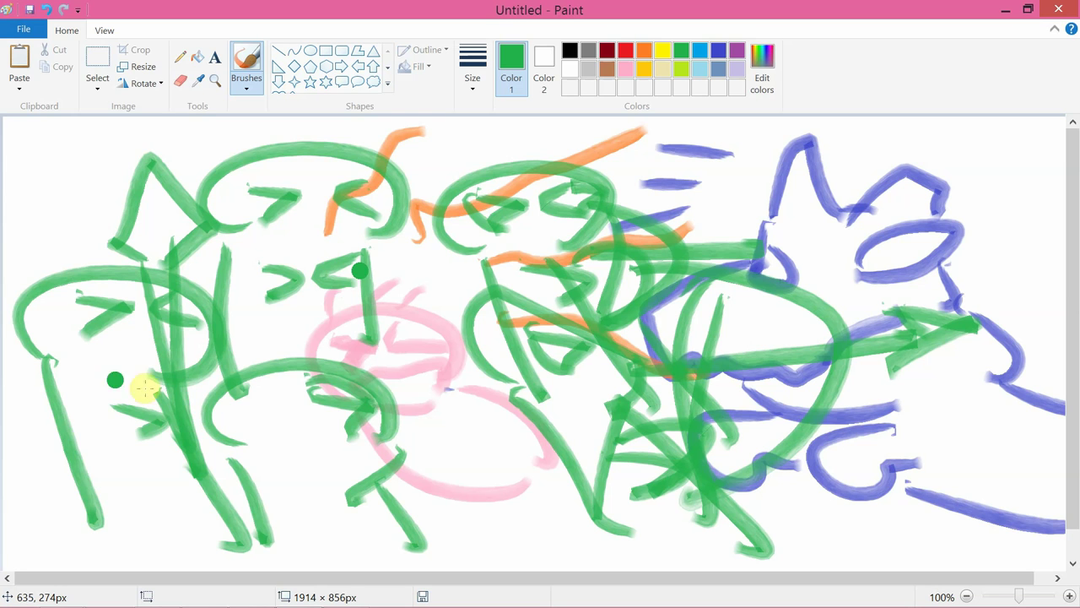
click(400, 440)
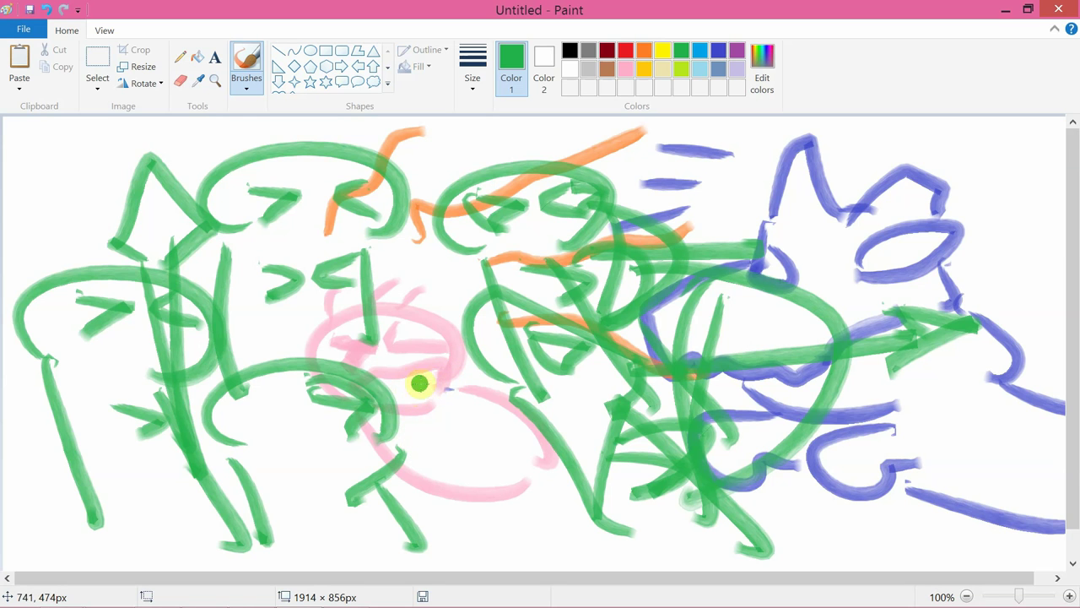
Add a last short green stroke, then clear the whole canvas with Ctrl+A and Delete
drag(452, 379, 428, 385)
key(ctrl+a)
key(Delete)
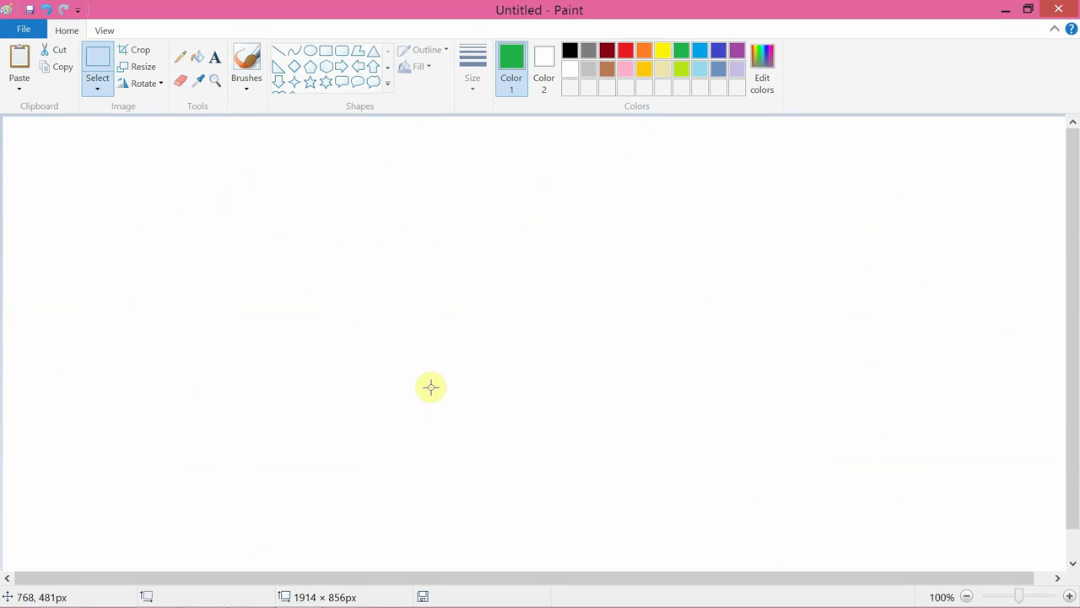
Brush a pink baby with round head, neck, body loop, two squinting eyes and three hairs
click(257, 78)
drag(236, 360, 319, 317)
drag(221, 363, 283, 482)
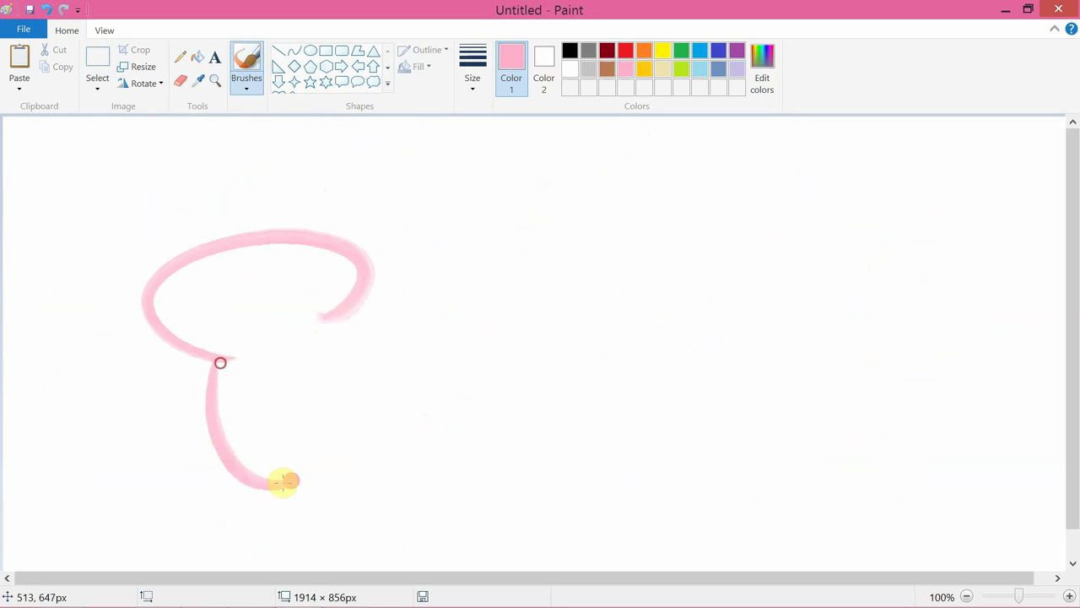
mouse_move(295, 337)
mouse_down()
mouse_move(369, 480)
mouse_move(295, 488)
mouse_up()
drag(178, 279, 197, 313)
mouse_move(313, 256)
mouse_down()
mouse_move(301, 289)
mouse_move(336, 296)
mouse_up()
drag(218, 344, 314, 338)
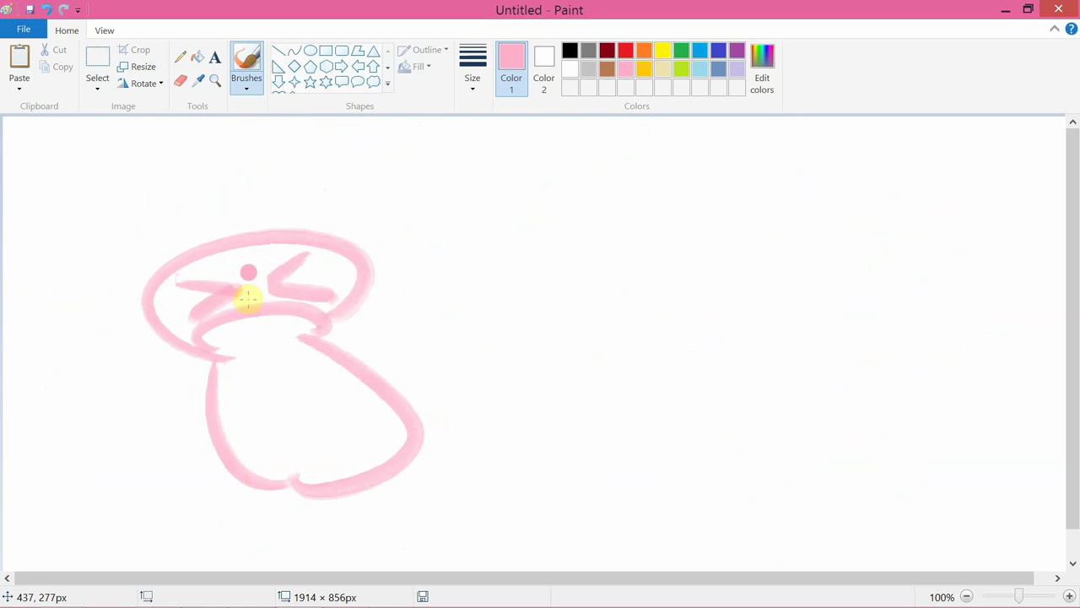
drag(192, 206, 211, 244)
drag(242, 202, 245, 236)
drag(295, 188, 294, 228)
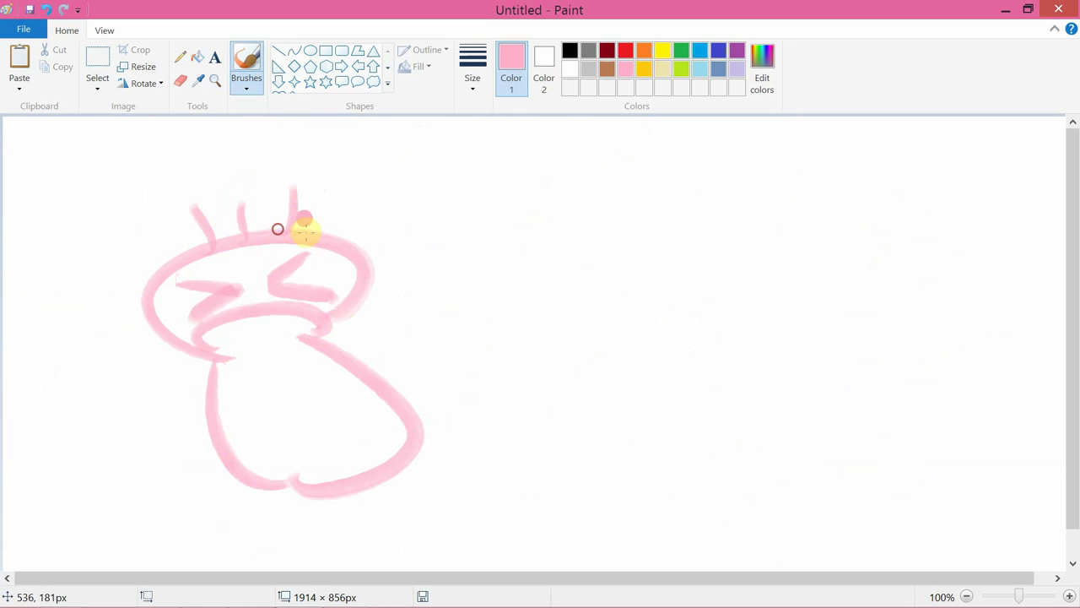
Brush the orange word WORKS across the top of the canvas
click(646, 52)
mouse_move(412, 173)
mouse_down()
mouse_move(473, 179)
mouse_move(512, 165)
mouse_up()
drag(563, 162, 637, 190)
drag(652, 150, 649, 202)
drag(719, 140, 734, 181)
drag(799, 133, 728, 184)
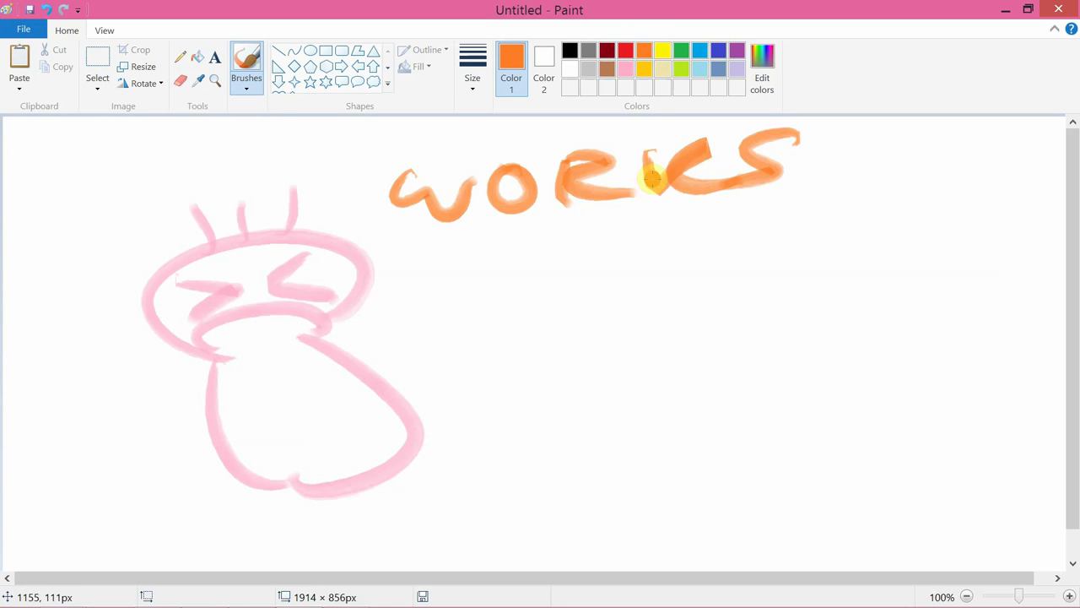
mouse_move(654, 178)
mouse_down()
mouse_move(687, 184)
mouse_move(631, 198)
mouse_up()
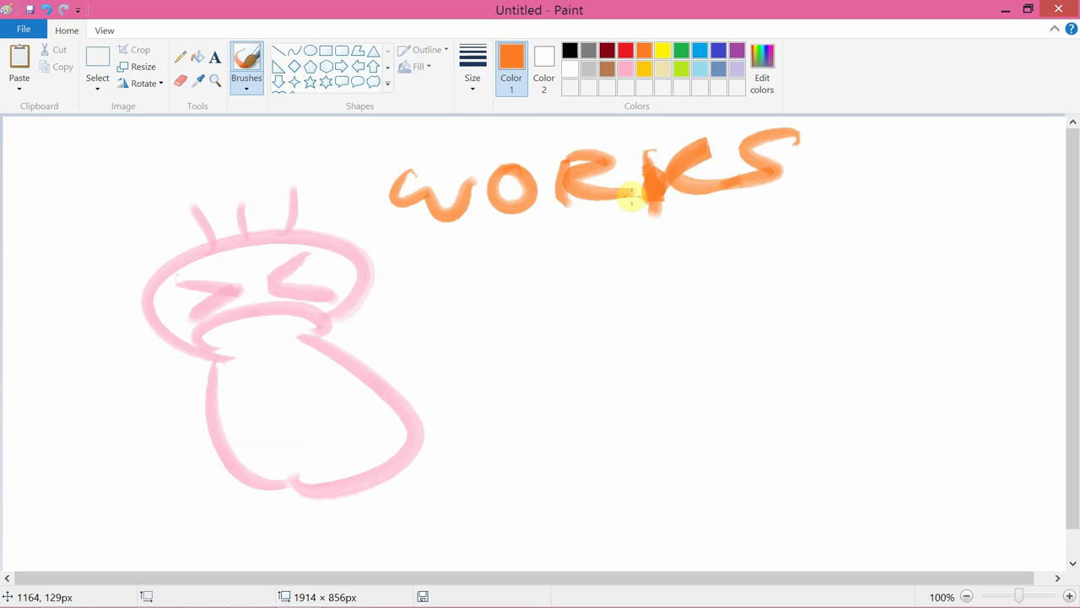
Paint three wavy gold lines beside WORKS and flowing right from the baby
click(643, 70)
mouse_move(328, 194)
mouse_down()
mouse_move(323, 186)
mouse_move(477, 142)
mouse_up()
drag(403, 257, 700, 261)
drag(397, 308, 688, 376)
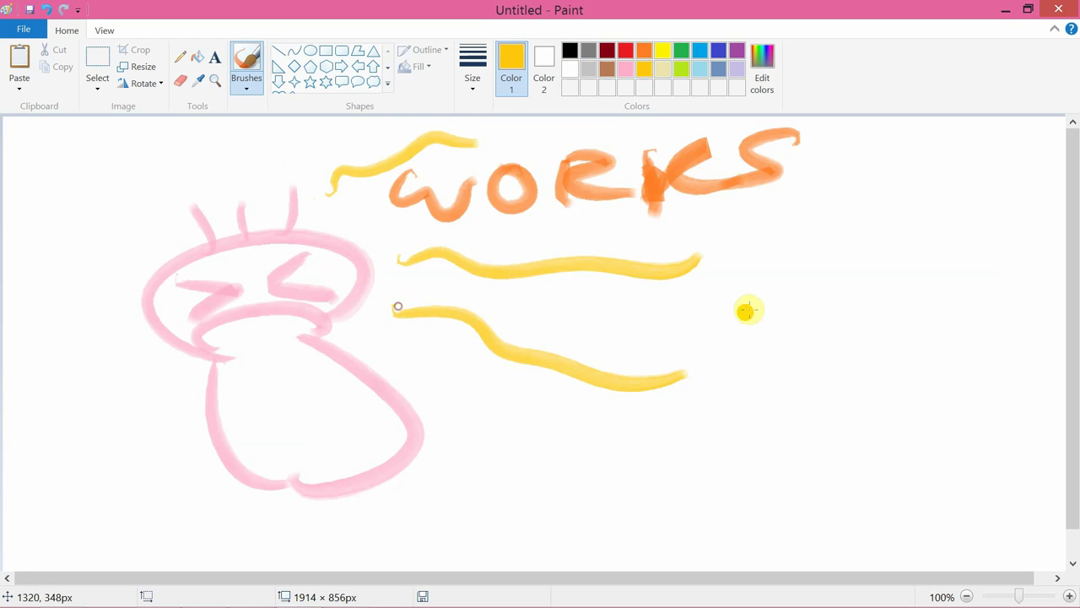
click(626, 52)
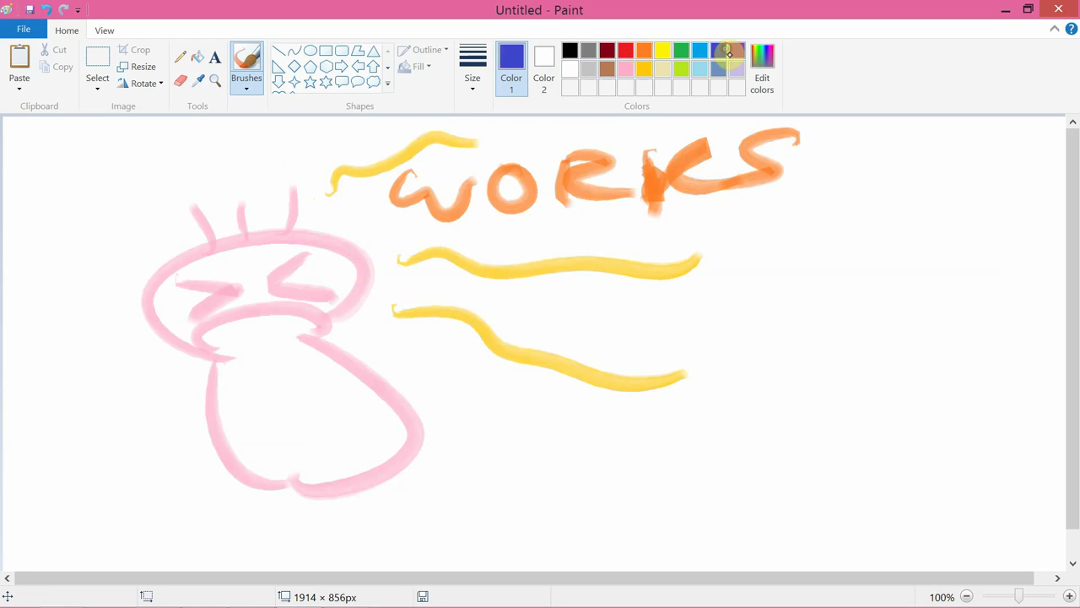
Brush red 'PROS +' to the right of the upper yellow wave
click(625, 52)
mouse_move(739, 246)
mouse_down()
mouse_move(742, 314)
mouse_move(745, 275)
mouse_up()
drag(799, 252, 873, 293)
drag(881, 257, 878, 256)
mouse_move(954, 238)
mouse_down()
mouse_move(940, 242)
mouse_move(927, 286)
mouse_up()
drag(1004, 248, 1053, 238)
drag(1019, 225, 1021, 276)
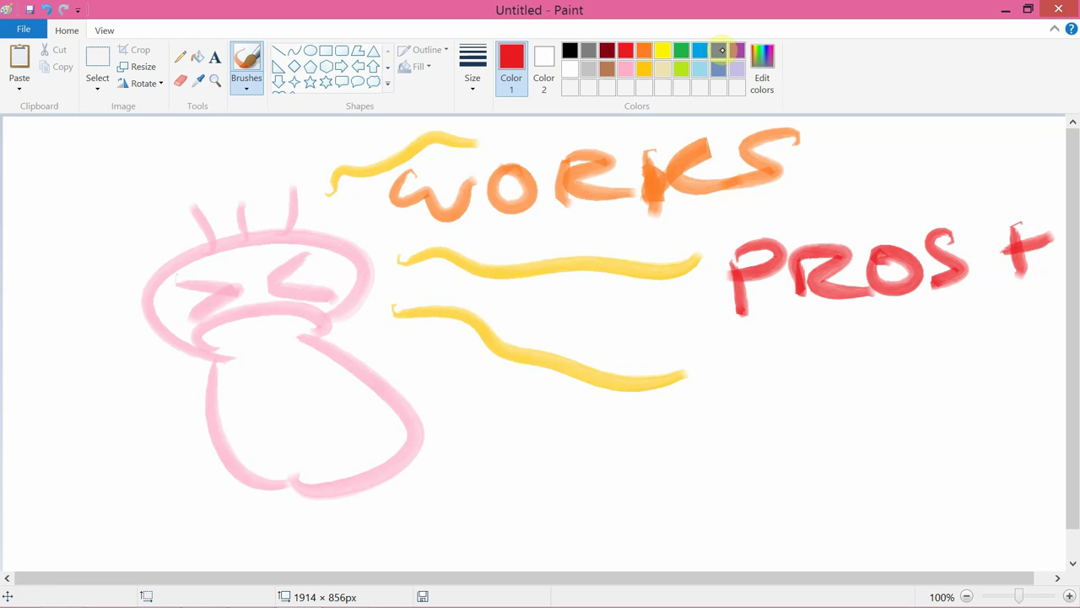
Brush indigo 'CONS -' below the lower yellow wave
click(721, 51)
mouse_move(745, 420)
mouse_down()
mouse_move(707, 450)
mouse_move(747, 469)
mouse_up()
drag(802, 417, 806, 427)
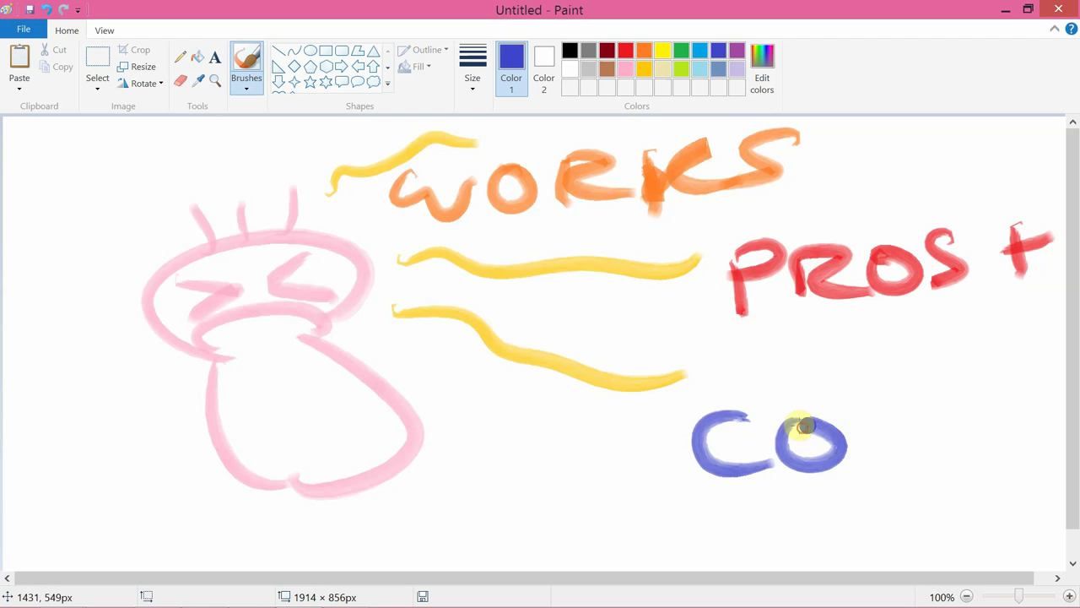
mouse_move(861, 460)
mouse_down()
mouse_move(920, 442)
mouse_move(938, 412)
mouse_move(963, 448)
mouse_up()
drag(1013, 422, 1065, 408)
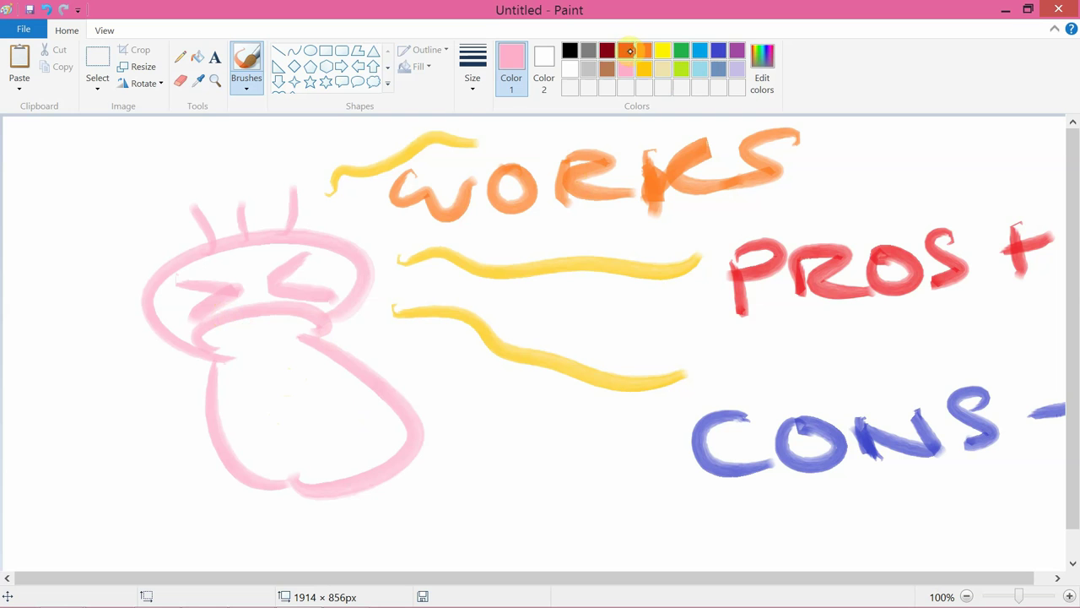
click(629, 52)
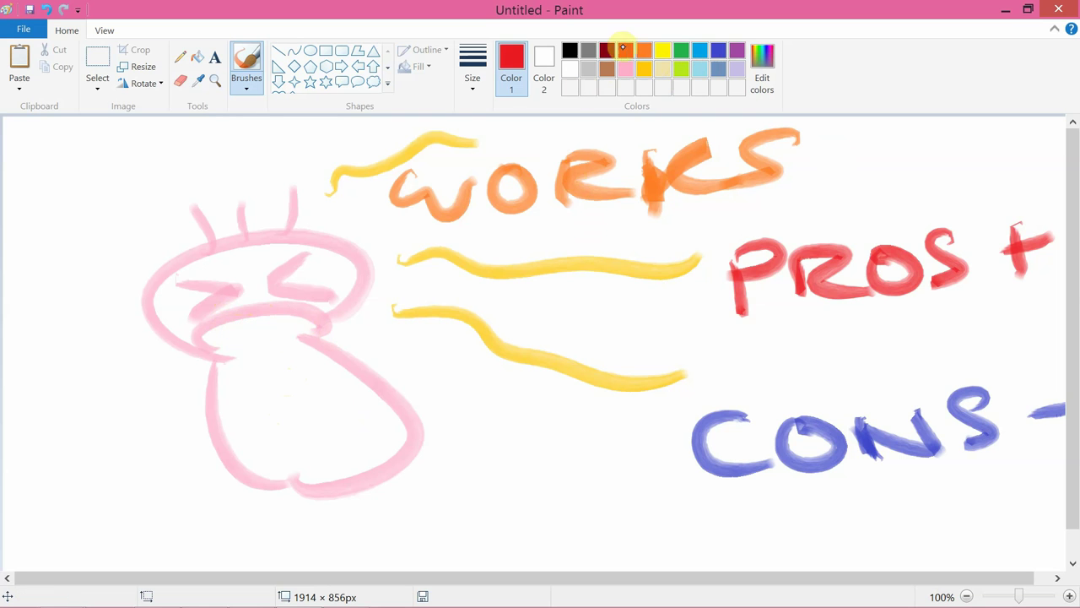
Brush the blue word SURVIVES across the top-left, its end overlapping WORKS
click(718, 52)
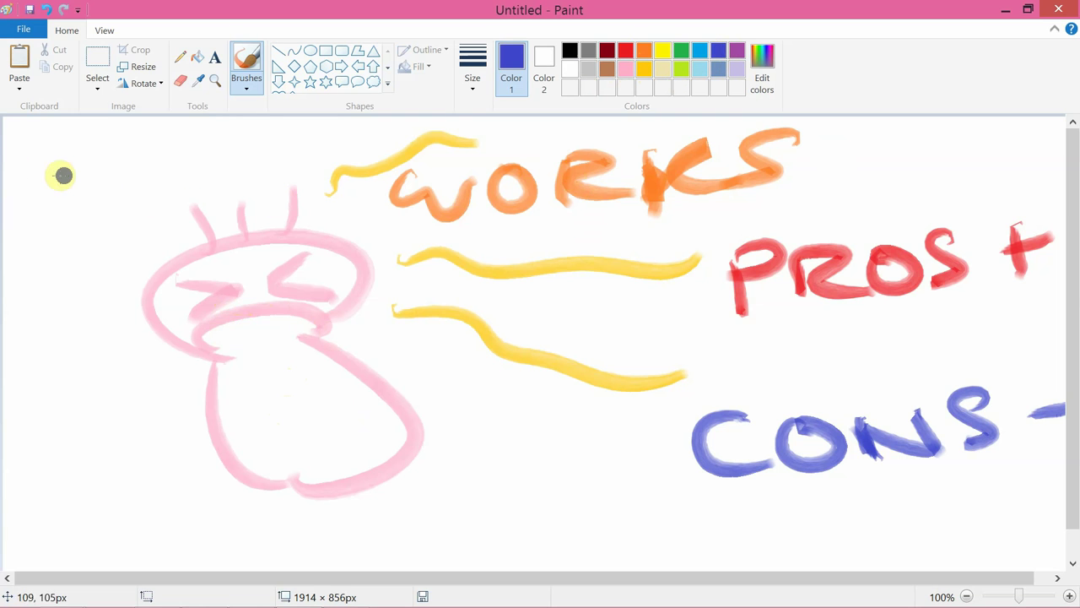
mouse_move(52, 160)
mouse_down()
mouse_move(32, 200)
mouse_move(133, 177)
mouse_move(141, 157)
mouse_move(185, 149)
mouse_move(367, 140)
mouse_move(336, 160)
mouse_move(432, 139)
mouse_move(382, 167)
mouse_up()
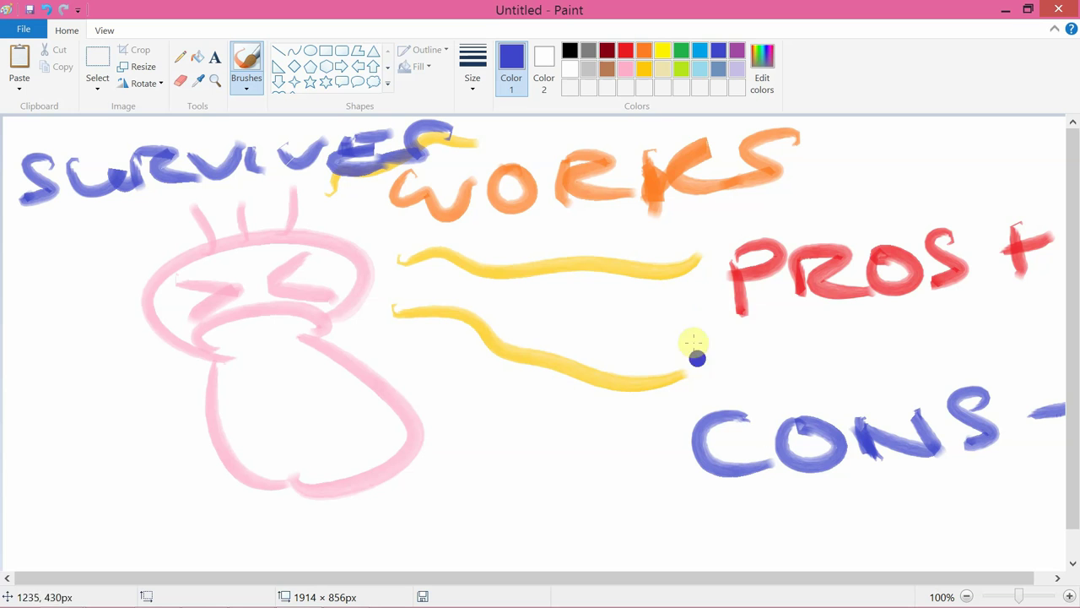
click(625, 69)
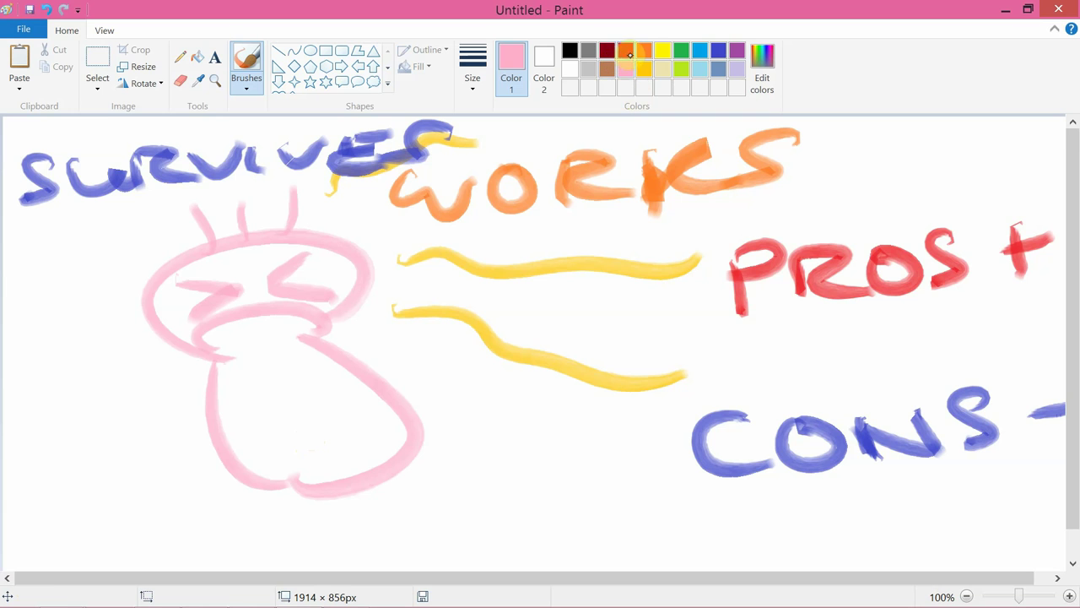
Brush a red X over the baby's left eye and another over the right eye
click(625, 52)
mouse_move(173, 270)
mouse_down()
mouse_move(241, 274)
mouse_move(171, 314)
mouse_up()
drag(268, 268, 339, 291)
drag(336, 252, 264, 295)
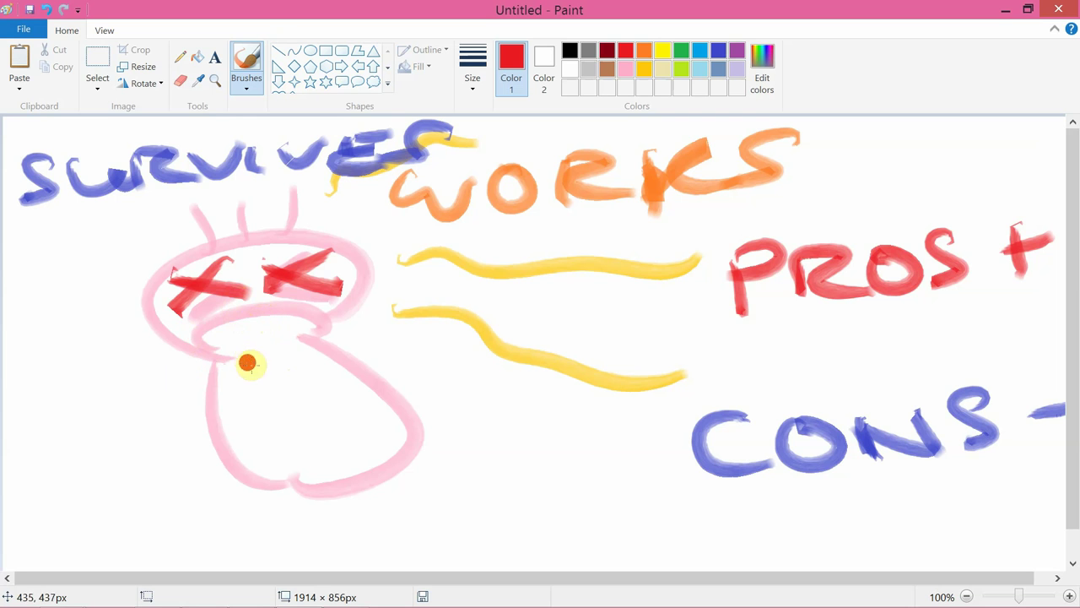
Brush green curly loops left of the baby and a tangled gold scribble beneath them
click(683, 51)
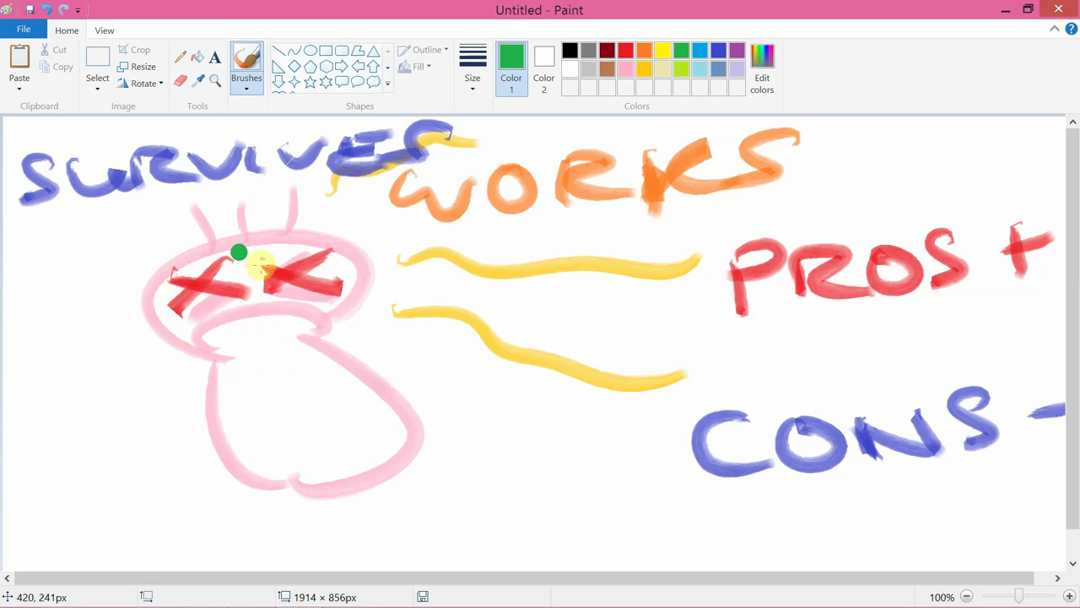
mouse_move(124, 369)
mouse_down()
mouse_move(78, 349)
mouse_move(50, 327)
mouse_move(104, 343)
mouse_move(108, 324)
mouse_move(106, 367)
mouse_move(31, 365)
mouse_move(92, 385)
mouse_move(74, 402)
mouse_move(112, 393)
mouse_move(130, 422)
mouse_move(174, 391)
mouse_move(189, 402)
mouse_move(148, 369)
mouse_move(180, 363)
mouse_up()
click(647, 70)
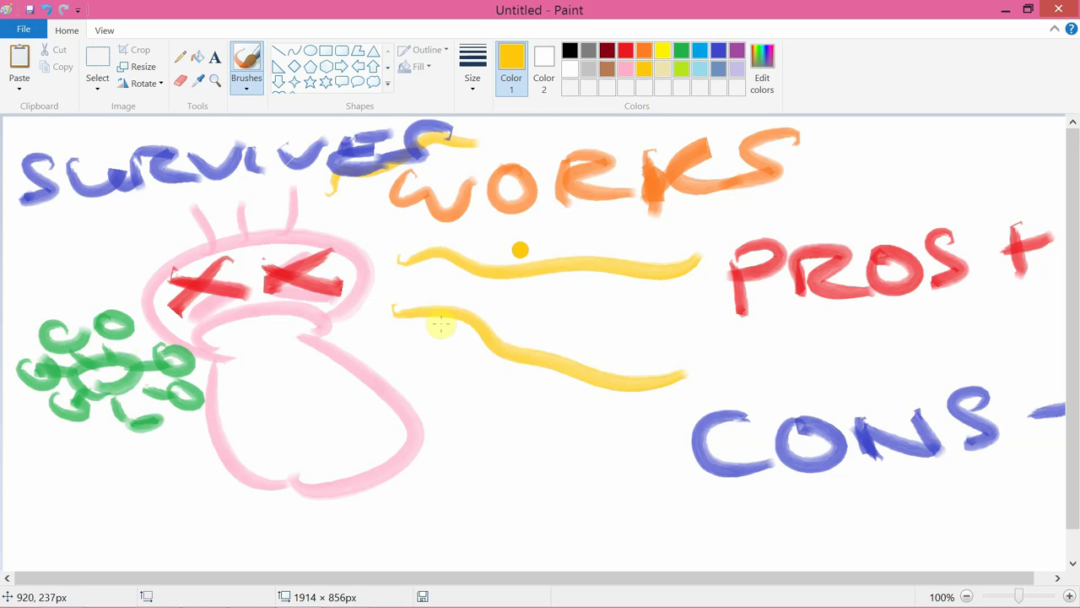
mouse_move(152, 521)
mouse_down()
mouse_move(77, 491)
mouse_move(156, 464)
mouse_move(212, 502)
mouse_move(189, 507)
mouse_move(228, 513)
mouse_move(253, 502)
mouse_move(283, 527)
mouse_move(160, 547)
mouse_move(184, 524)
mouse_move(72, 476)
mouse_move(255, 534)
mouse_move(90, 541)
mouse_move(257, 491)
mouse_up()
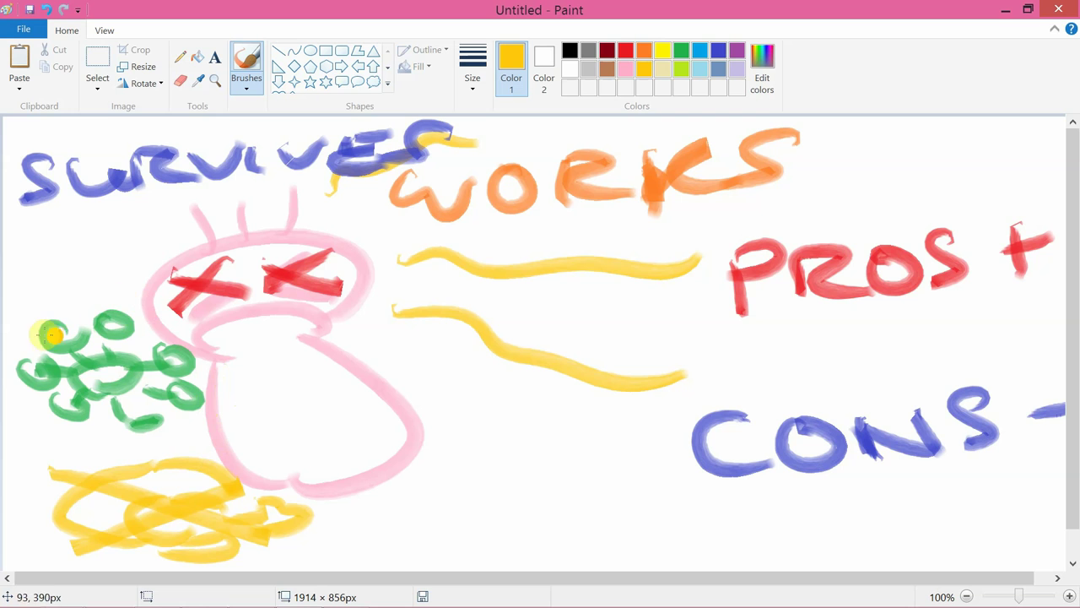
Add yellow strokes: a dab above the green swirls, a line along WORKS, and a third wave below
click(114, 309)
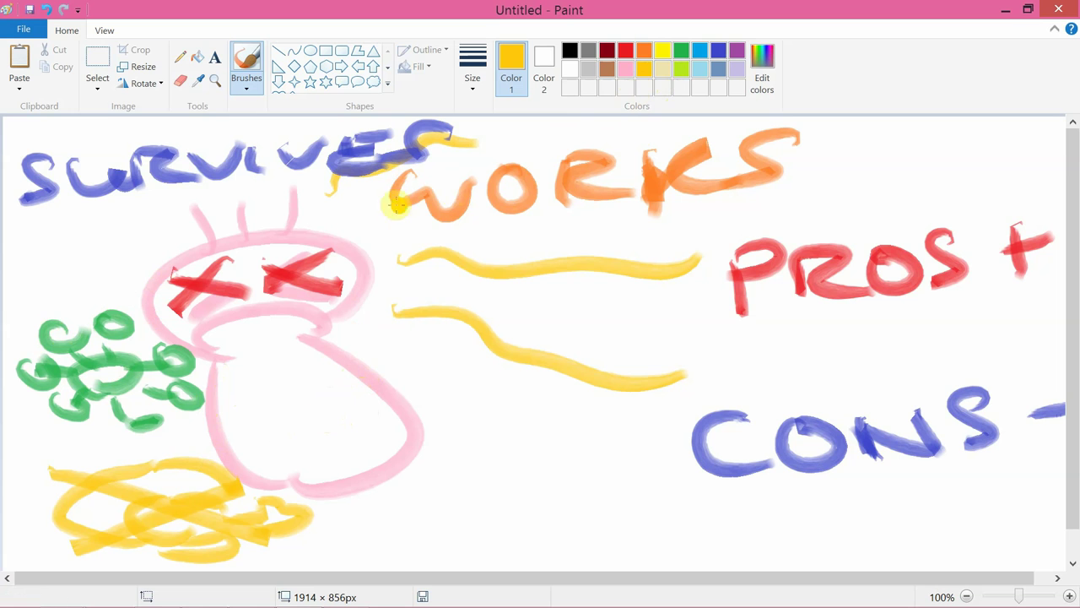
mouse_move(377, 213)
mouse_down()
mouse_move(519, 201)
mouse_move(684, 165)
mouse_move(697, 176)
mouse_move(855, 155)
mouse_move(935, 161)
mouse_up()
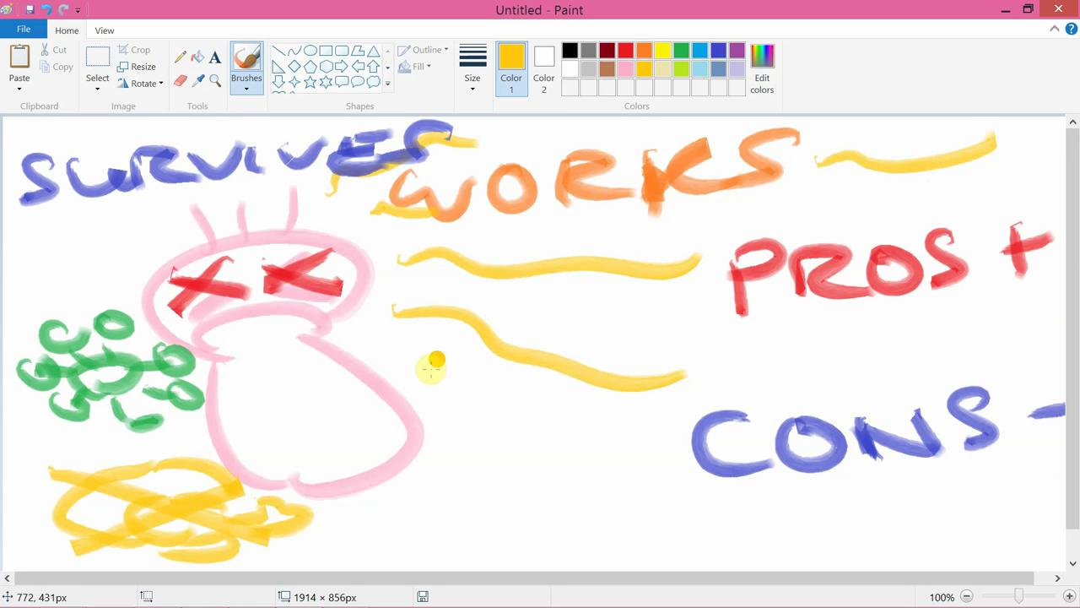
drag(415, 358, 639, 480)
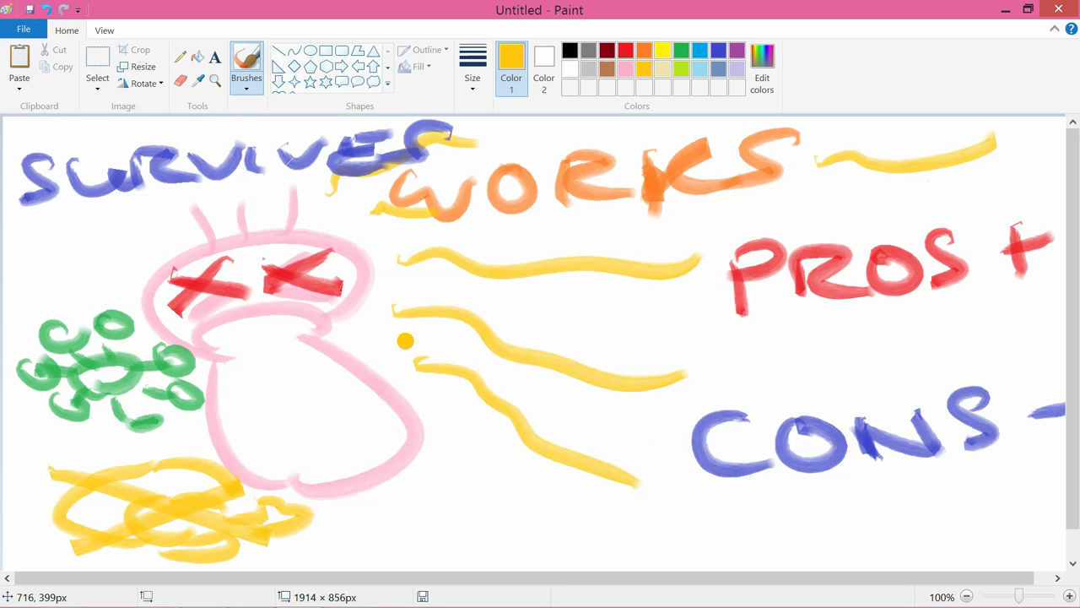
Clear the whole canvas to white and select the Calligraphy brush
key(ctrl+a)
key(Delete)
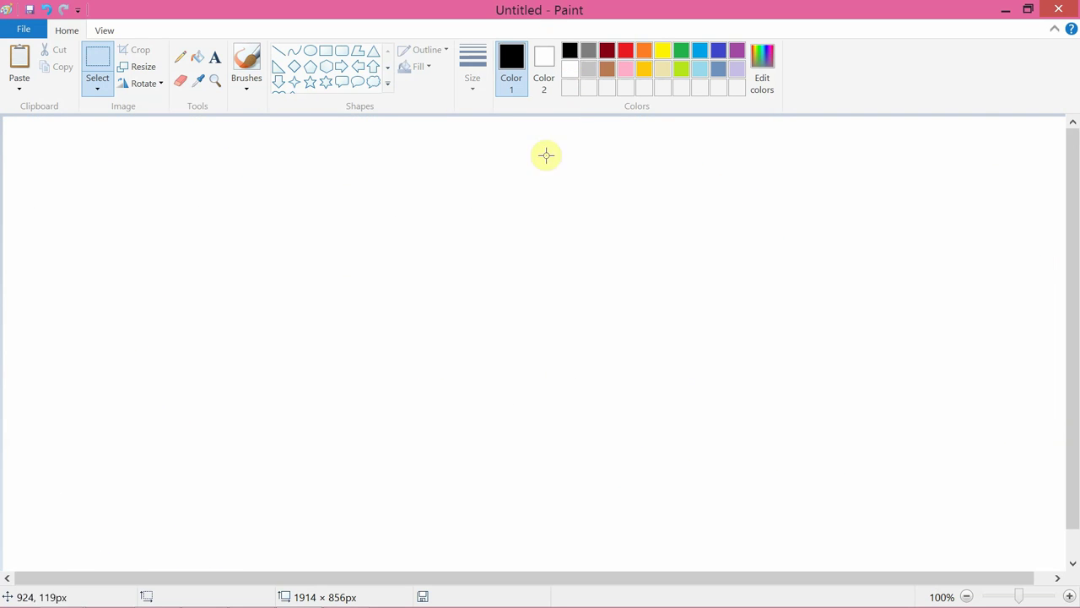
click(250, 61)
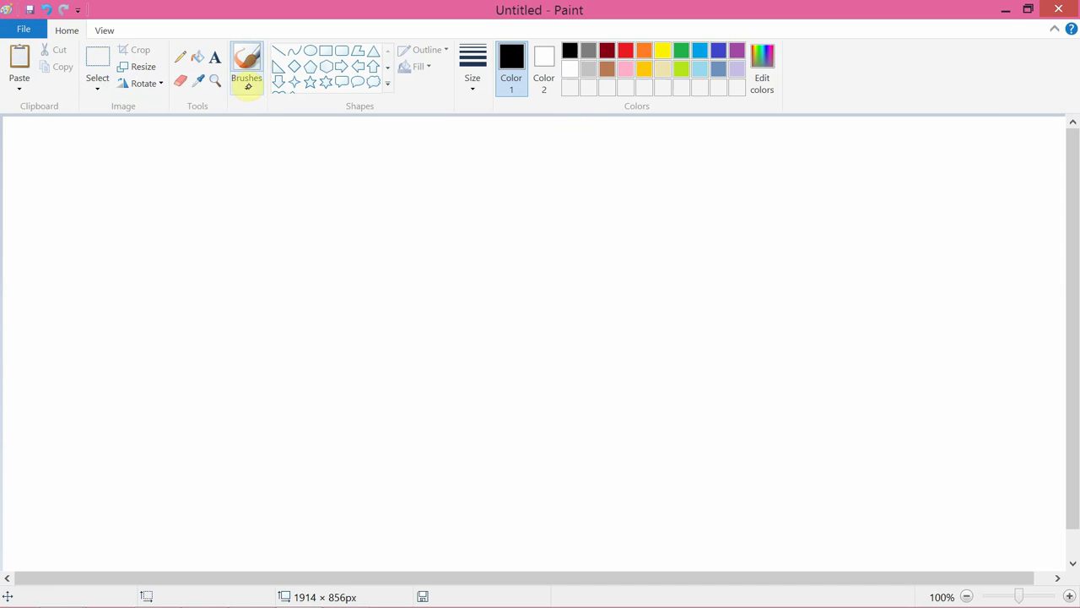
click(253, 82)
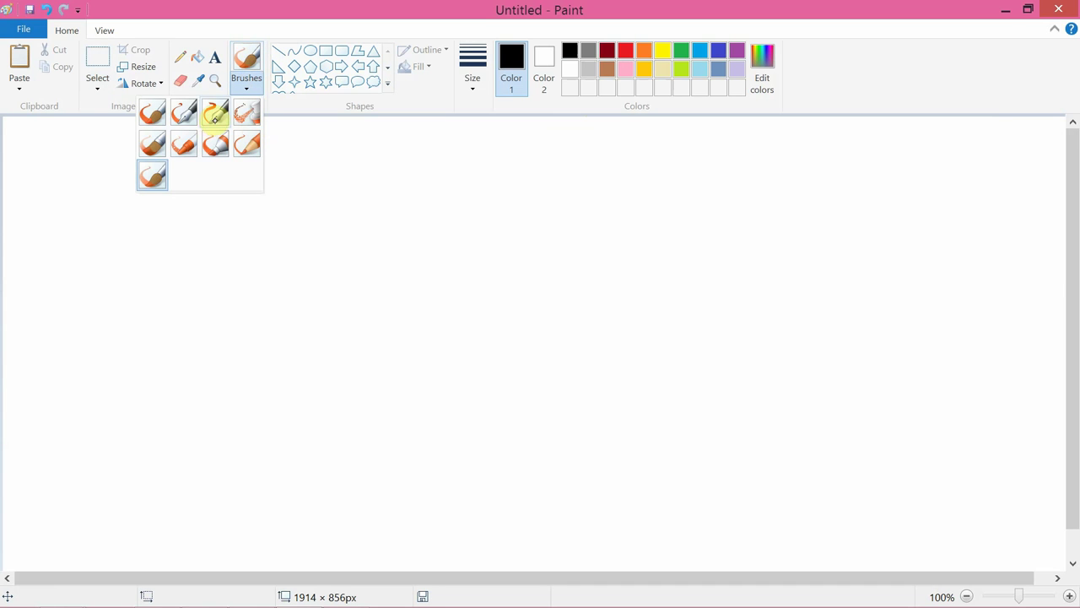
click(184, 115)
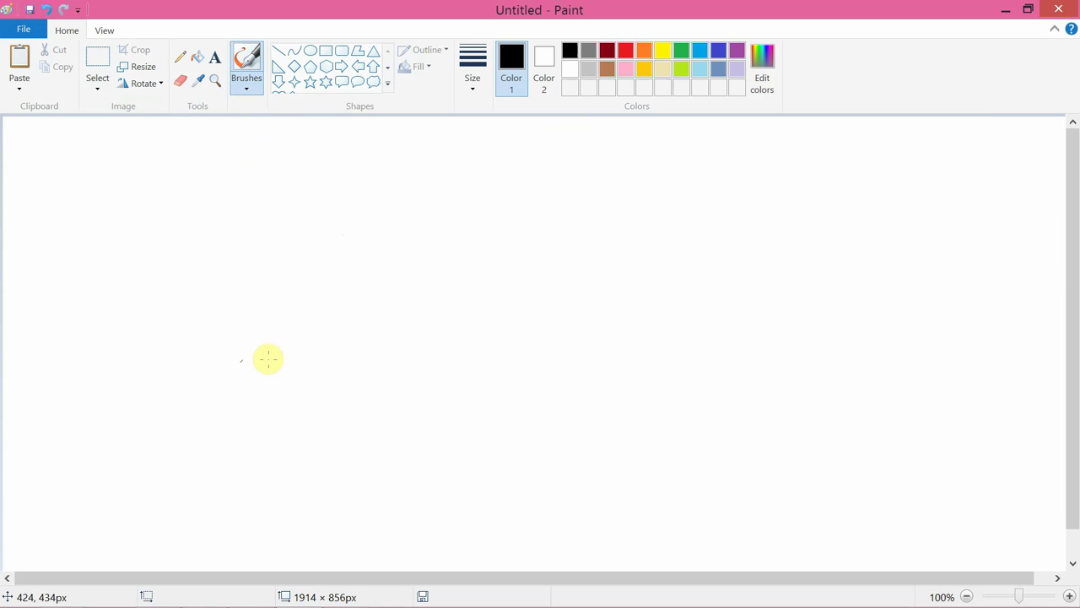
Try a test calligraphy stroke, undo it, and set the brush size to the thickest
drag(84, 362, 391, 296)
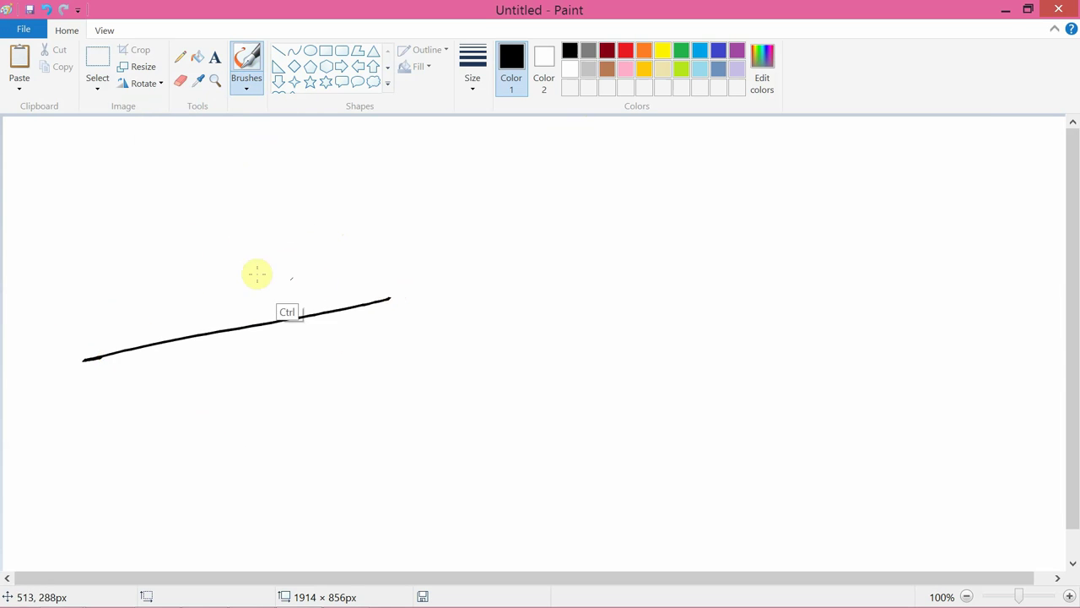
key(ctrl+z)
click(474, 88)
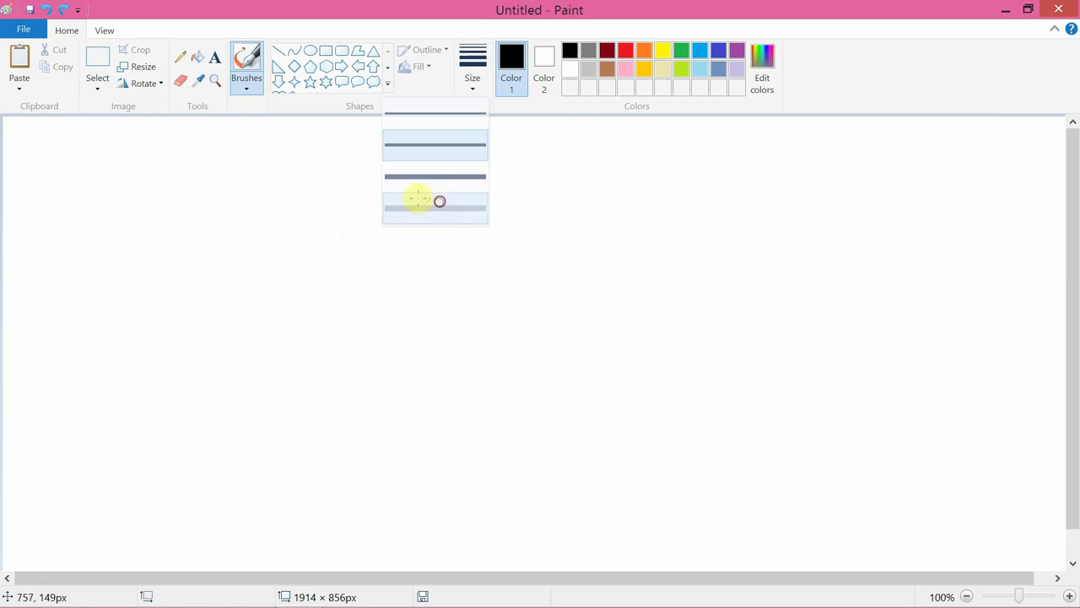
click(440, 205)
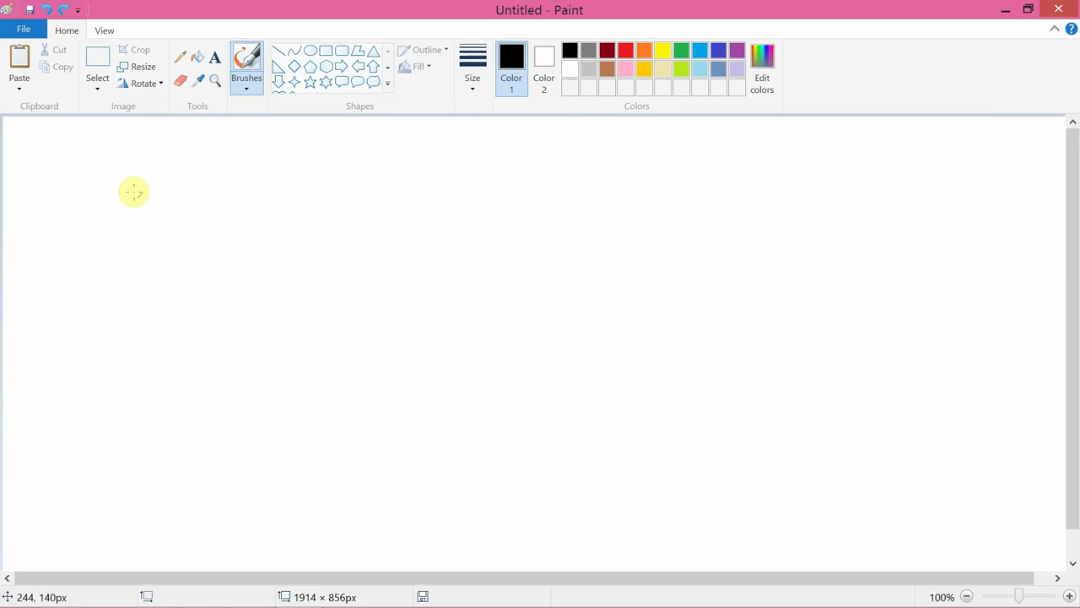
Brush the characters 그저 in black across the top row
mouse_move(124, 189)
mouse_down()
mouse_move(338, 164)
mouse_move(233, 302)
mouse_up()
drag(80, 328, 361, 297)
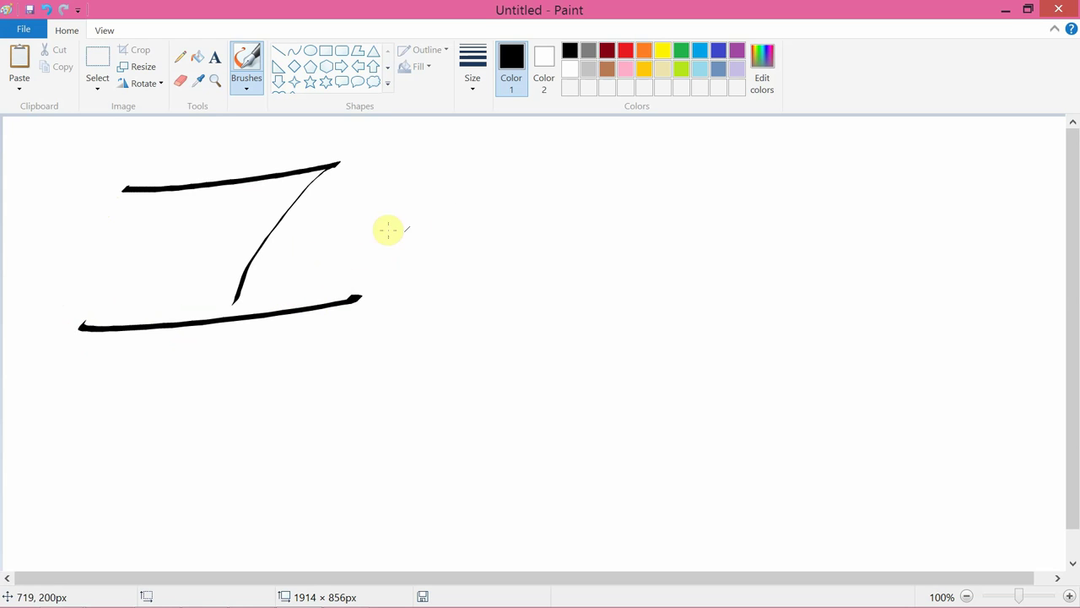
drag(369, 234, 531, 201)
drag(470, 217, 398, 342)
drag(467, 276, 555, 306)
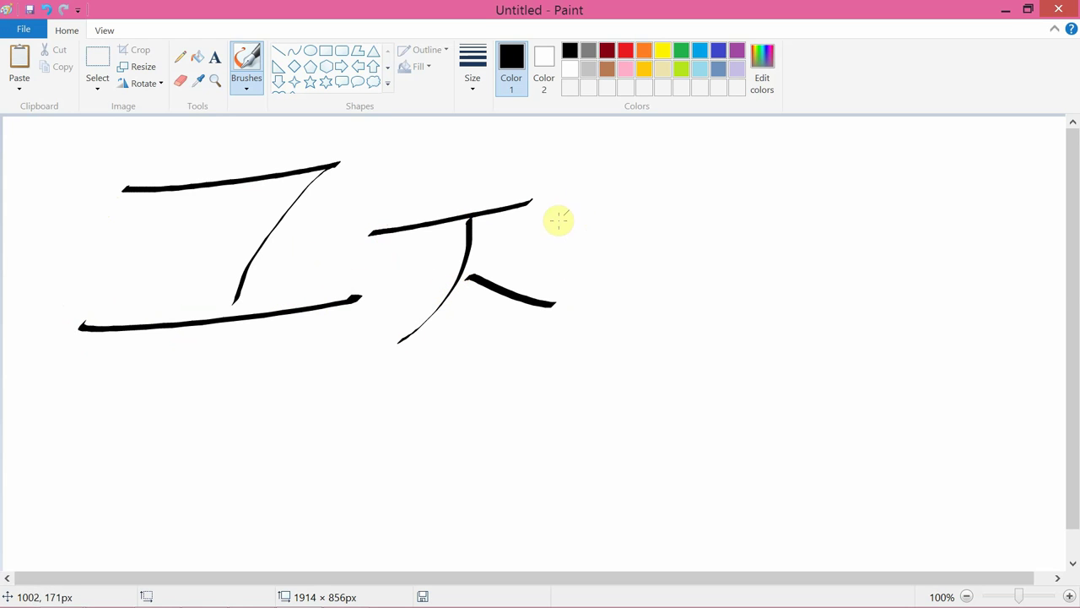
drag(527, 237, 614, 224)
drag(604, 169, 631, 342)
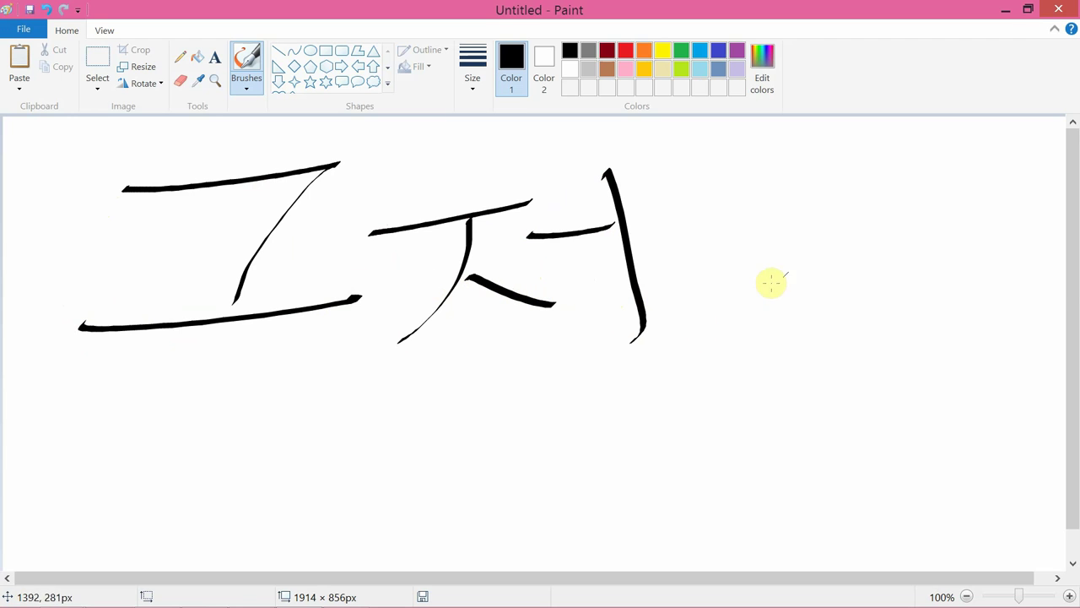
Brush 그래 on the lower staggered row, undoing one stray short stroke
mouse_move(379, 403)
mouse_down()
mouse_move(581, 374)
mouse_move(530, 496)
mouse_up()
drag(381, 501, 742, 463)
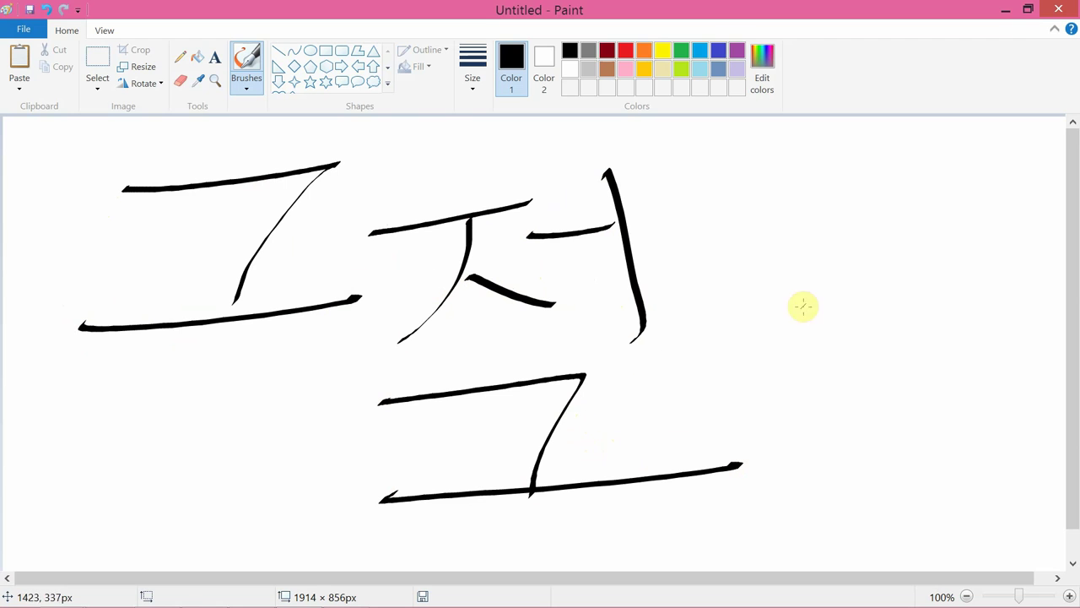
mouse_move(711, 312)
mouse_down()
mouse_move(843, 291)
mouse_move(729, 367)
mouse_move(765, 423)
mouse_move(882, 414)
mouse_up()
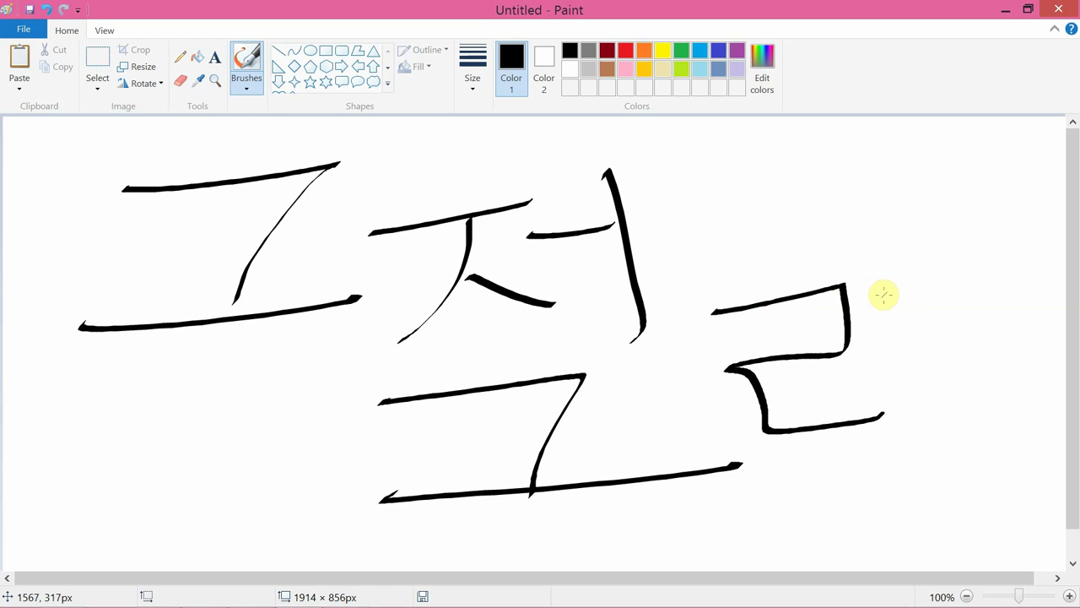
drag(887, 266, 900, 412)
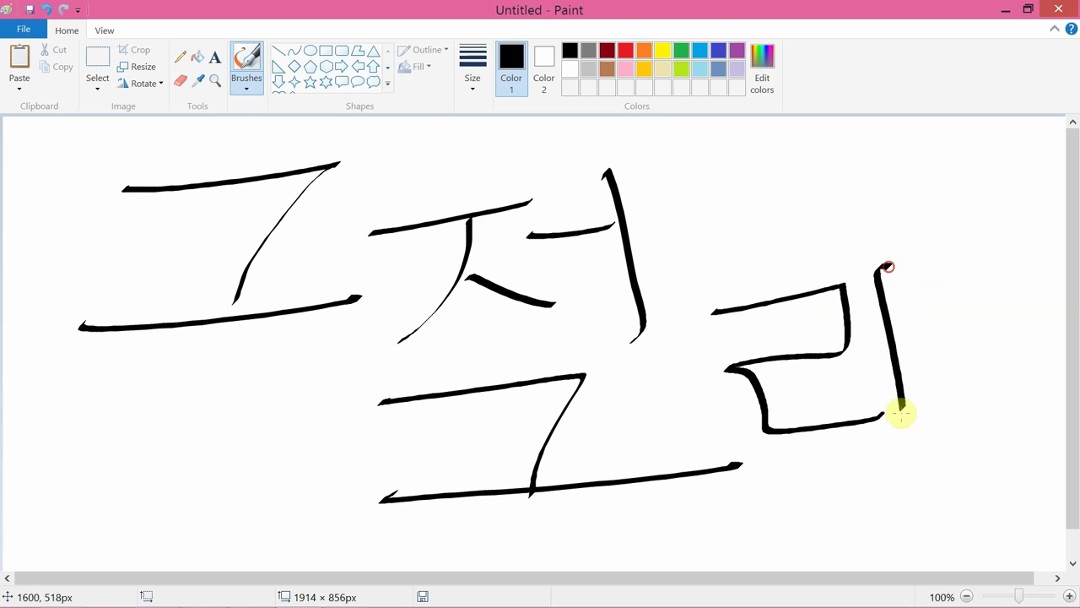
drag(908, 332, 876, 327)
drag(996, 209, 1000, 496)
drag(971, 331, 911, 331)
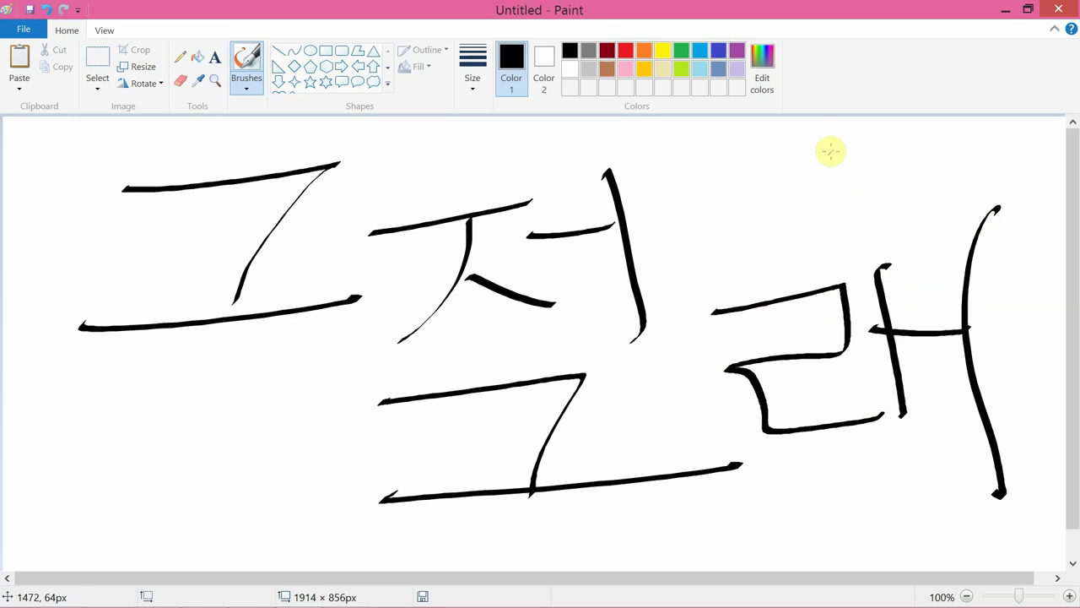
drag(925, 319, 947, 319)
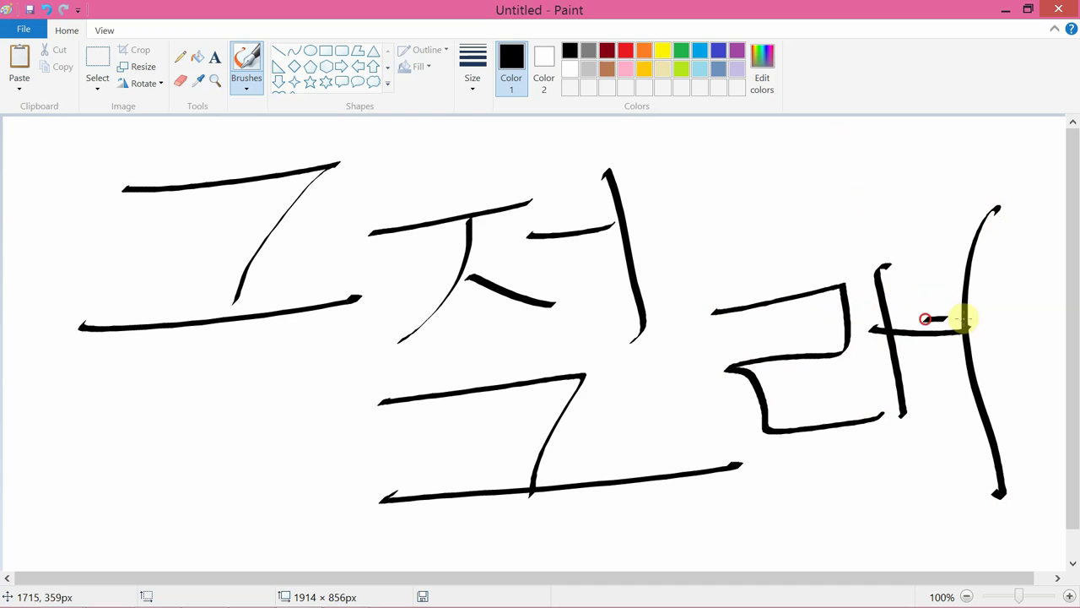
key(ctrl+z)
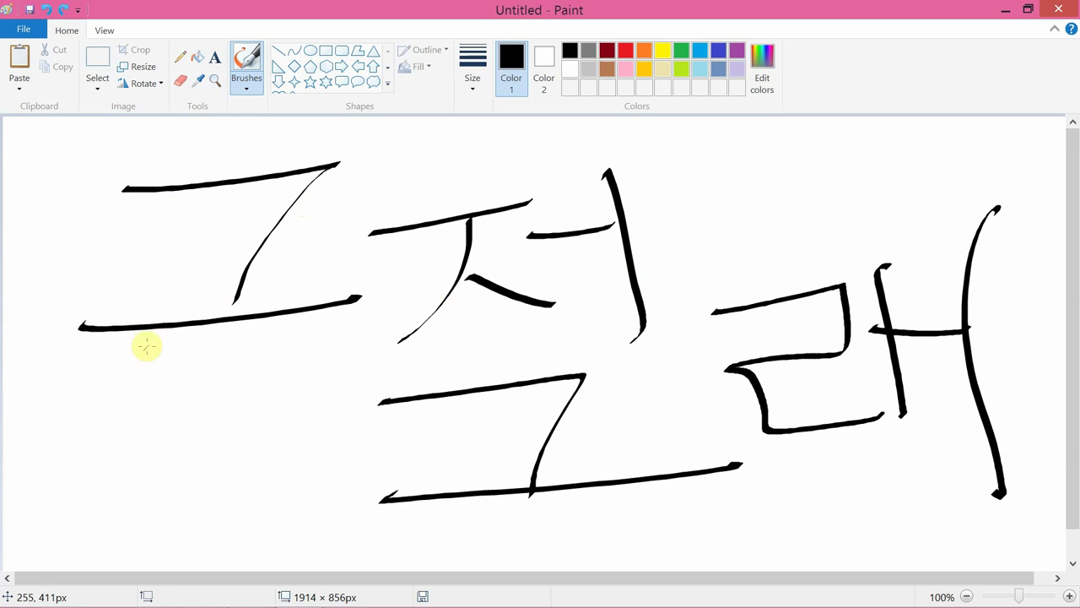
Draw green wavy underlines under the top-row characters, the lower 그, and 래
click(681, 50)
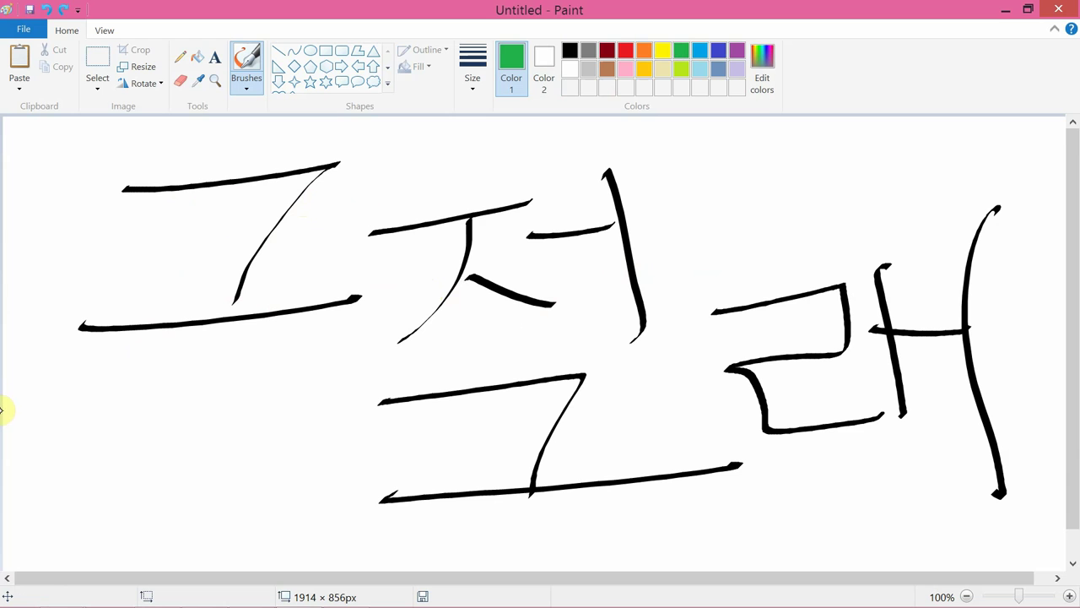
mouse_move(143, 369)
mouse_down()
mouse_move(438, 349)
mouse_move(667, 323)
mouse_up()
drag(431, 545, 700, 501)
drag(833, 479, 1025, 471)
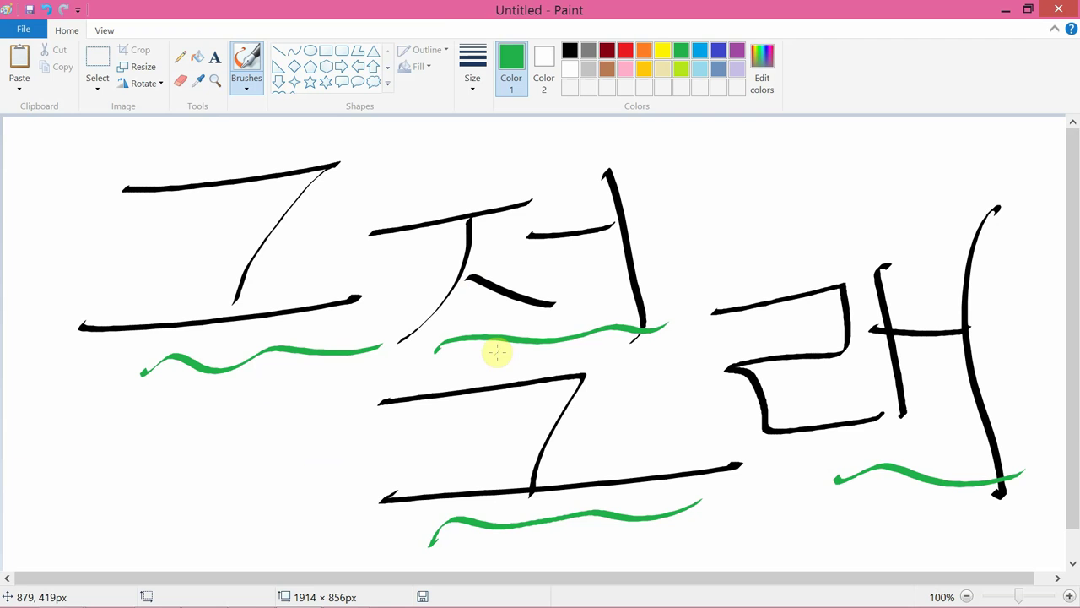
Switch to the Oil brush and set the painting colour to purple
click(477, 77)
click(248, 90)
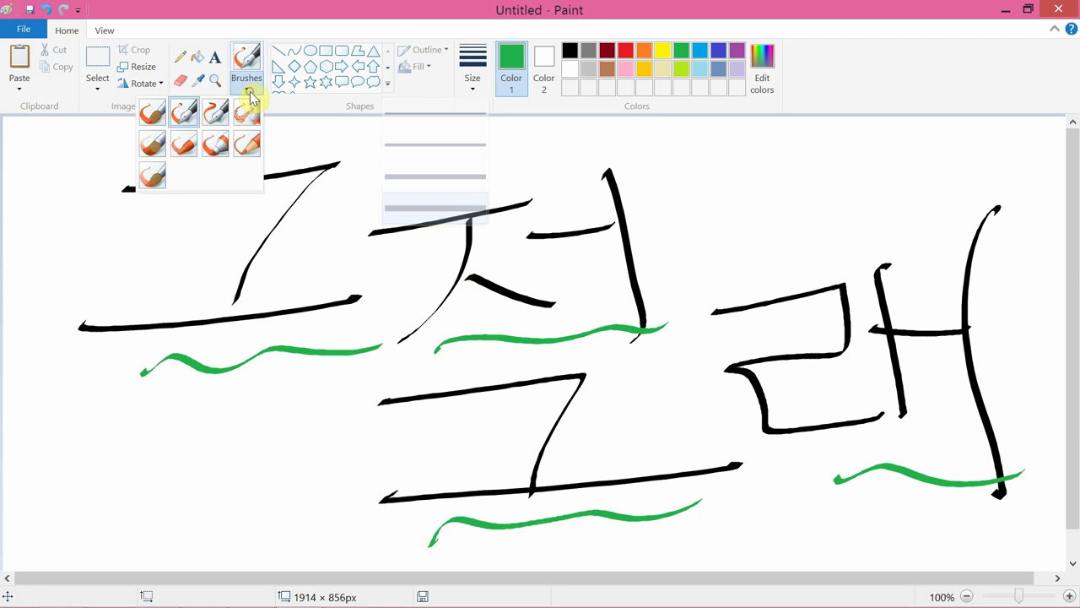
click(153, 175)
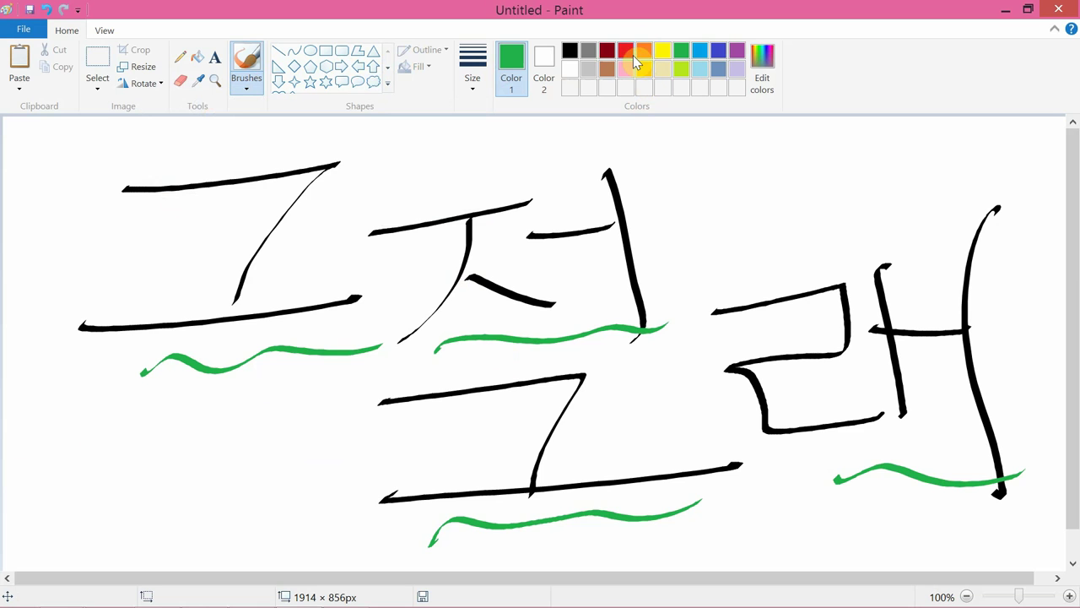
click(736, 53)
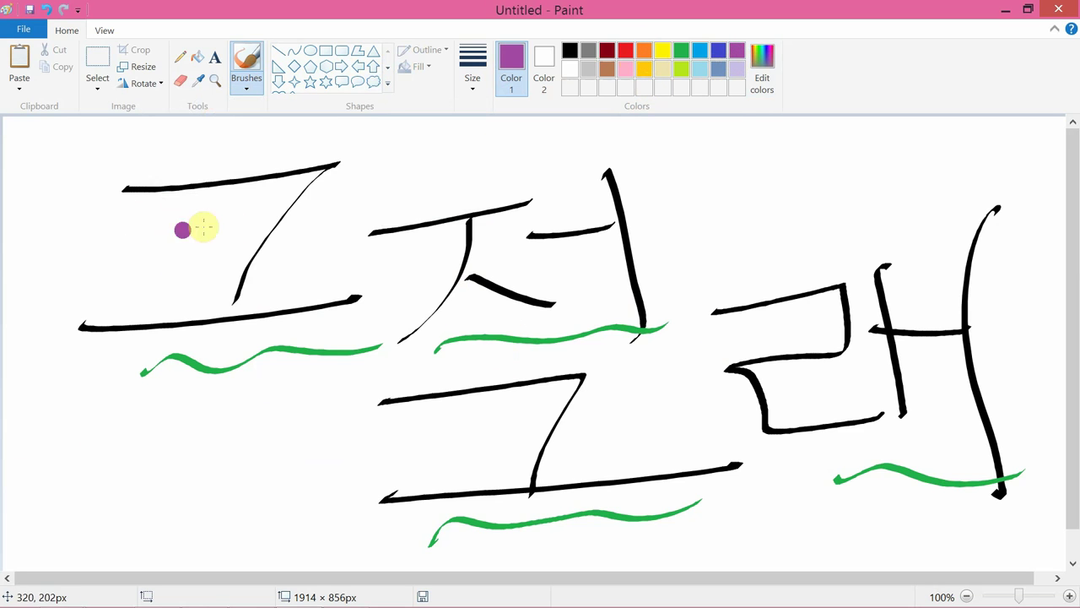
Paint HAPPY in purple across the top of the calligraphy
drag(157, 199, 133, 326)
drag(226, 195, 221, 328)
drag(114, 302, 245, 263)
drag(263, 319, 344, 297)
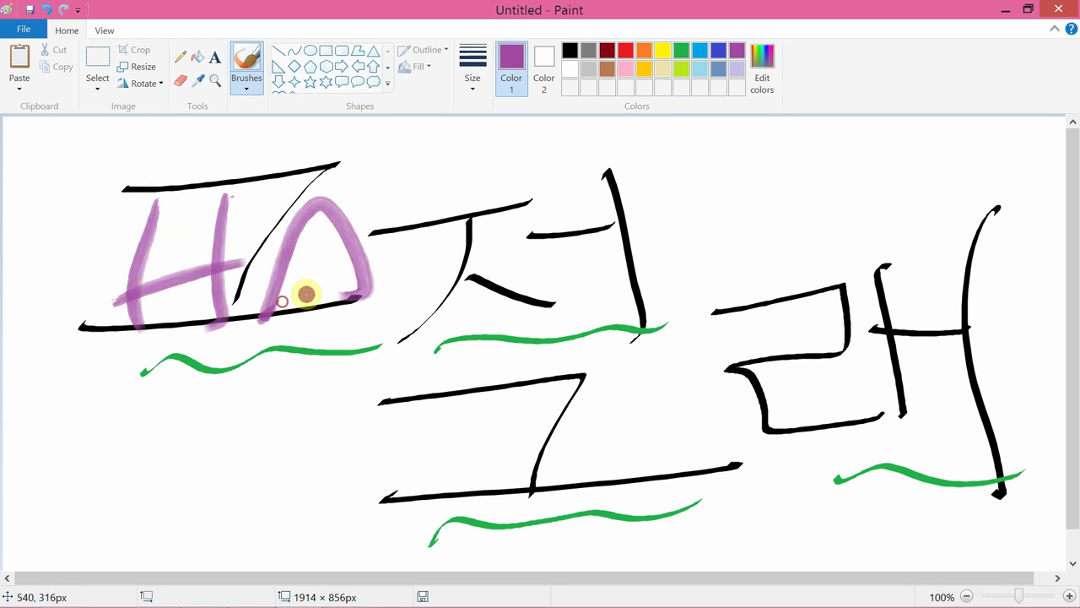
mouse_move(245, 283)
mouse_down()
mouse_move(405, 282)
mouse_move(458, 205)
mouse_move(591, 188)
mouse_up()
mouse_move(654, 169)
mouse_down()
mouse_move(639, 174)
mouse_move(873, 200)
mouse_up()
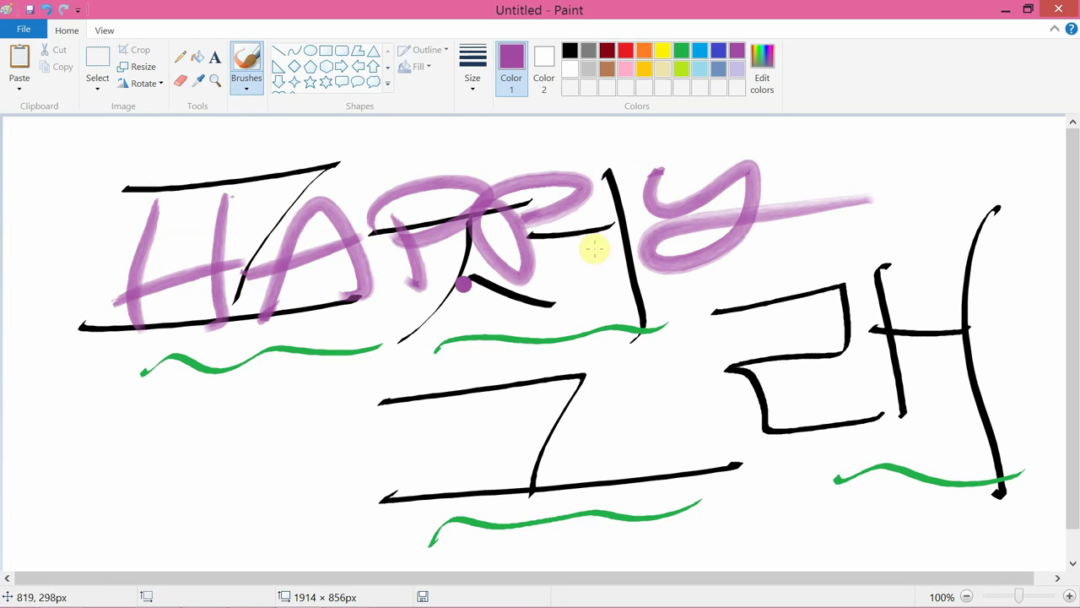
Paint THAIPUSAM in purple across the middle of the canvas
drag(92, 420, 237, 518)
drag(281, 397, 319, 488)
drag(326, 411, 361, 484)
drag(264, 462, 411, 429)
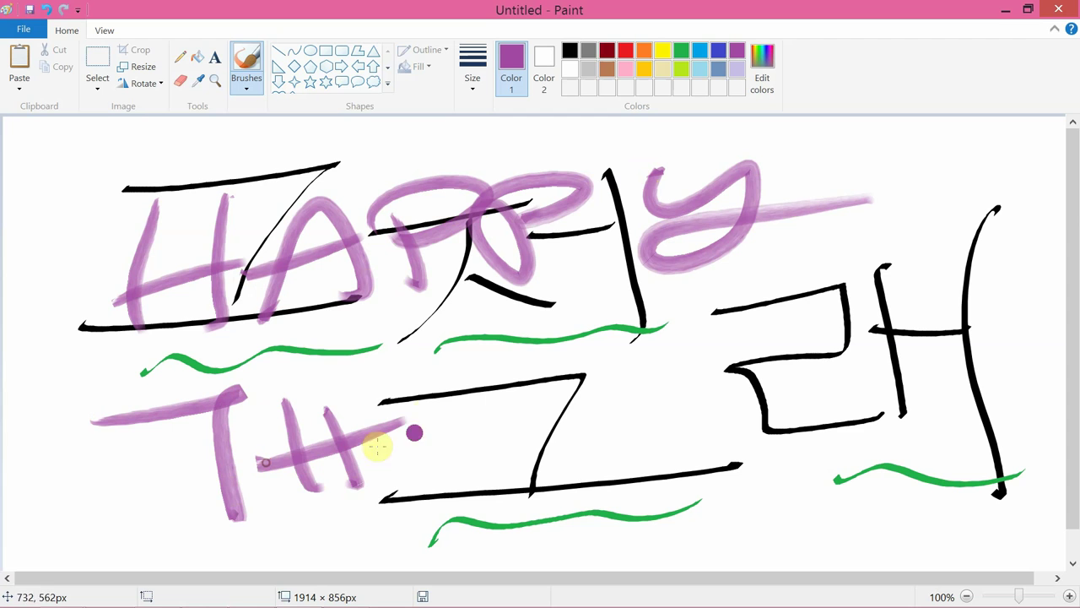
drag(368, 388, 371, 483)
drag(367, 389, 498, 464)
drag(377, 454, 494, 413)
drag(516, 368, 550, 472)
drag(568, 364, 604, 460)
mouse_move(521, 399)
mouse_down()
mouse_move(658, 378)
mouse_move(803, 409)
mouse_move(835, 364)
mouse_move(858, 384)
mouse_move(934, 321)
mouse_move(964, 313)
mouse_move(1019, 449)
mouse_up()
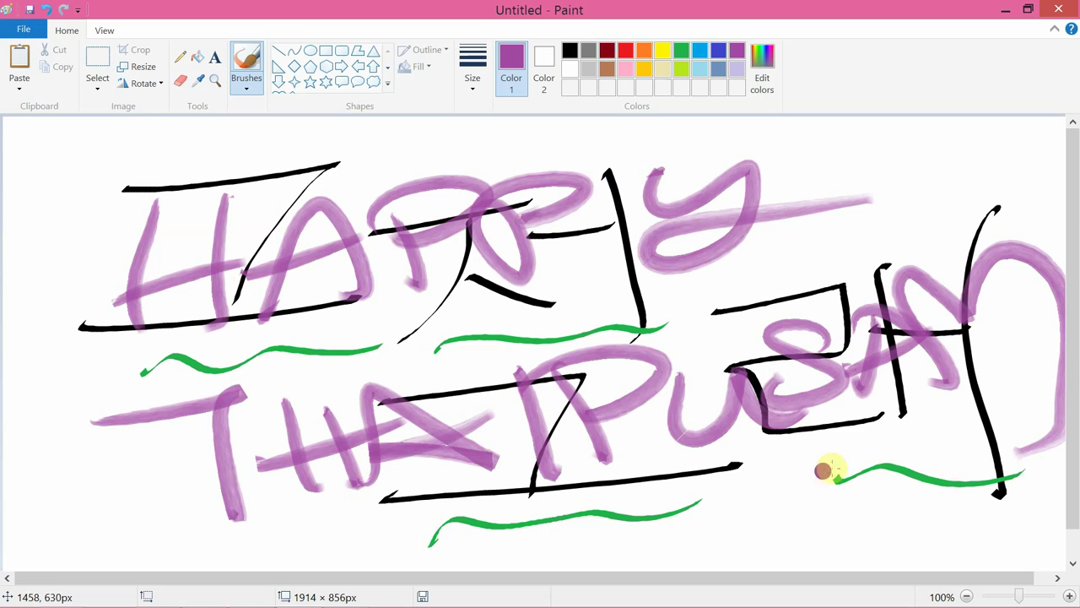
Add a purple bar under THAIPUSAM's end and paint OUT below it
mouse_move(764, 459)
mouse_down()
mouse_move(1065, 399)
mouse_move(762, 455)
mouse_move(832, 442)
mouse_up()
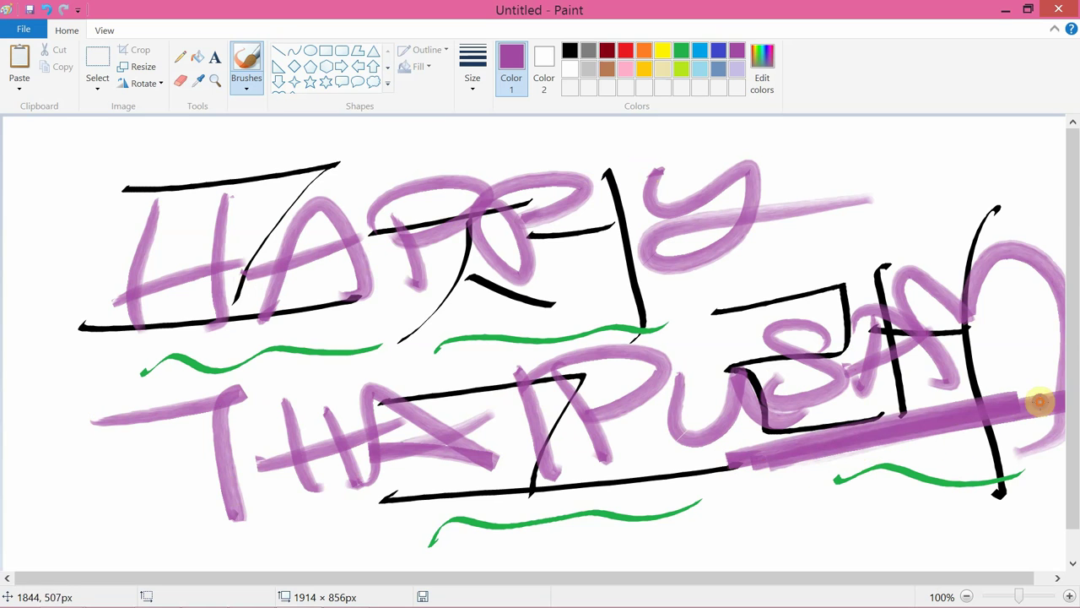
mouse_move(745, 499)
mouse_down()
mouse_move(721, 501)
mouse_move(806, 528)
mouse_up()
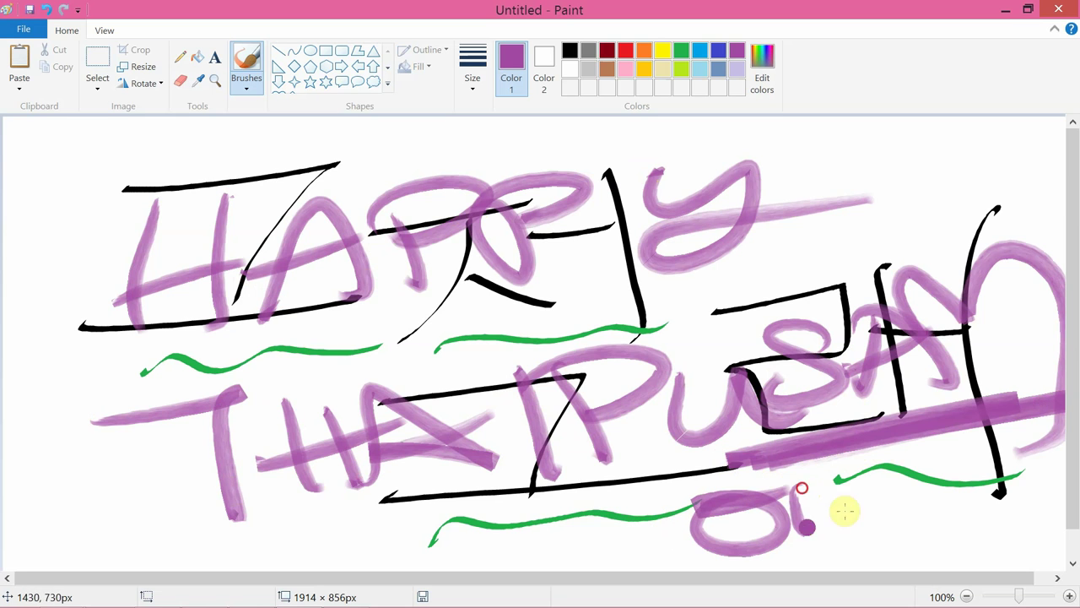
mouse_move(796, 488)
mouse_down()
mouse_move(869, 484)
mouse_move(966, 555)
mouse_up()
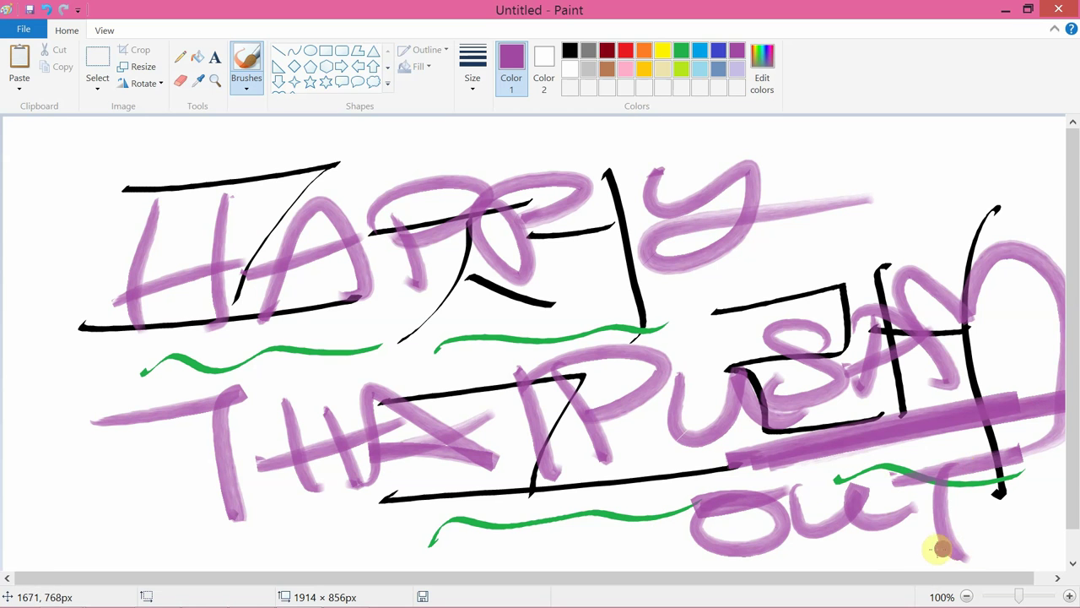